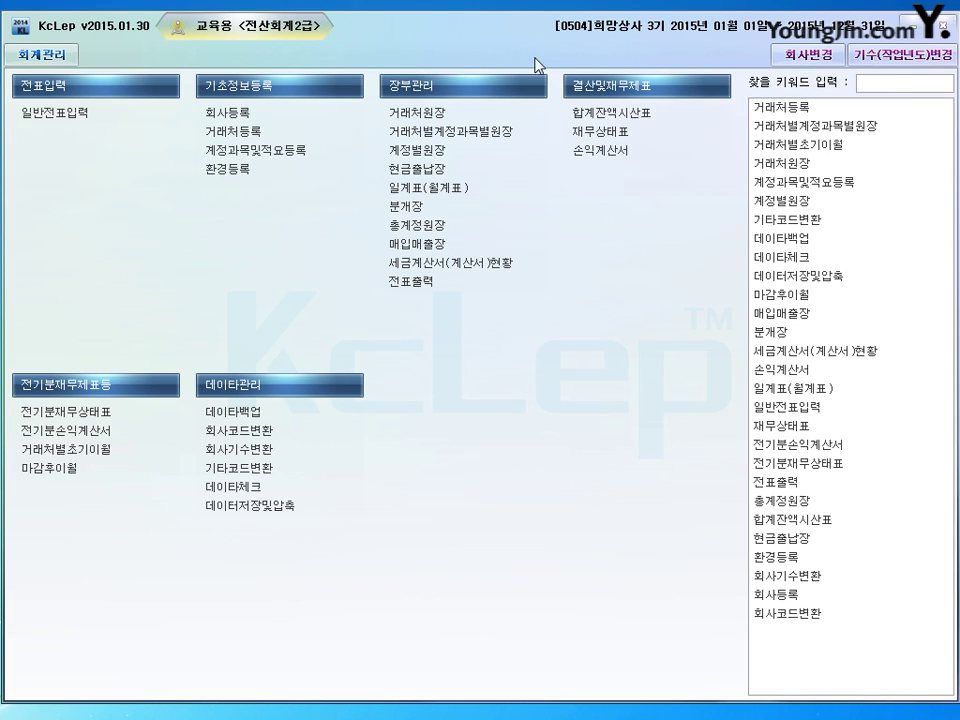
Step: For company 0504 희망상사, enter the corrected business registration number and representative's name
click(226, 113)
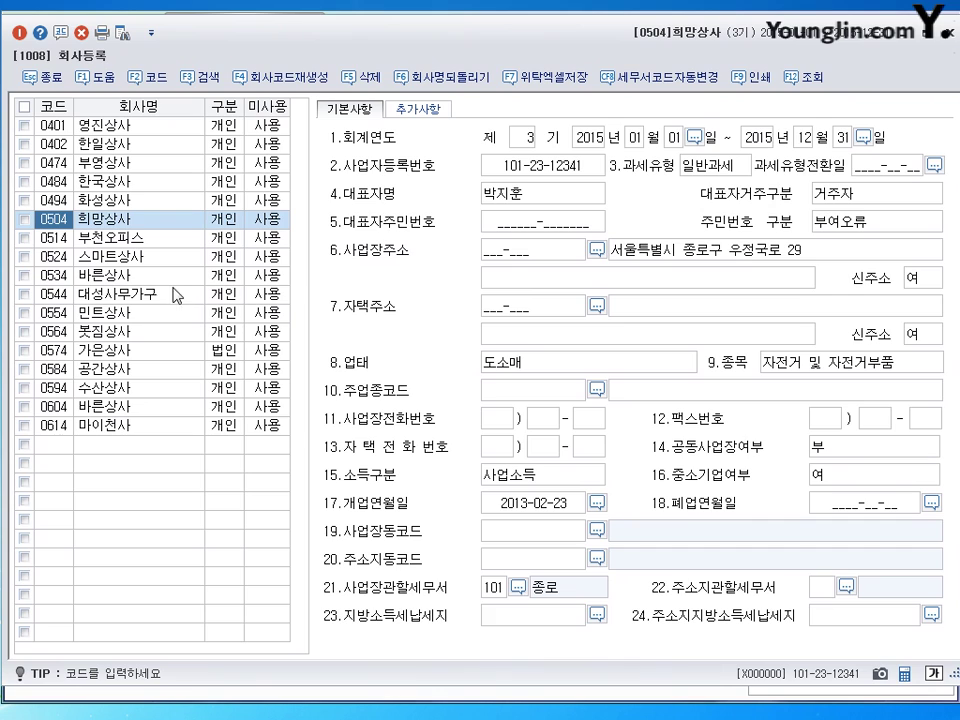
click(96, 222)
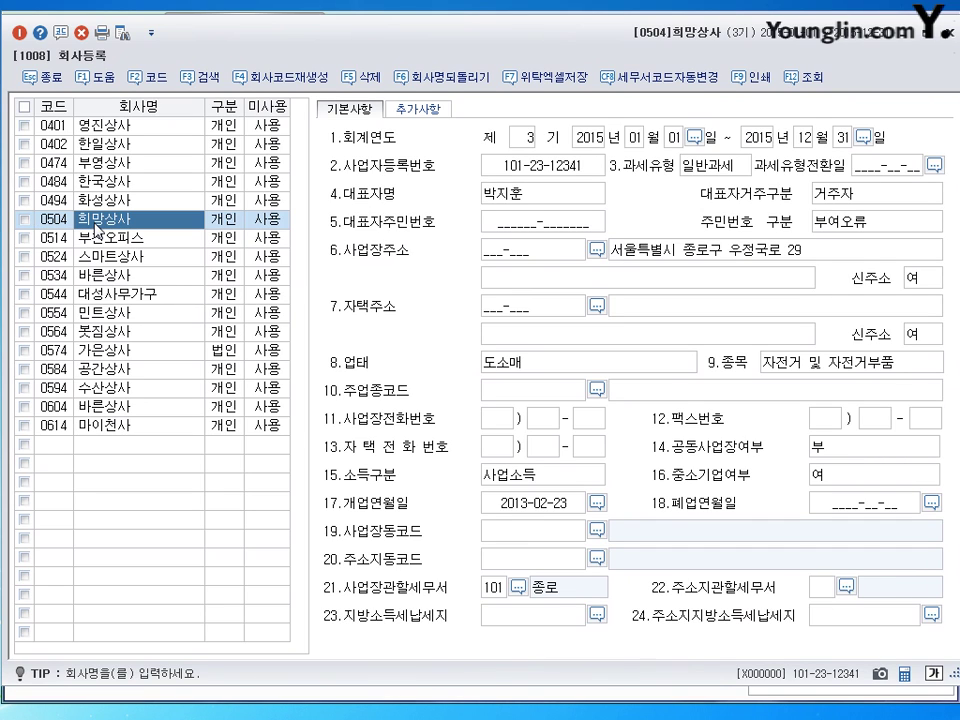
click(519, 165)
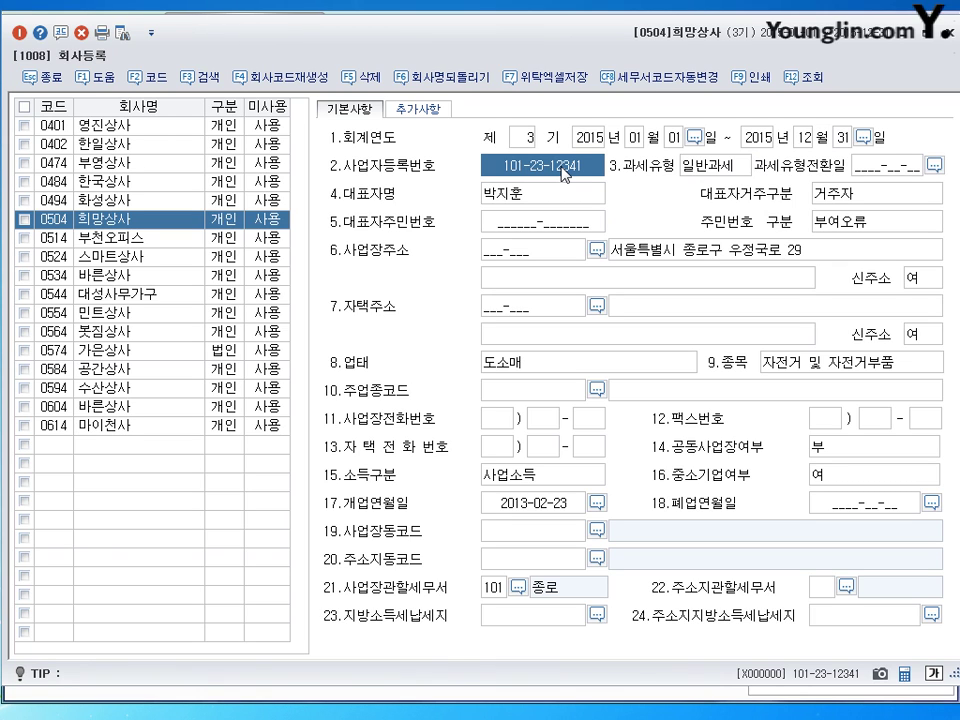
click(566, 174)
text(24-)
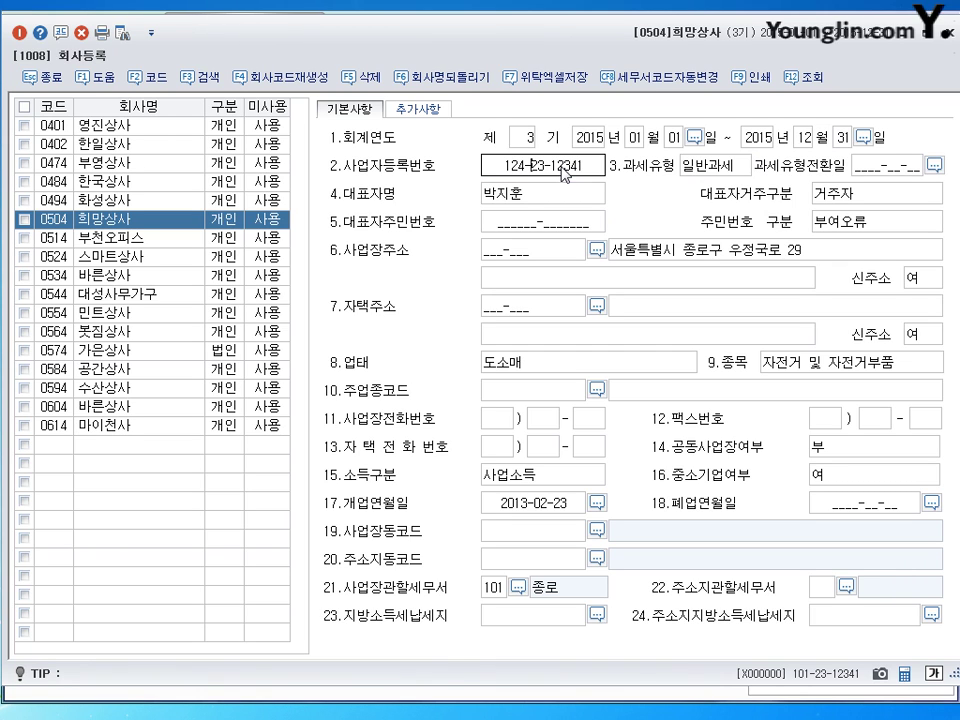
text(23-12344)
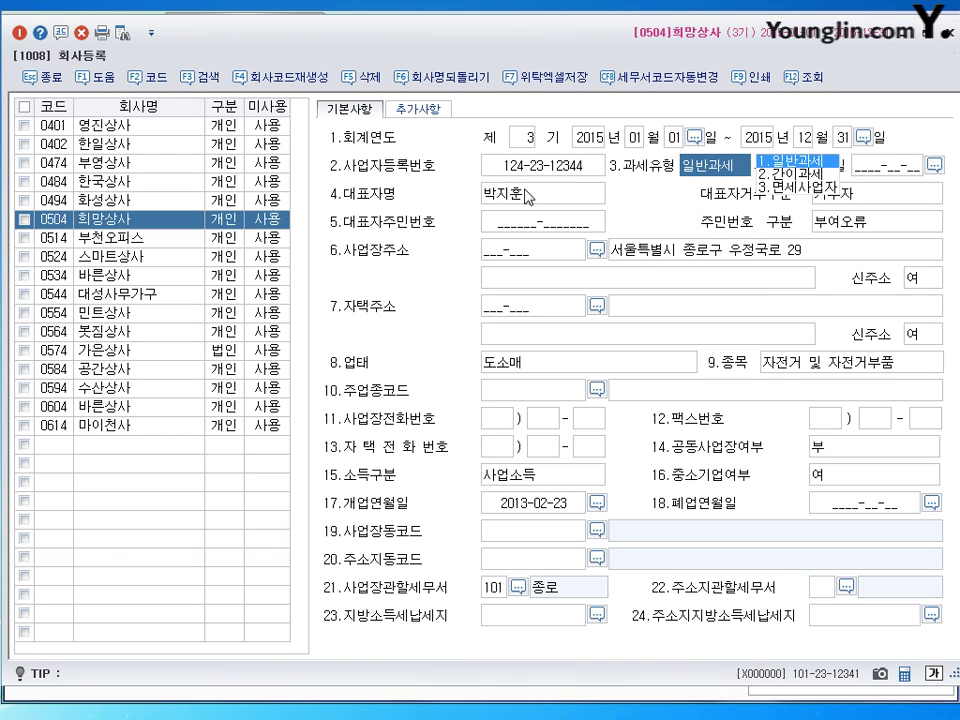
key(Return)
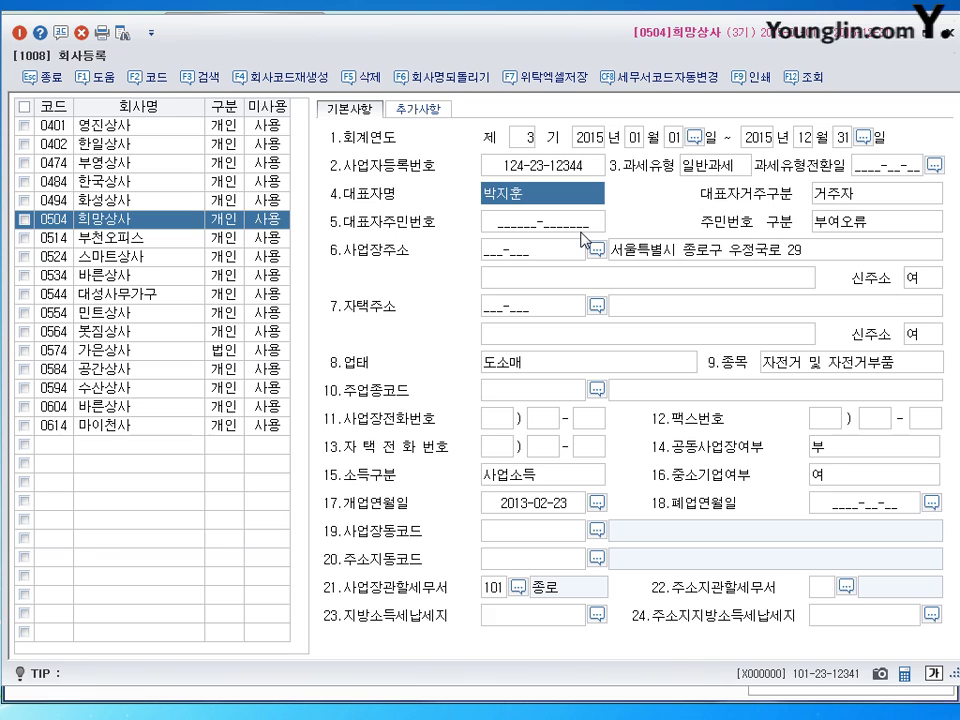
text(박지수)
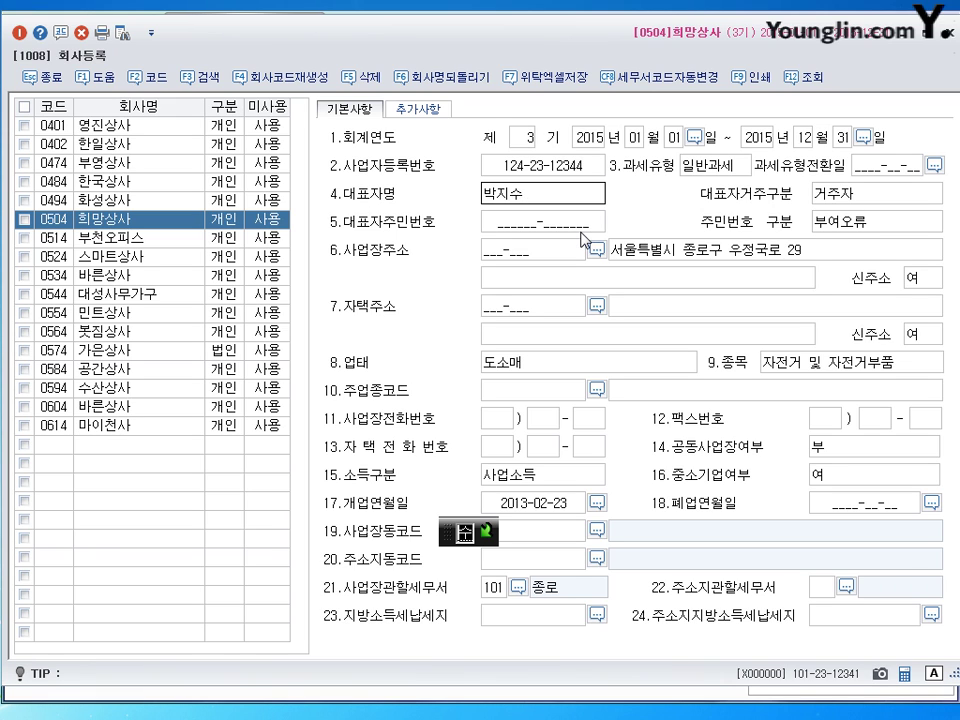
key(Return)
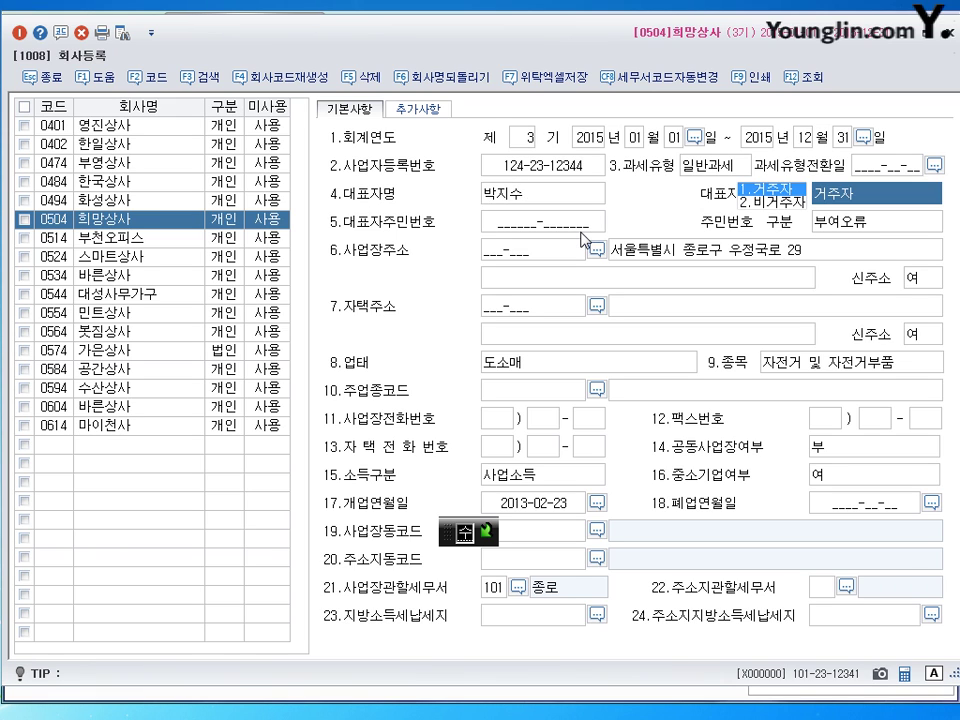
Step: Review the representative, opening date, address, 도소매 type, item and tax office fields, then close
click(553, 197)
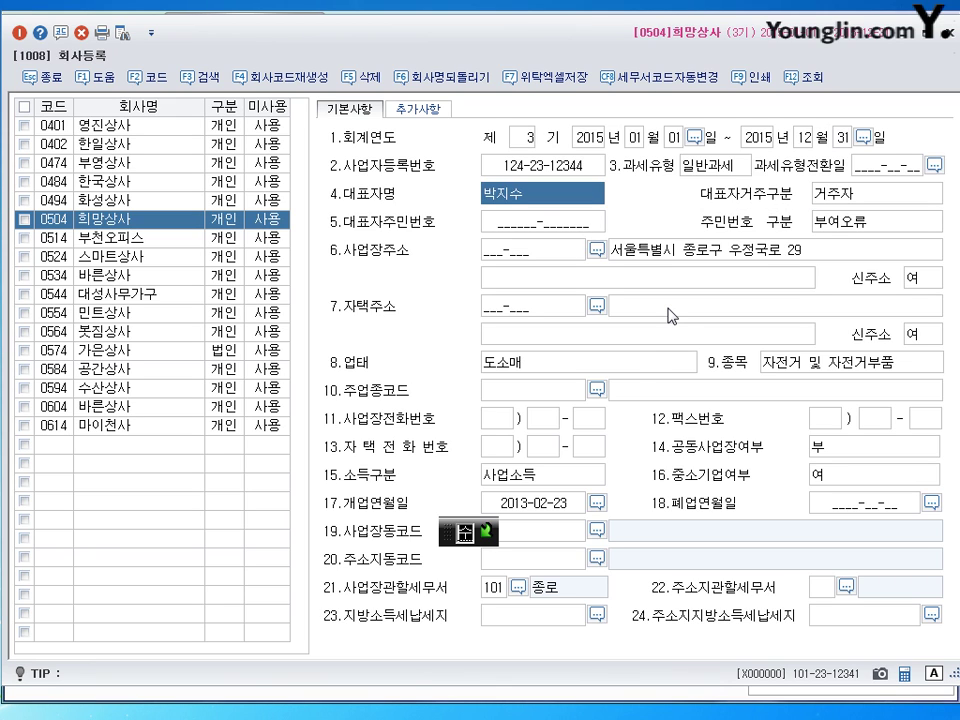
click(543, 505)
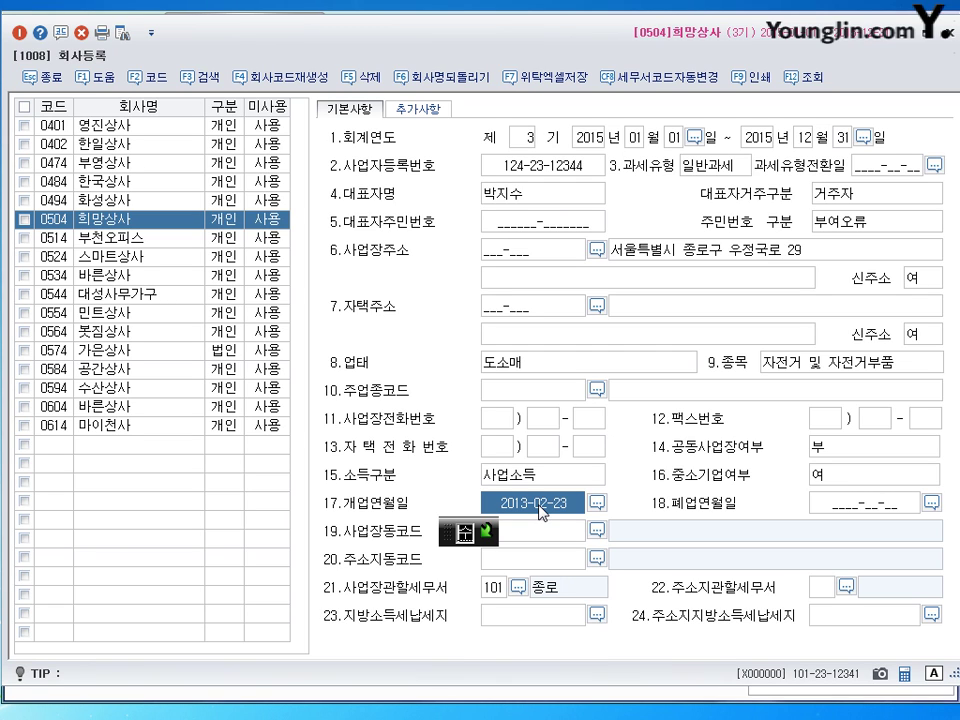
click(725, 257)
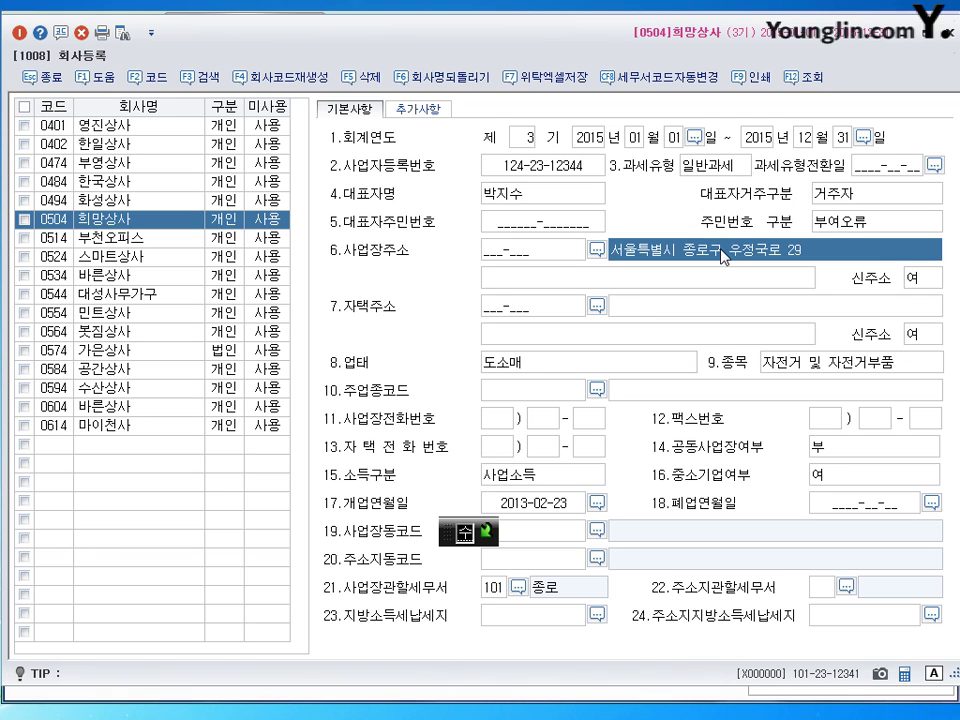
click(519, 370)
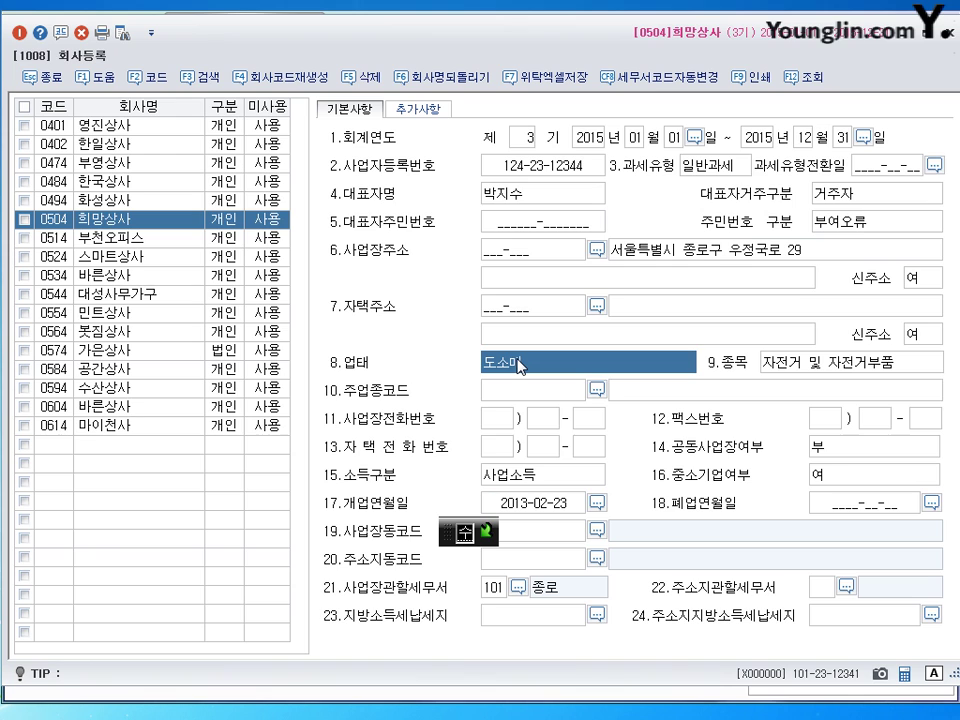
click(812, 370)
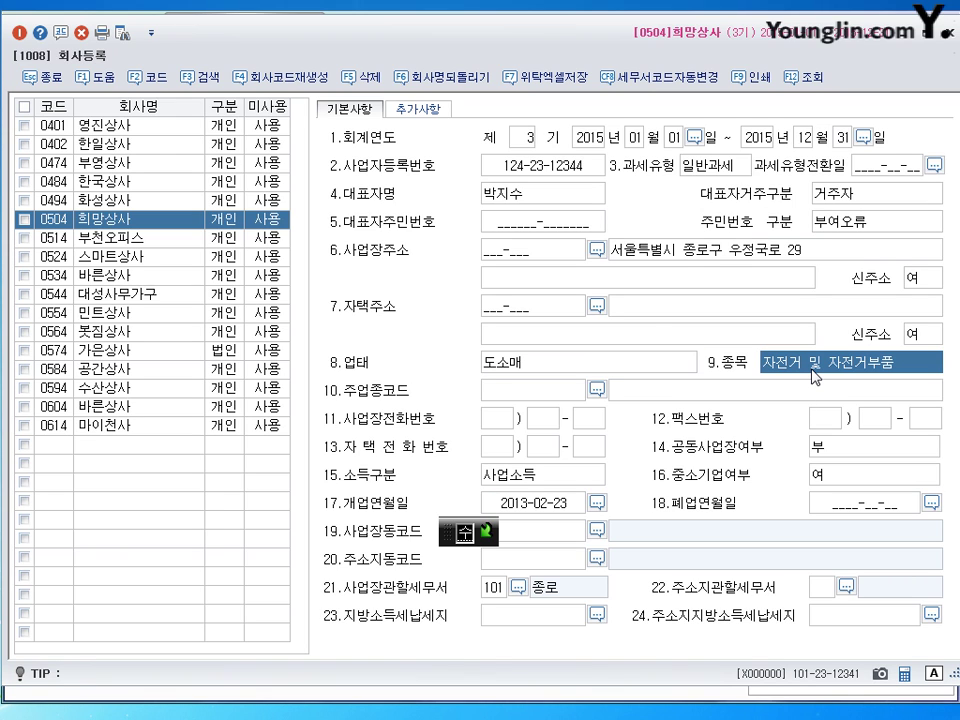
click(488, 590)
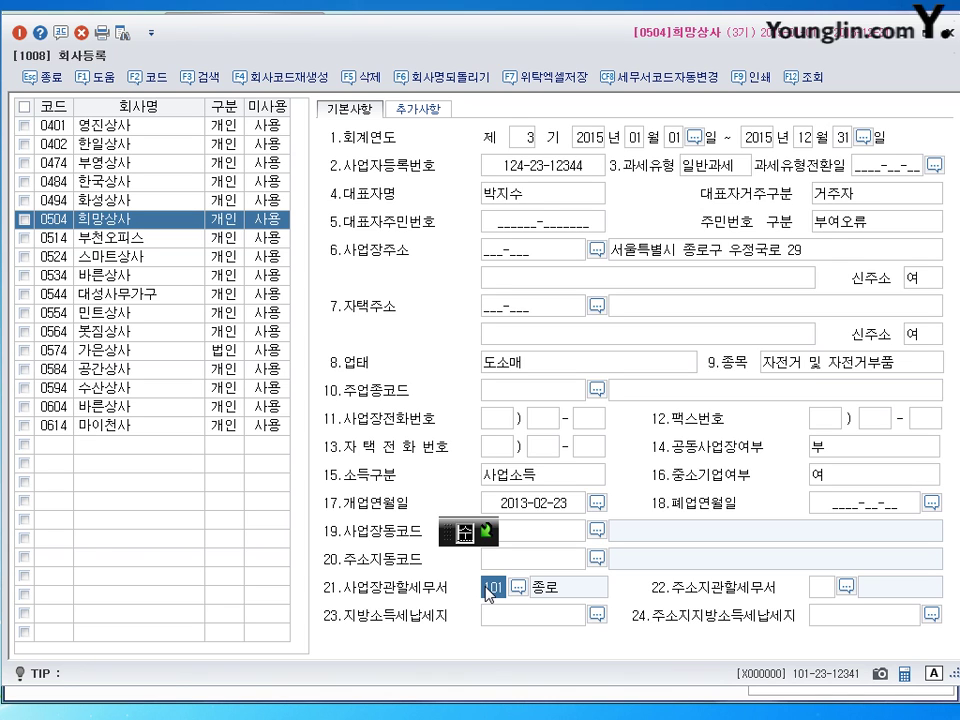
click(945, 30)
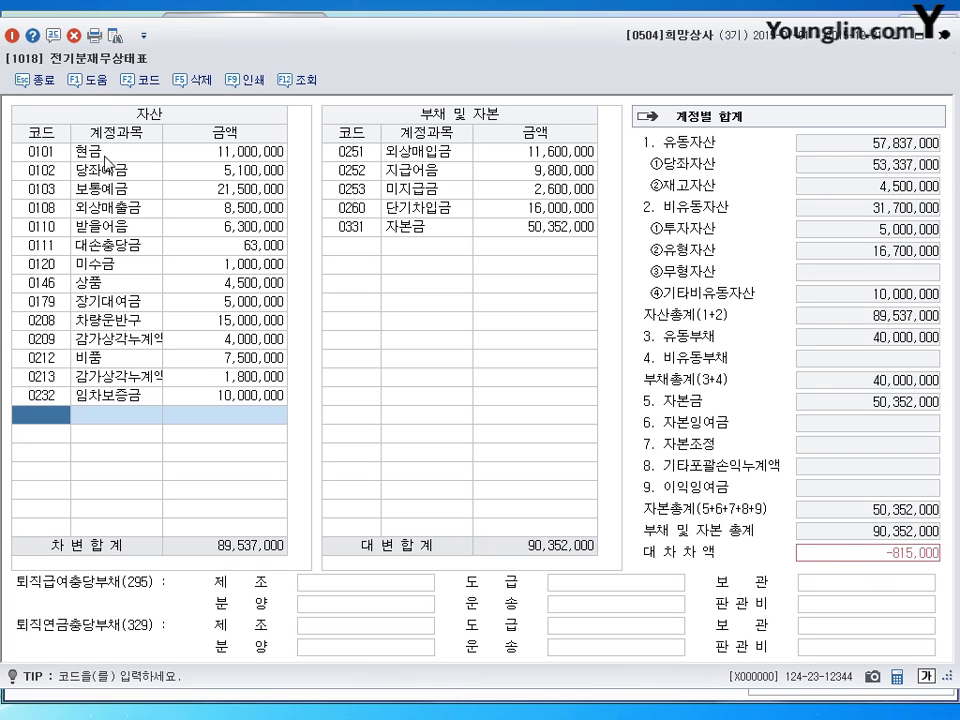
Step: Change 0102 당좌예금 to 6,000,000 and check the 외상매출금 amount
click(240, 170)
text(6000000)
key(Return)
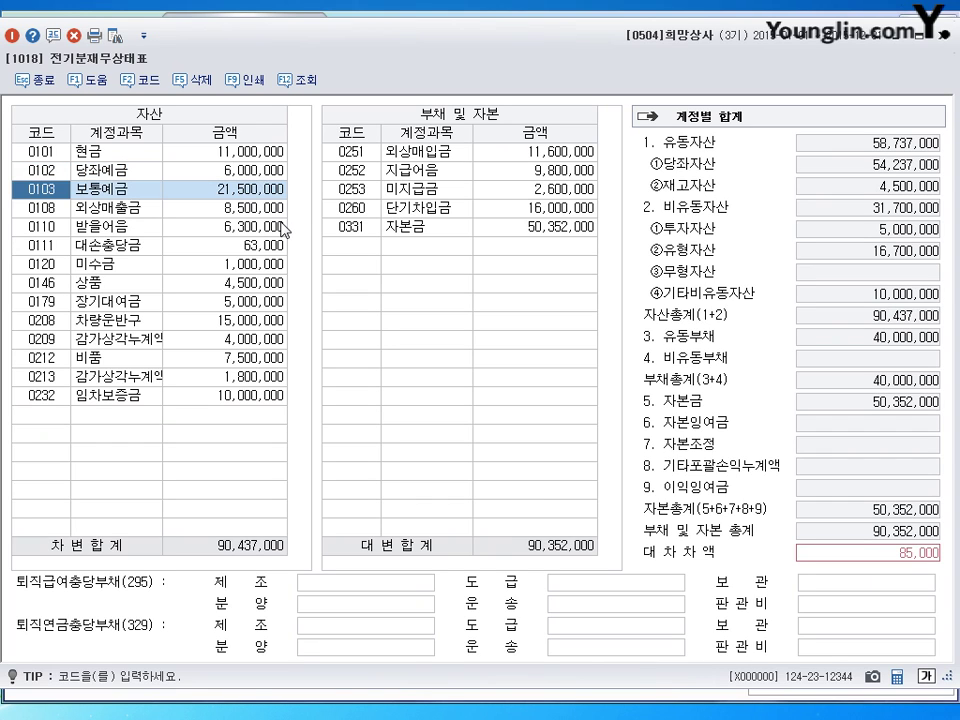
click(261, 173)
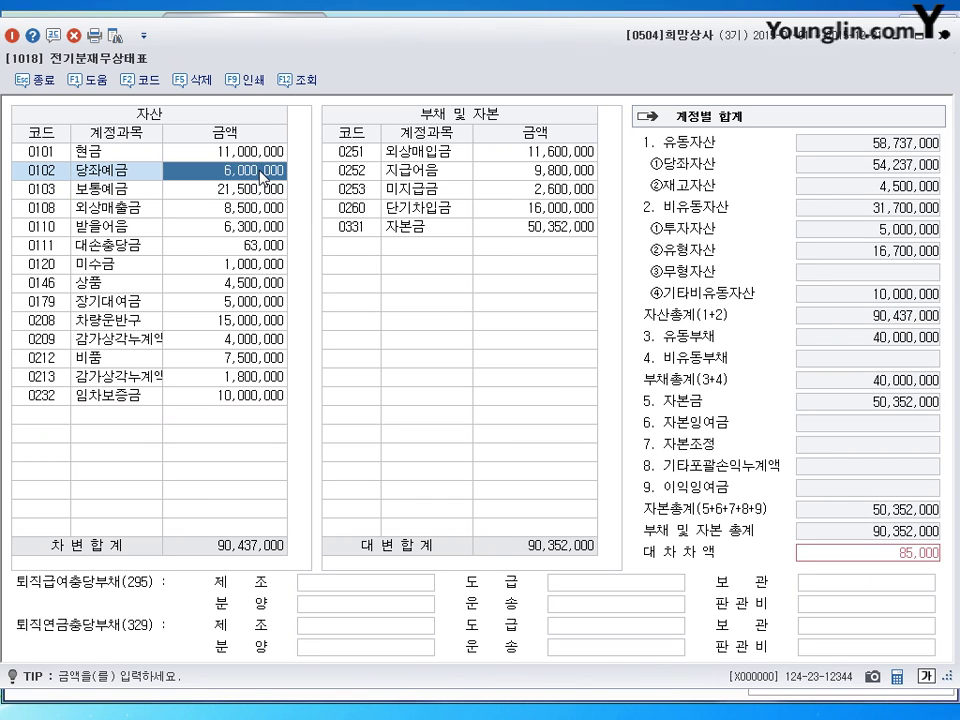
click(225, 207)
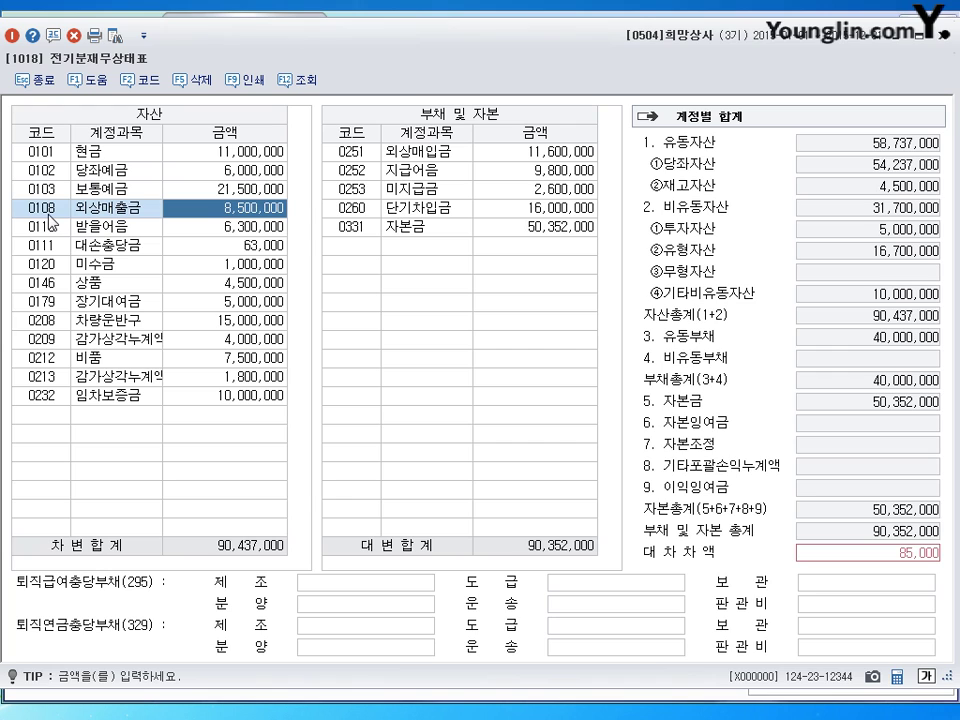
Step: Add account 0109 대손충당금 with 85,000 and re-sort the list by code with 조회
click(45, 414)
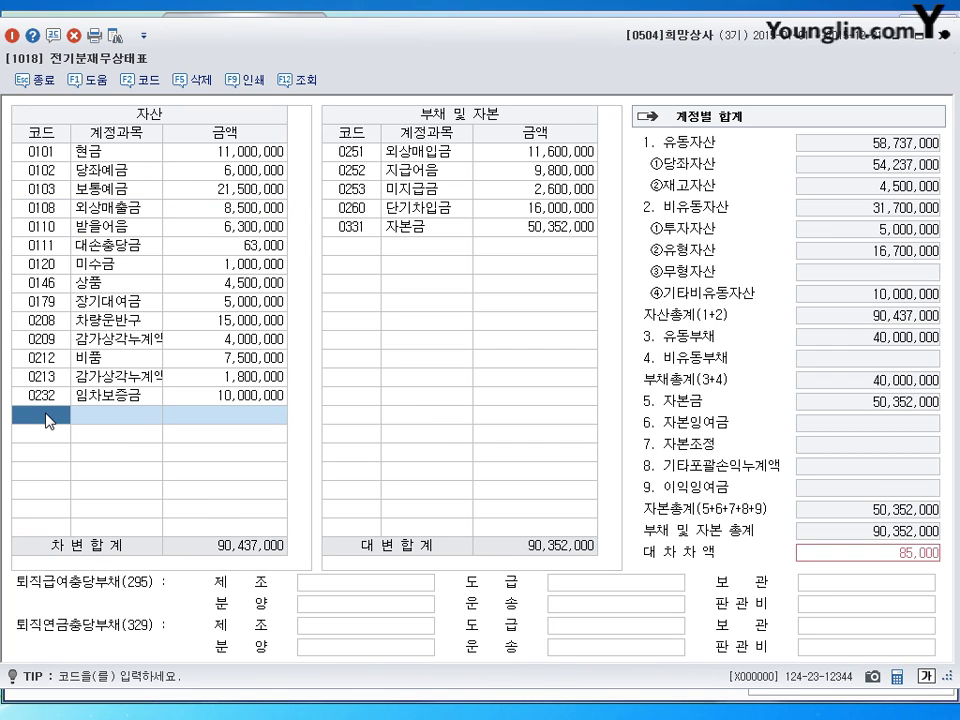
text(109)
key(Return)
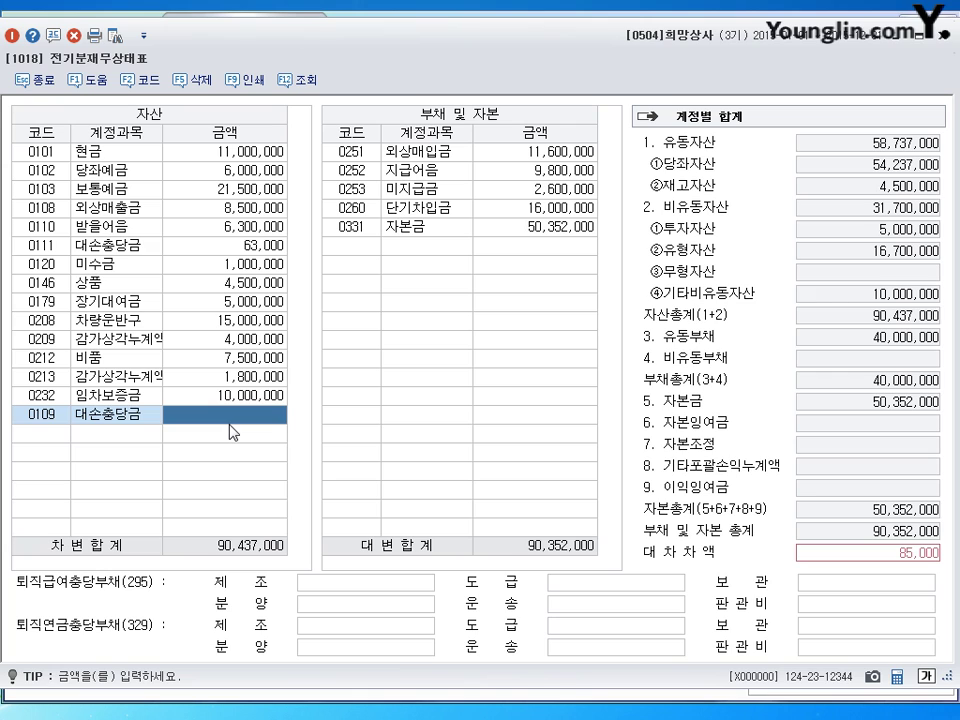
text(850000)
key(Return)
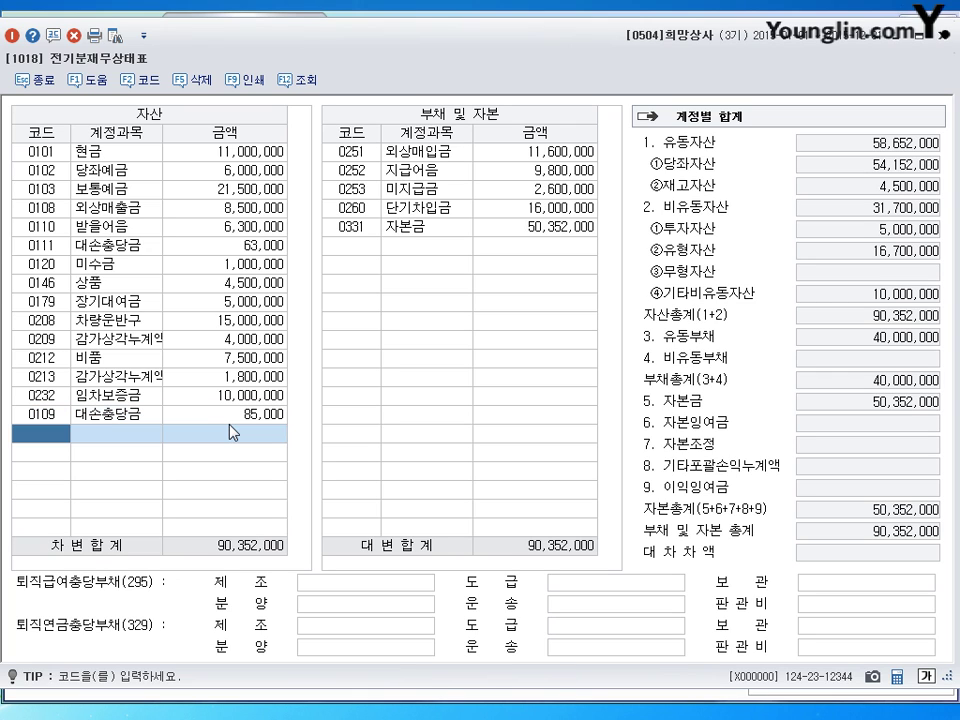
click(226, 416)
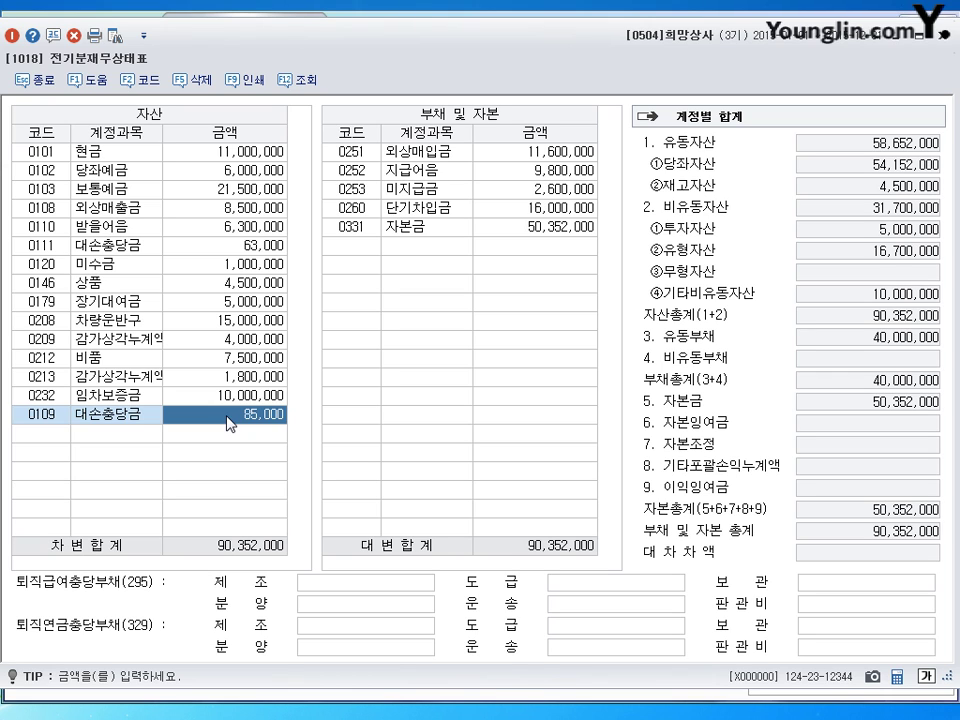
click(302, 80)
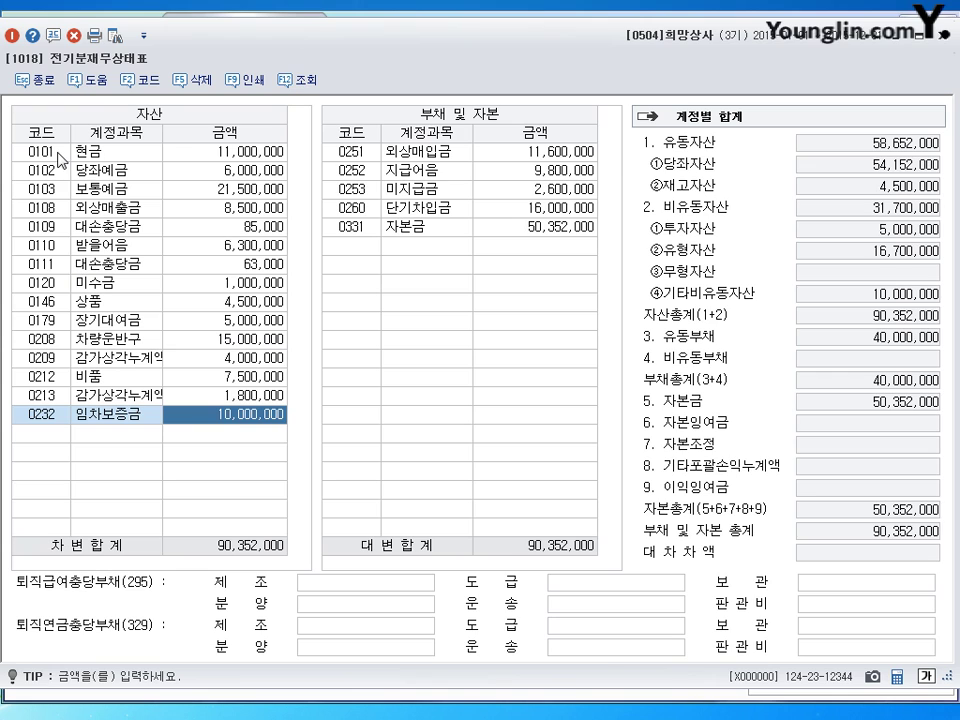
click(248, 228)
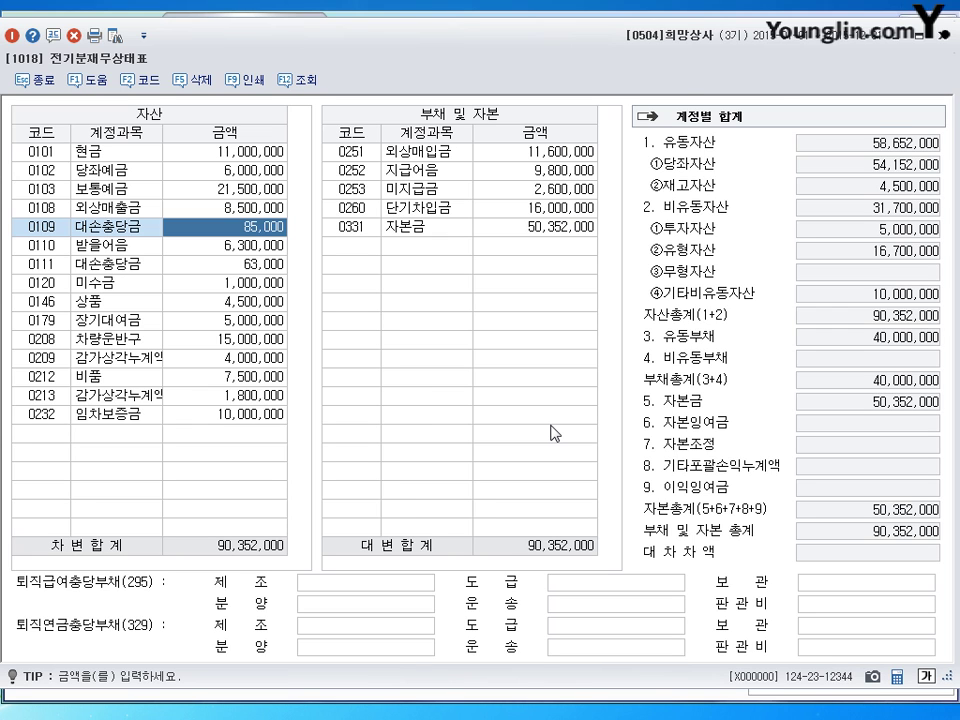
Step: Close the balance sheet, compare 현금 and 당좌예금, then jump to code 0144 and select its name
click(942, 40)
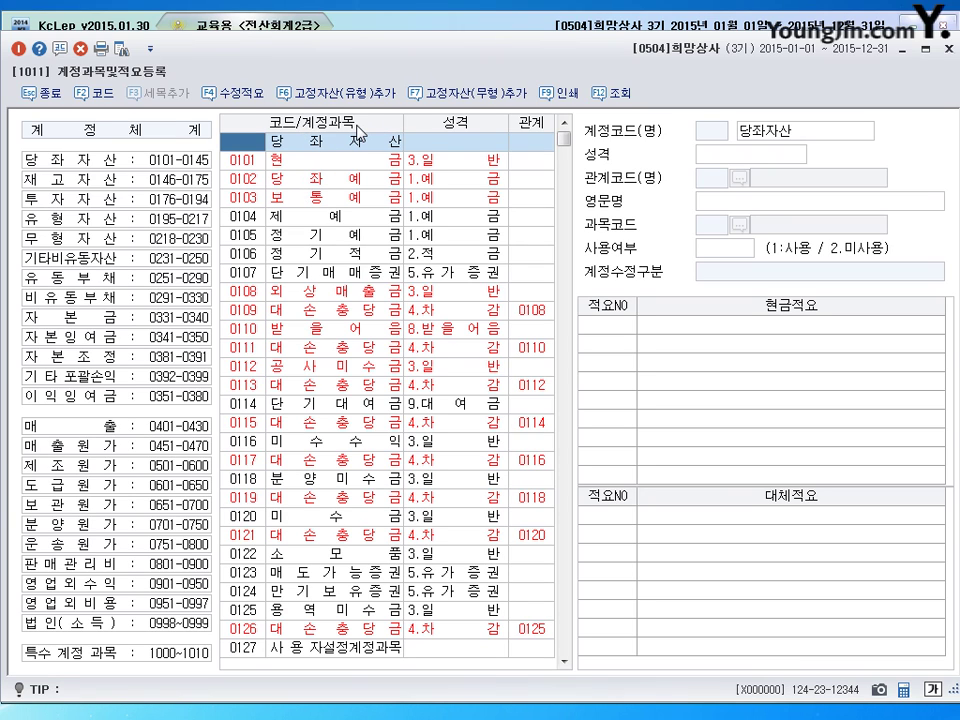
click(236, 163)
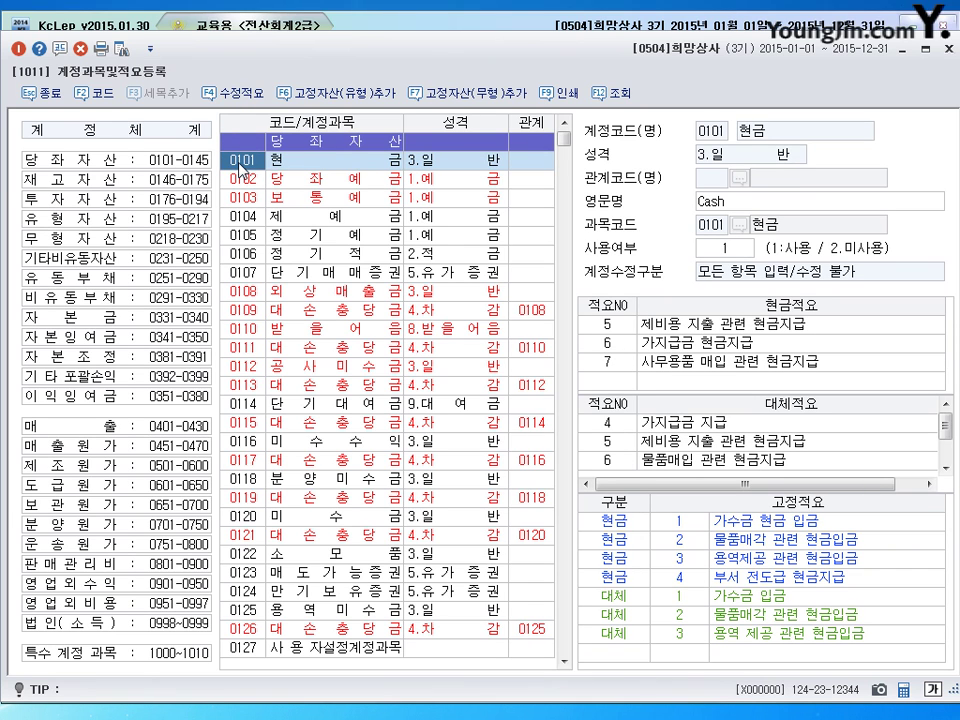
click(240, 178)
click(240, 163)
click(240, 178)
click(240, 163)
text(0144)
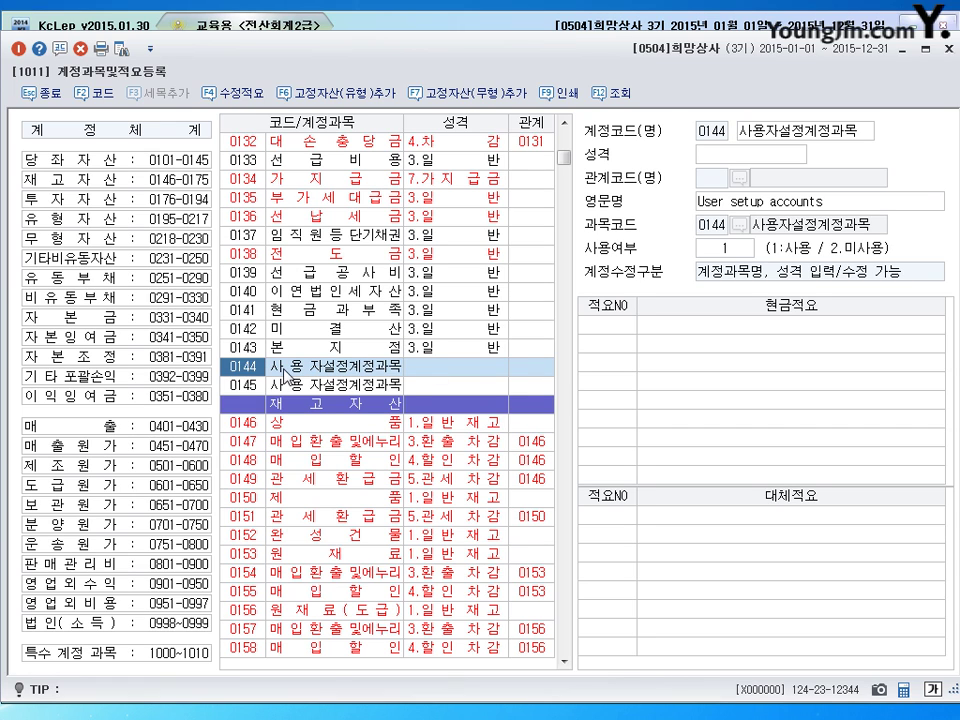
click(755, 140)
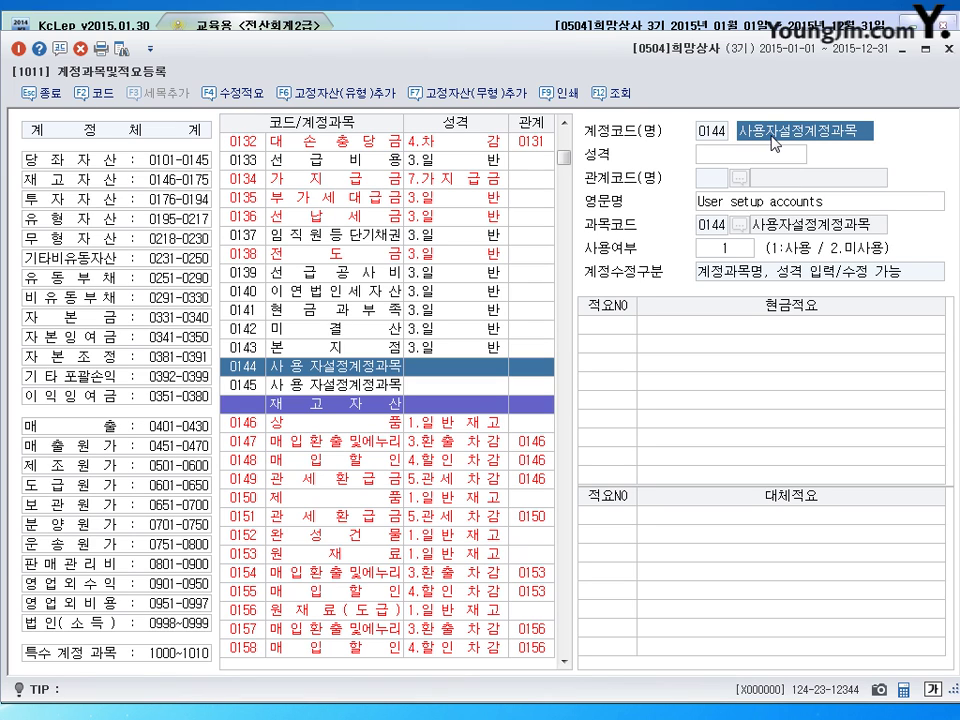
Step: Rename 0144 to 선급임차료, set nature 3.일반, and add cash memo 1 '기간미경과 임차료계상'
text(선급임차료)
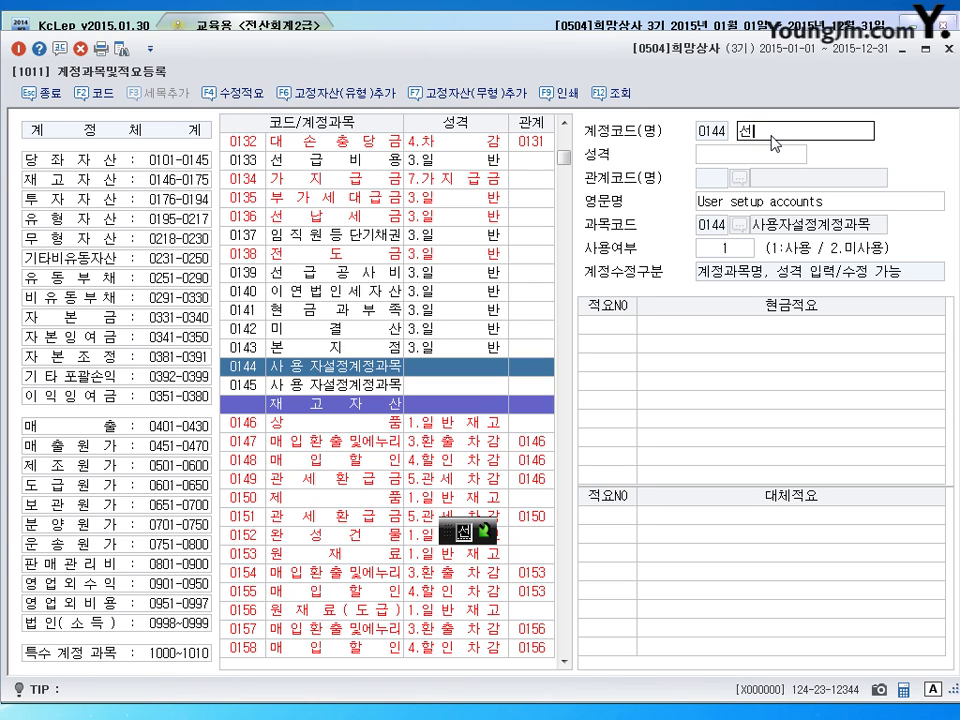
key(Return)
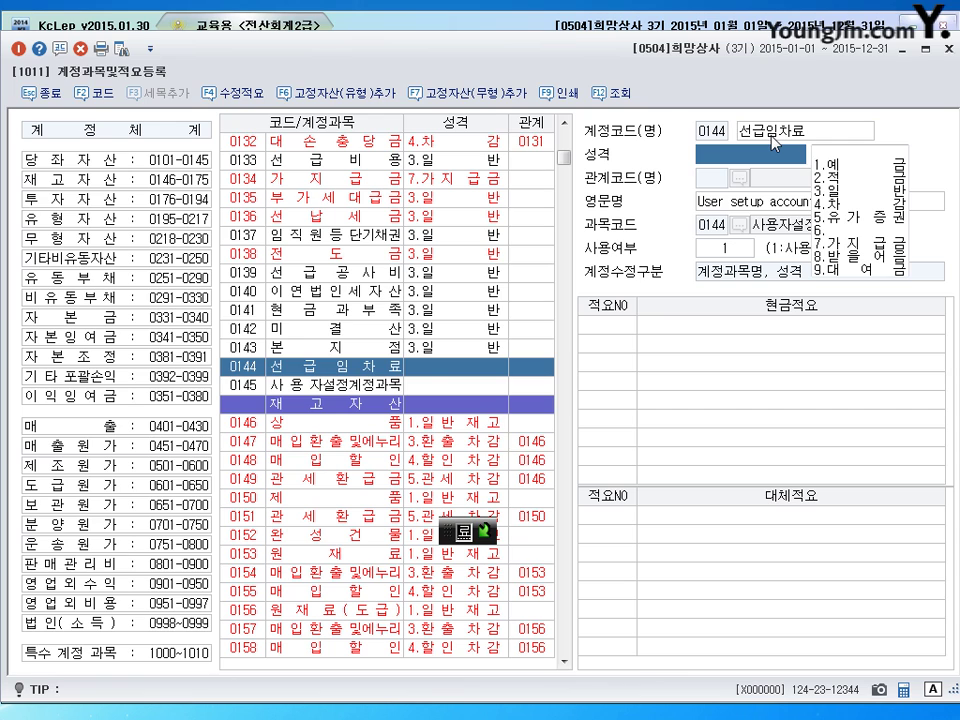
text(3)
key(Return)
click(621, 335)
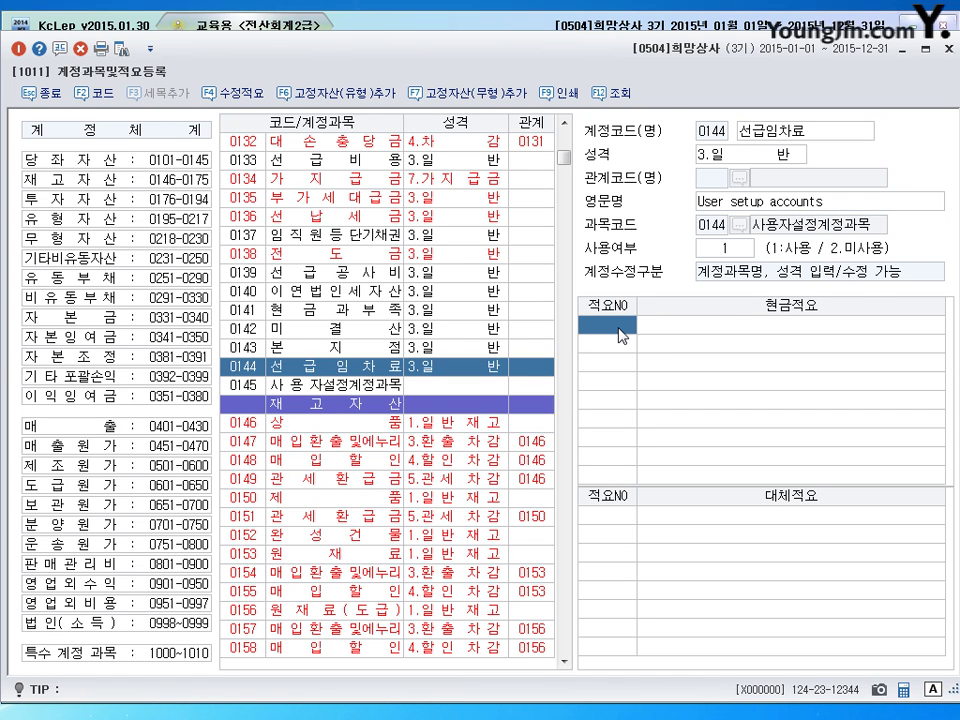
text(1)
key(Return)
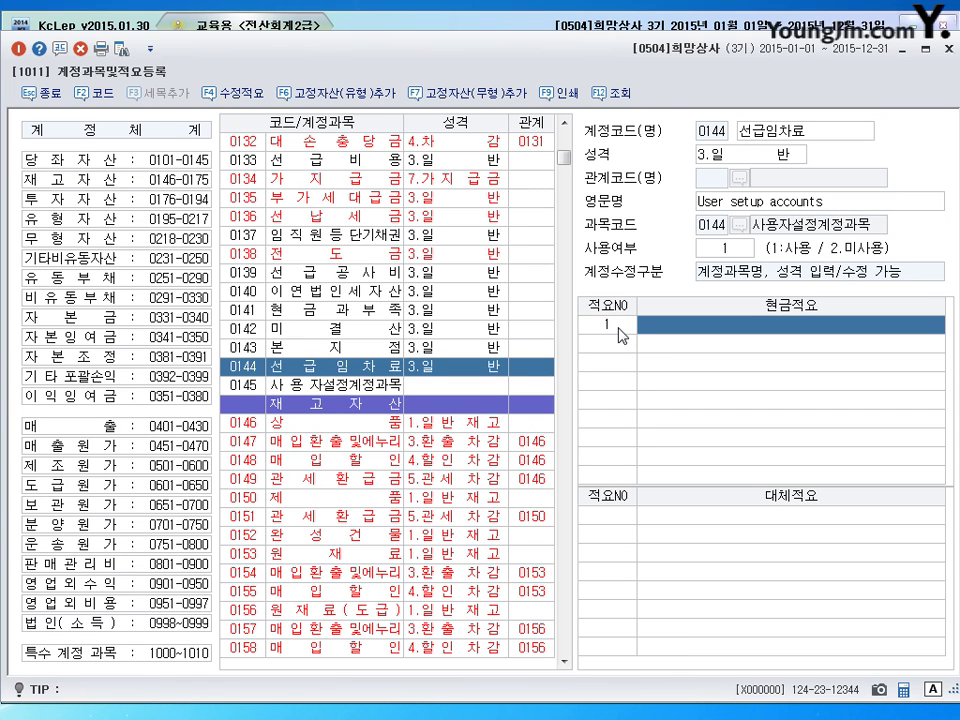
text(기ㄱ)
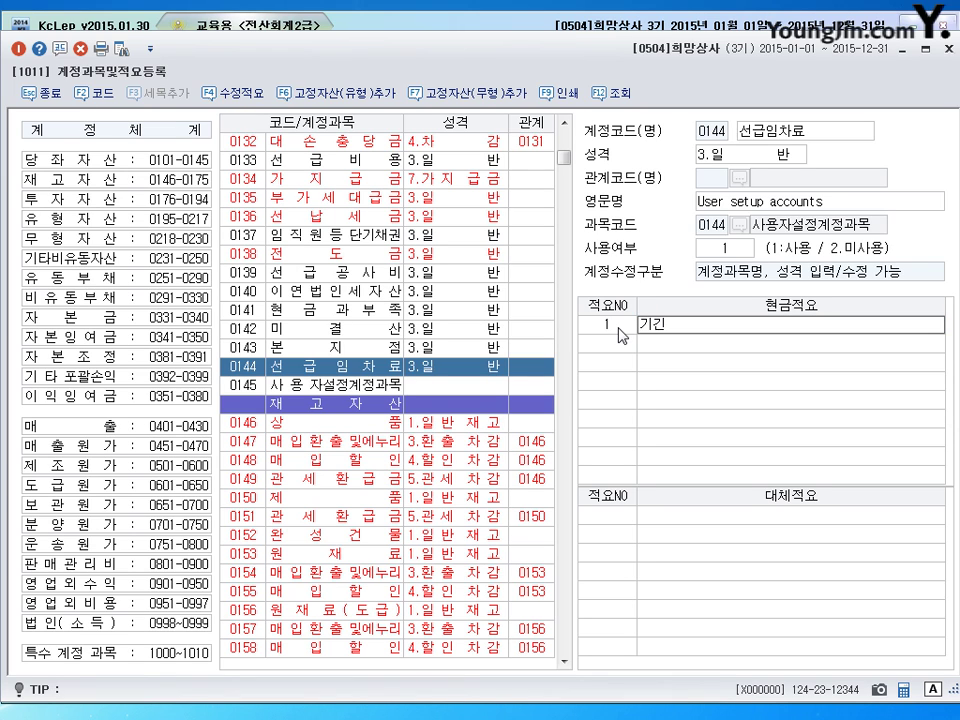
text(간미경과)
text( 임차료)
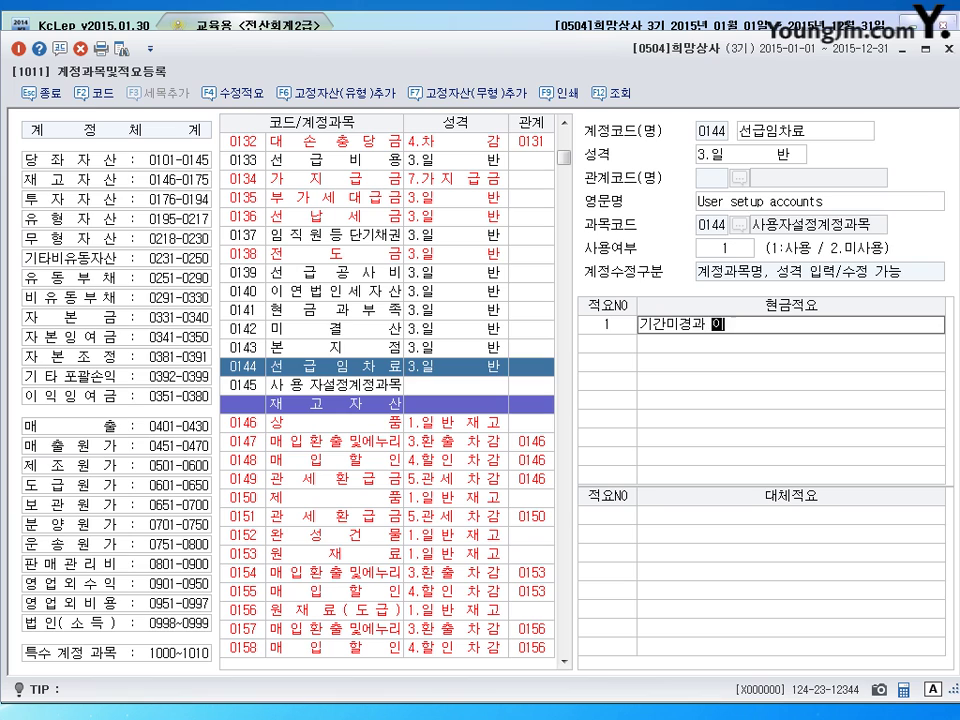
text(계정)
key(Return)
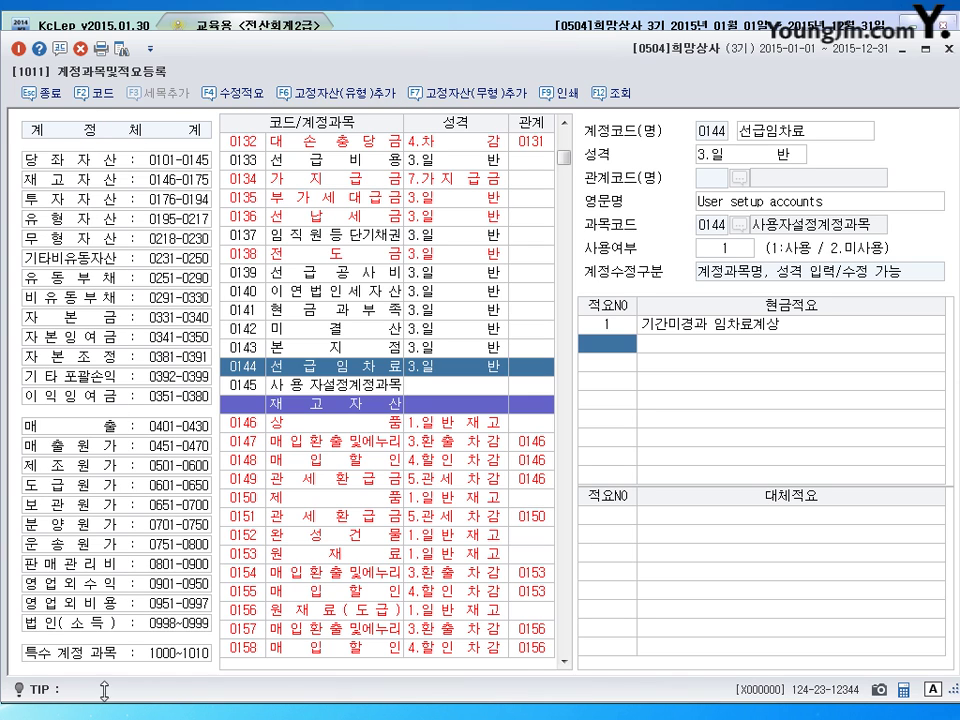
Step: Under 판매관리비, give 0813 접대비 alternate memo 3 '거래처 명절선물대금' and verify it saved
click(90, 566)
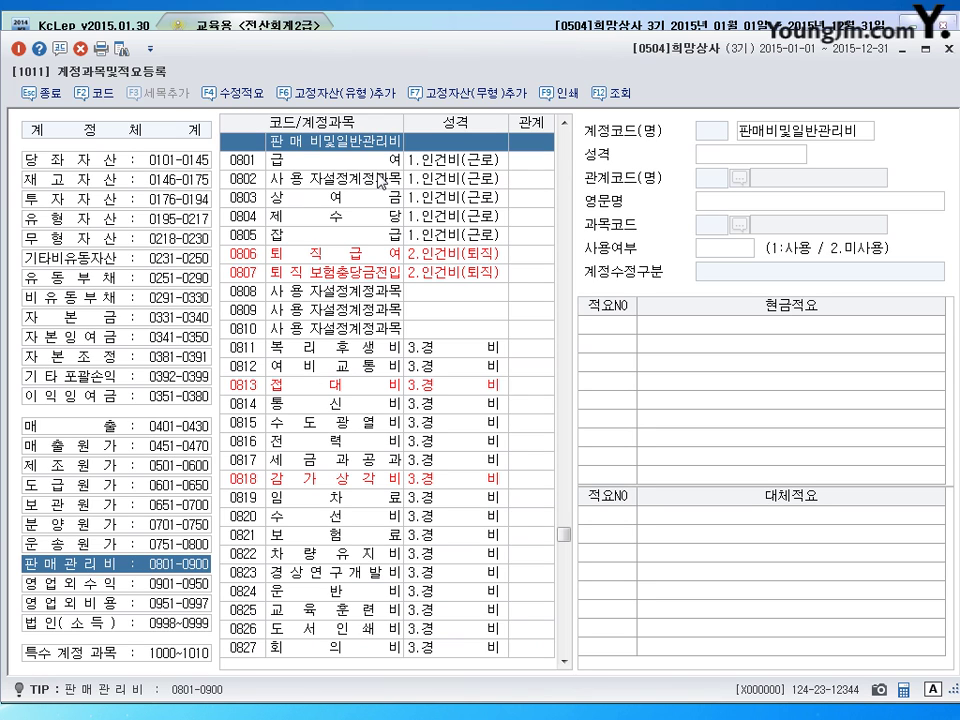
click(345, 389)
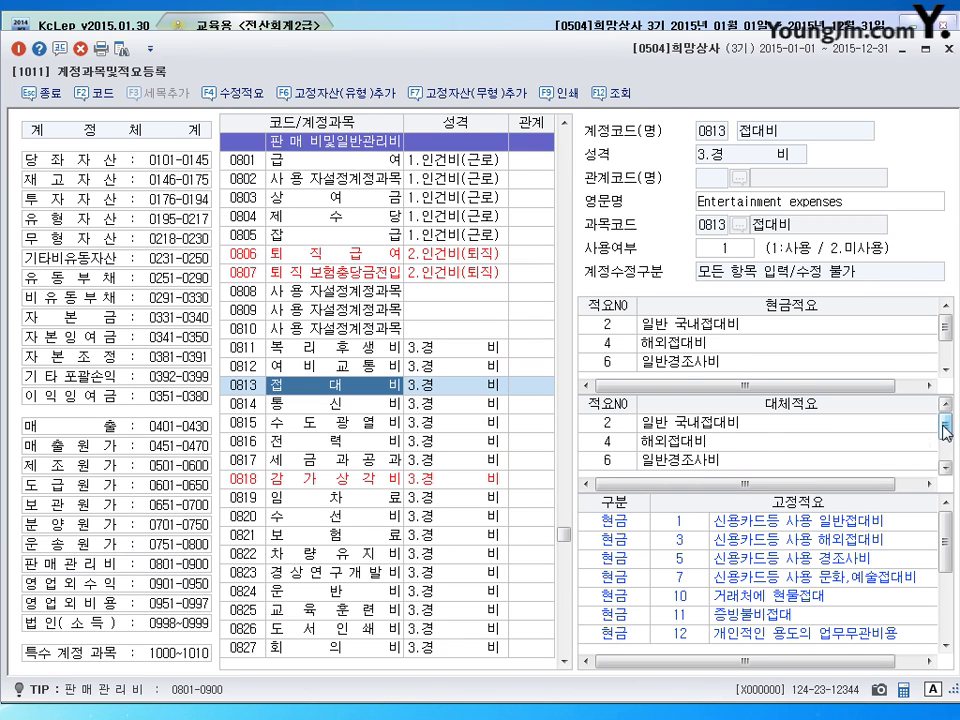
drag(946, 432, 945, 448)
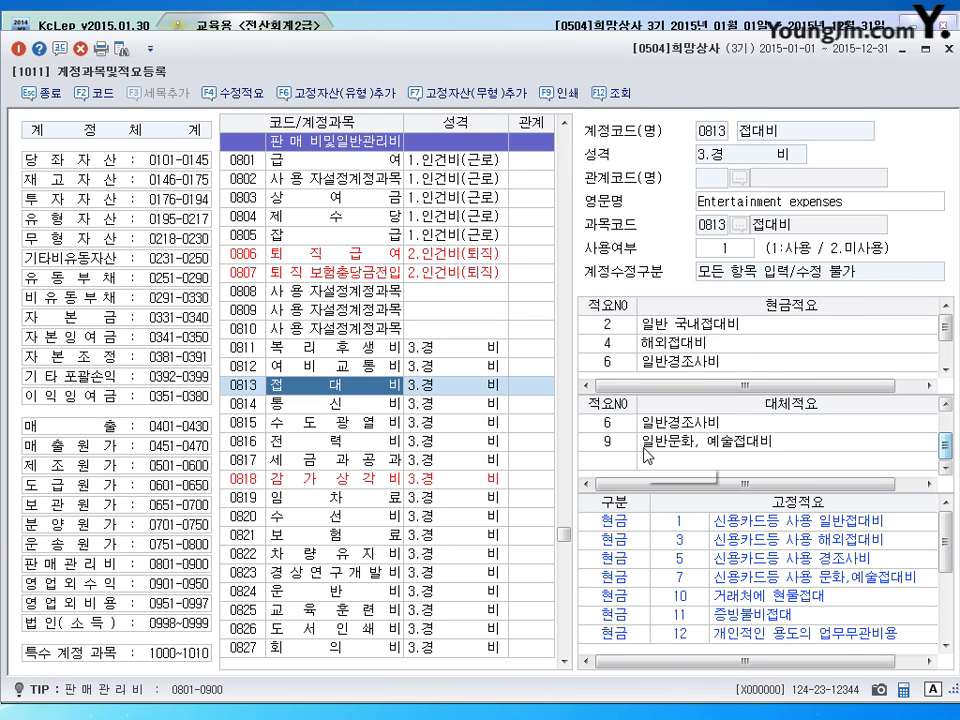
click(620, 466)
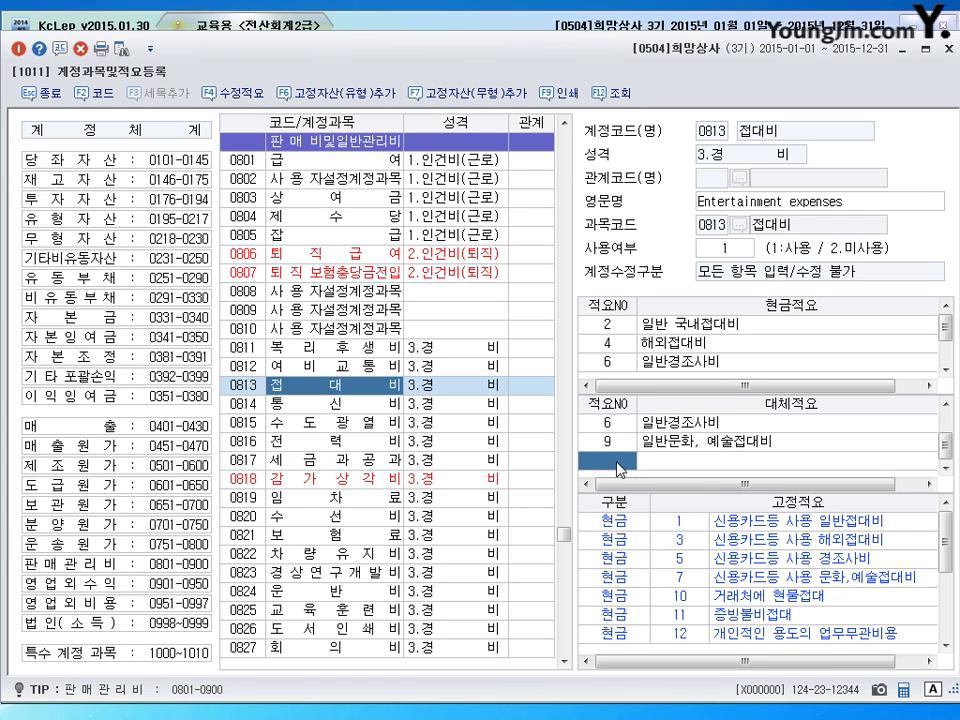
text(3)
key(Return)
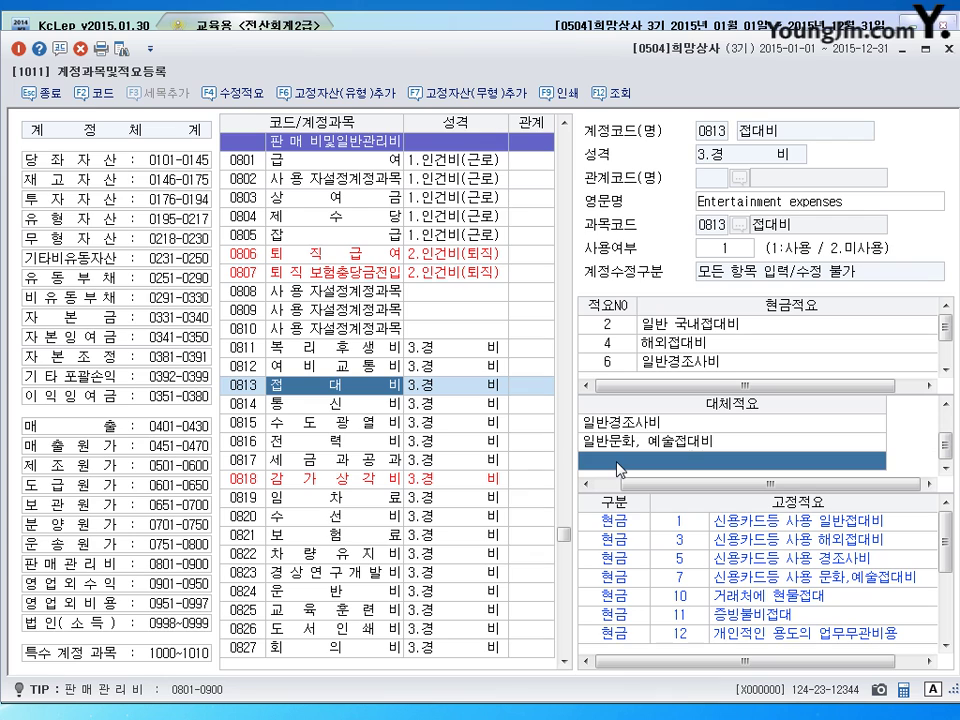
text(거래처 명ㅈ)
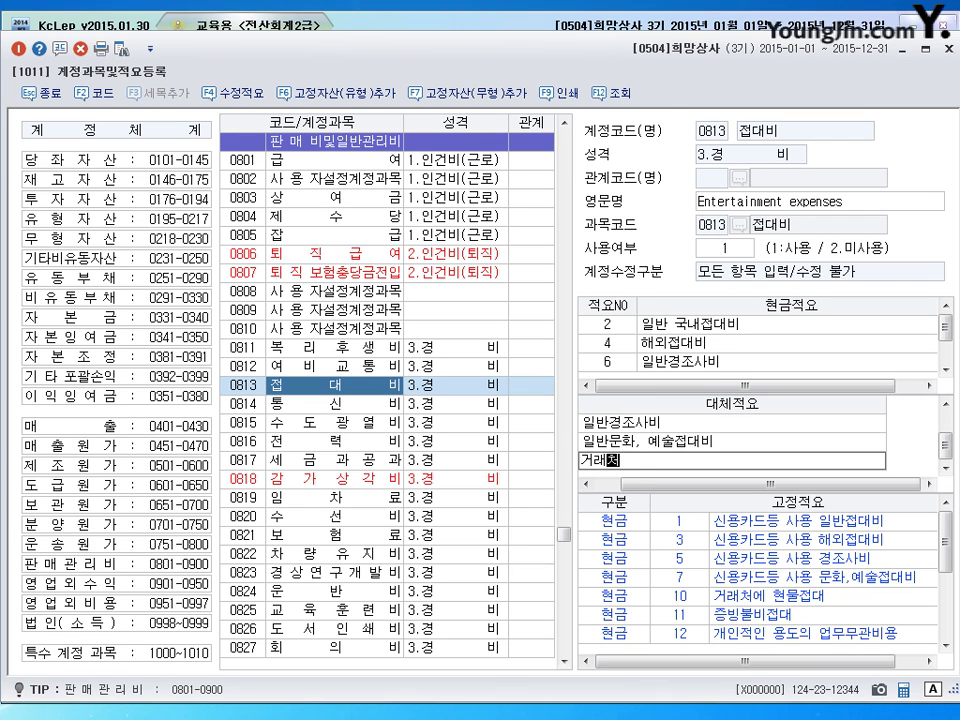
text(절선물)
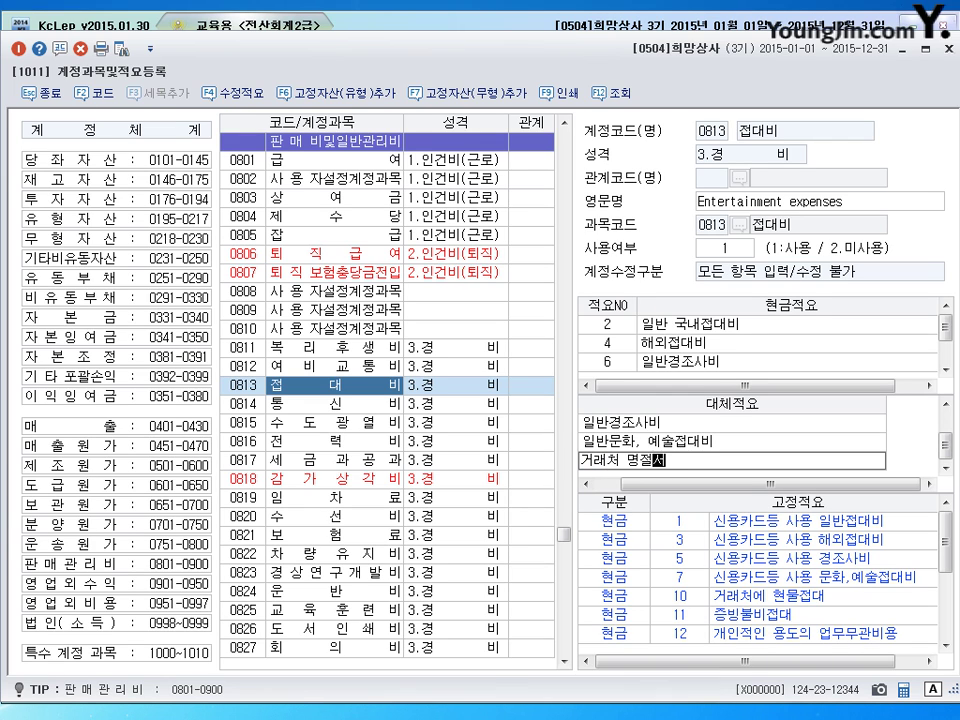
text(대금)
key(Escape)
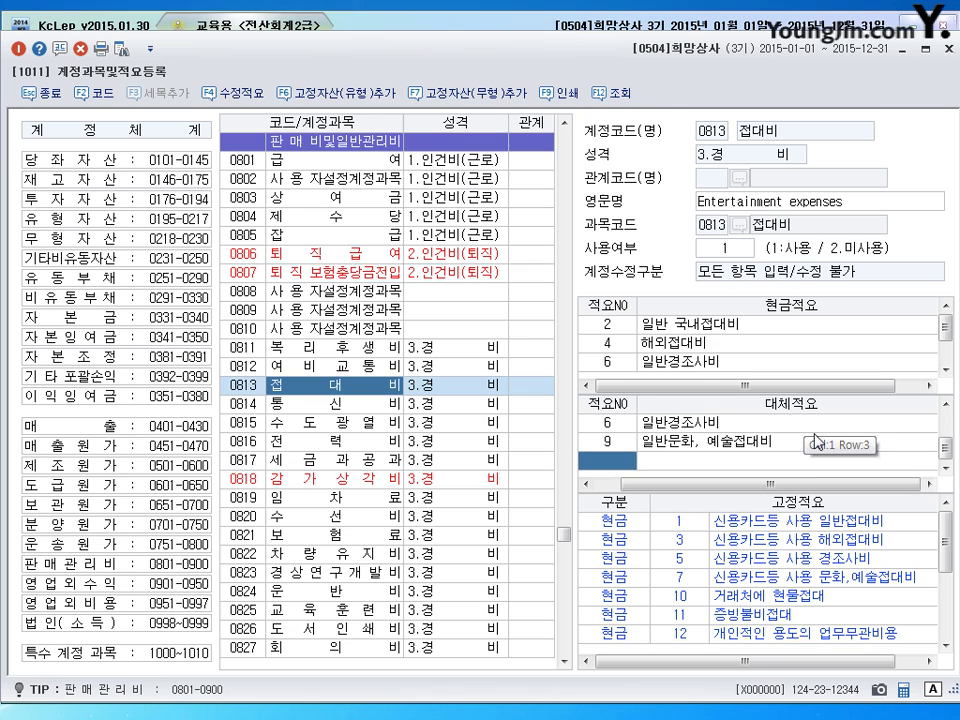
click(948, 447)
mouse_move(948, 447)
mouse_down()
mouse_move(948, 472)
mouse_move(947, 428)
mouse_up()
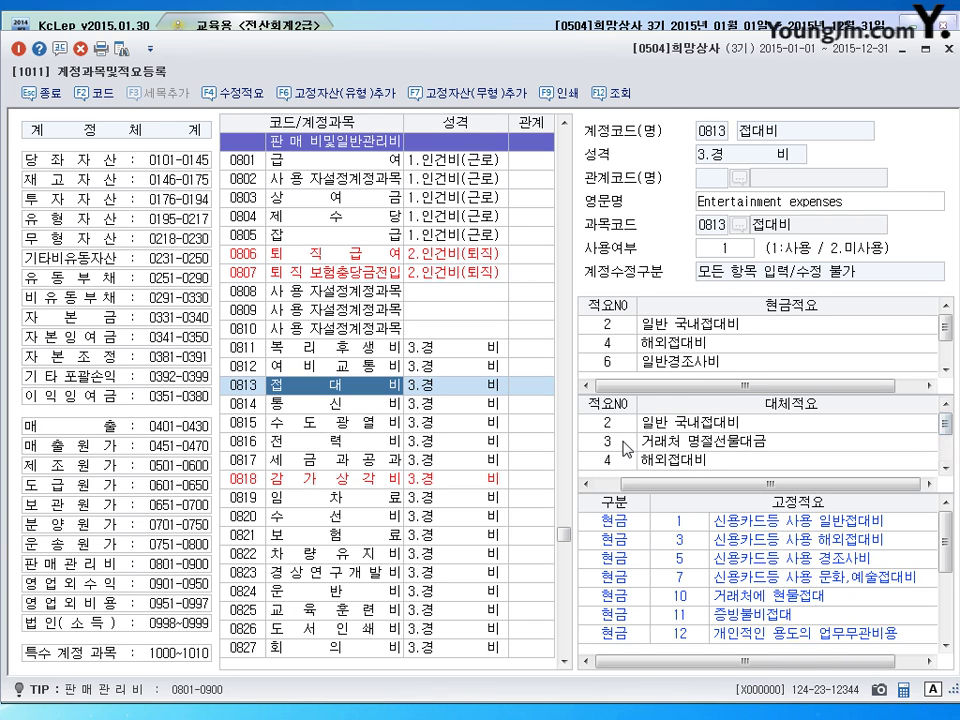
click(697, 445)
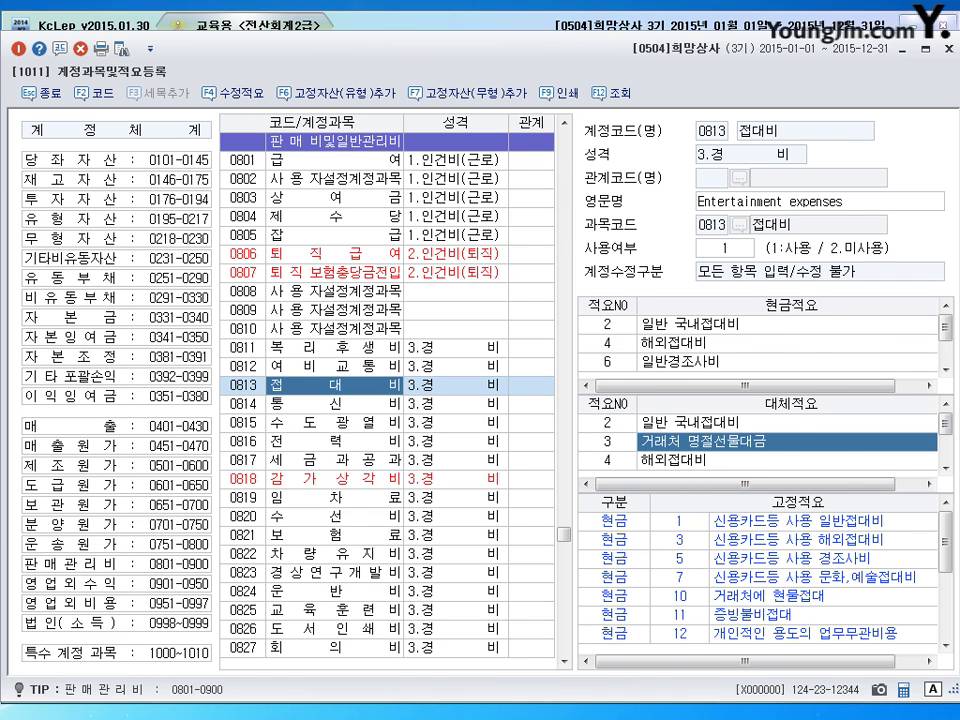
Step: Leave account registration and start a September 2015 journal entry dated day 1
key(Escape)
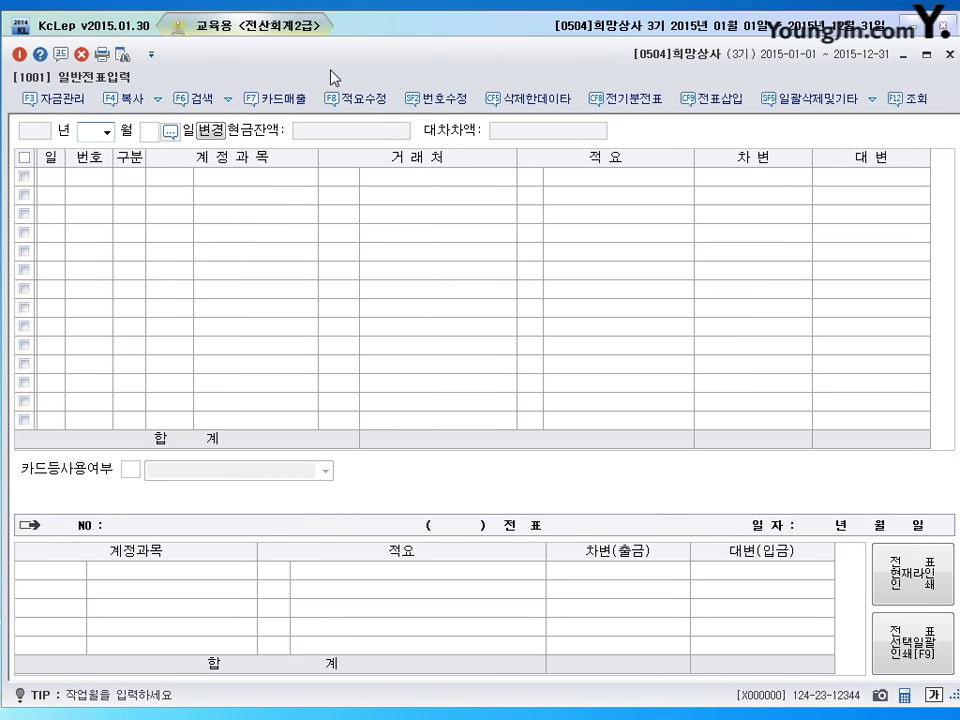
text(09)
key(Return)
key(Return)
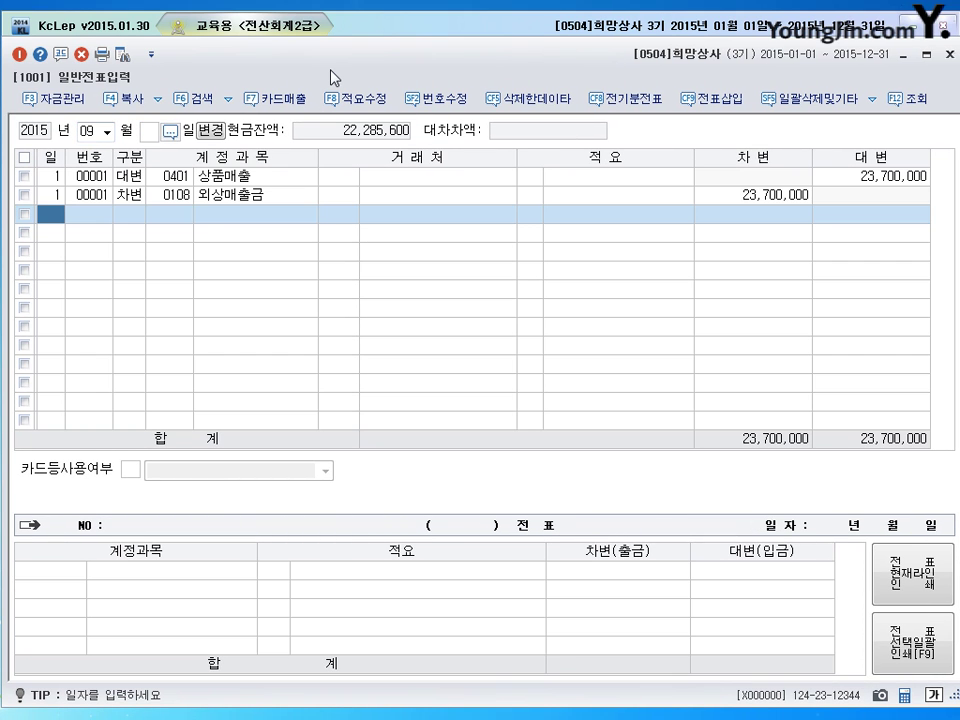
text(1)
key(Return)
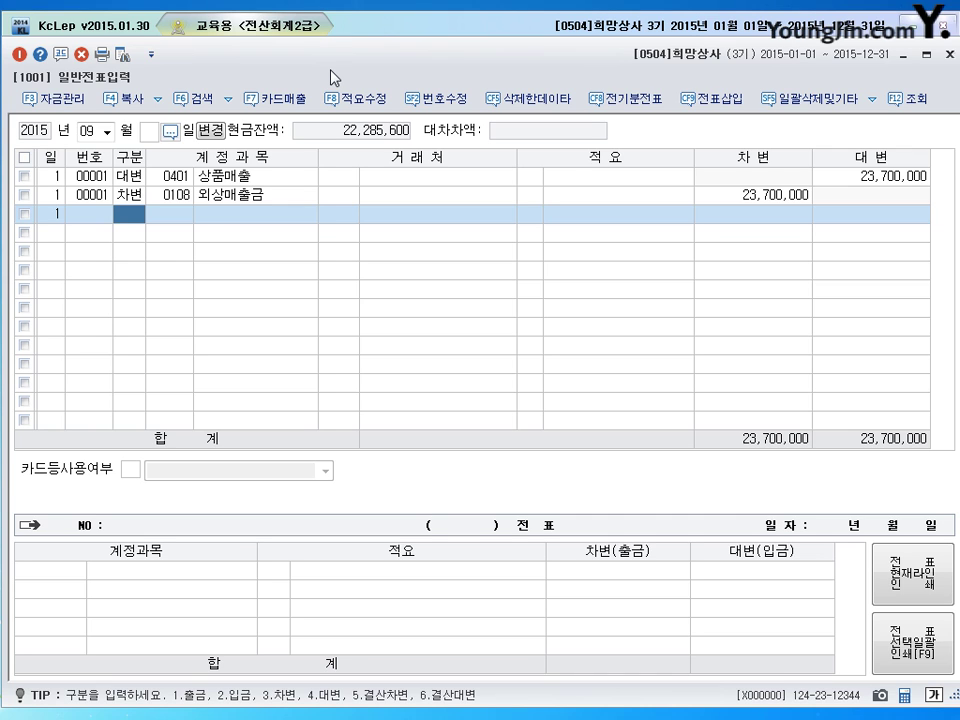
Step: Debit 토지 20,300,000 and credit 0101 현금 5,300,000 on the Sep 1 voucher
text(3201)
key(Return)
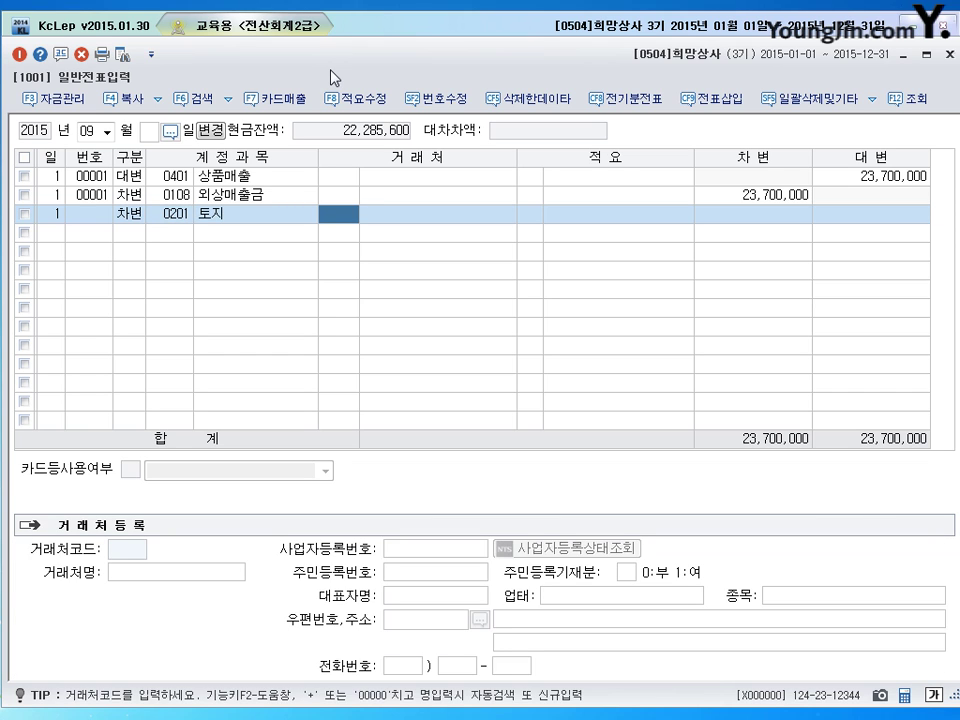
key(Return)
key(Return)
text(2)
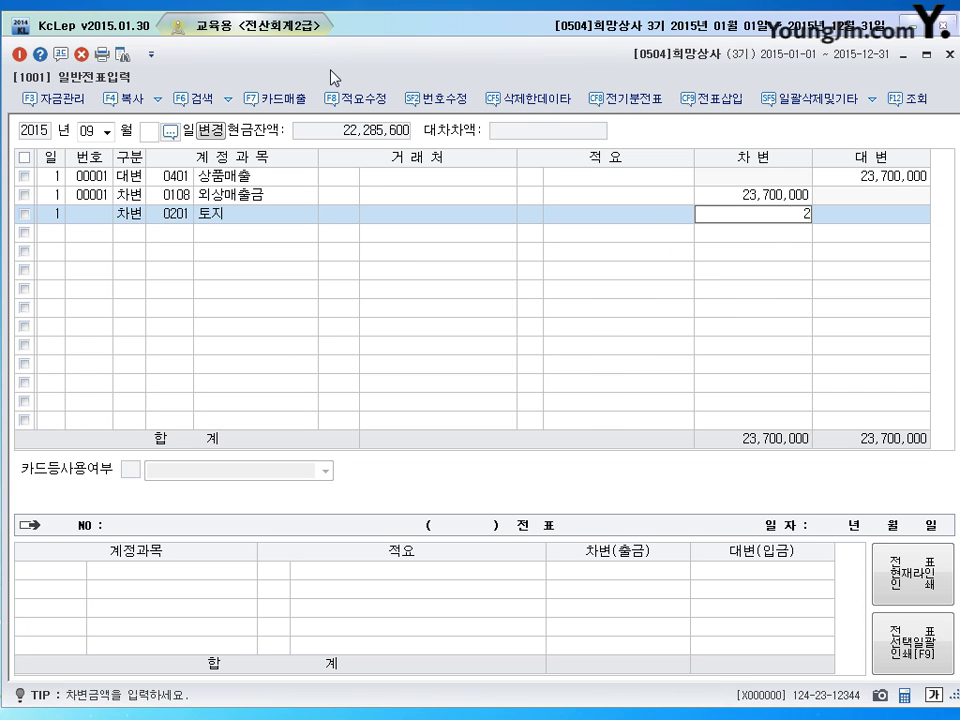
text(0,300,000)
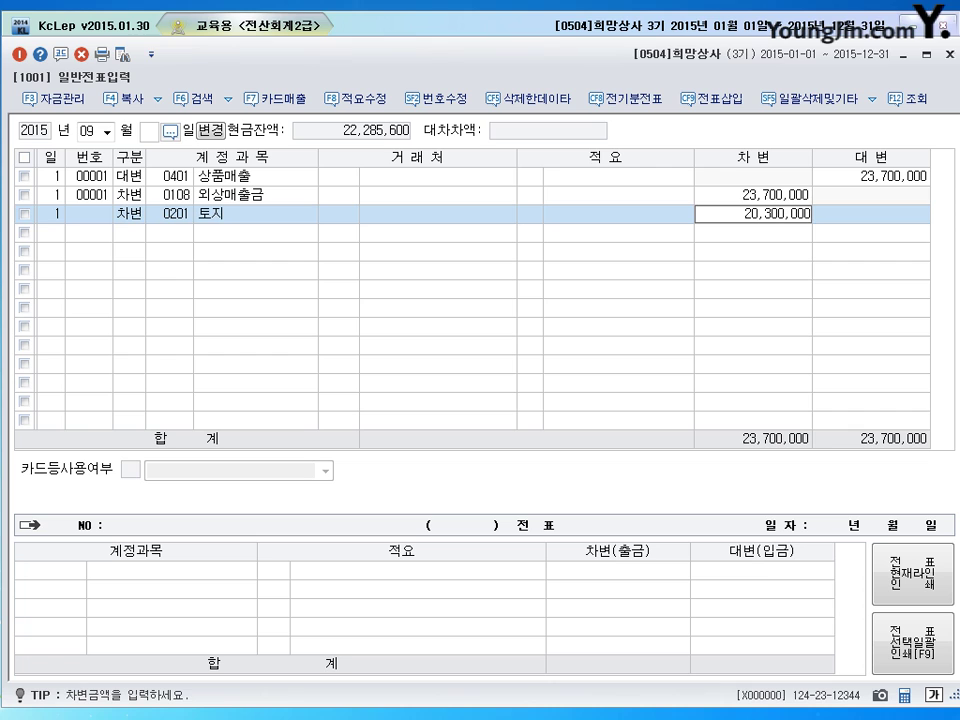
key(Return)
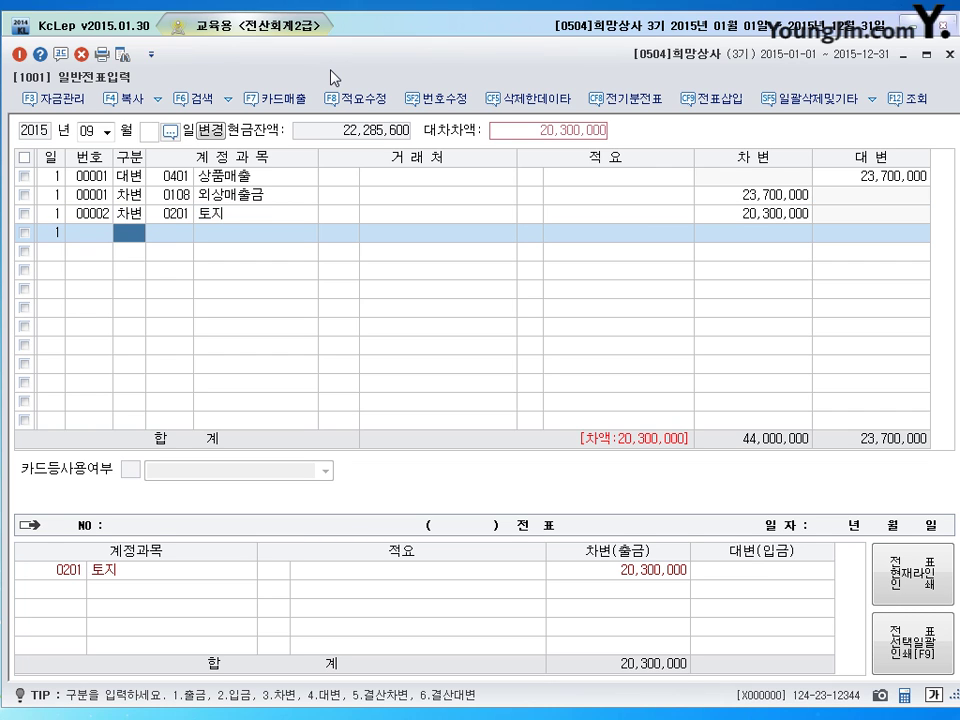
text(4)
key(Return)
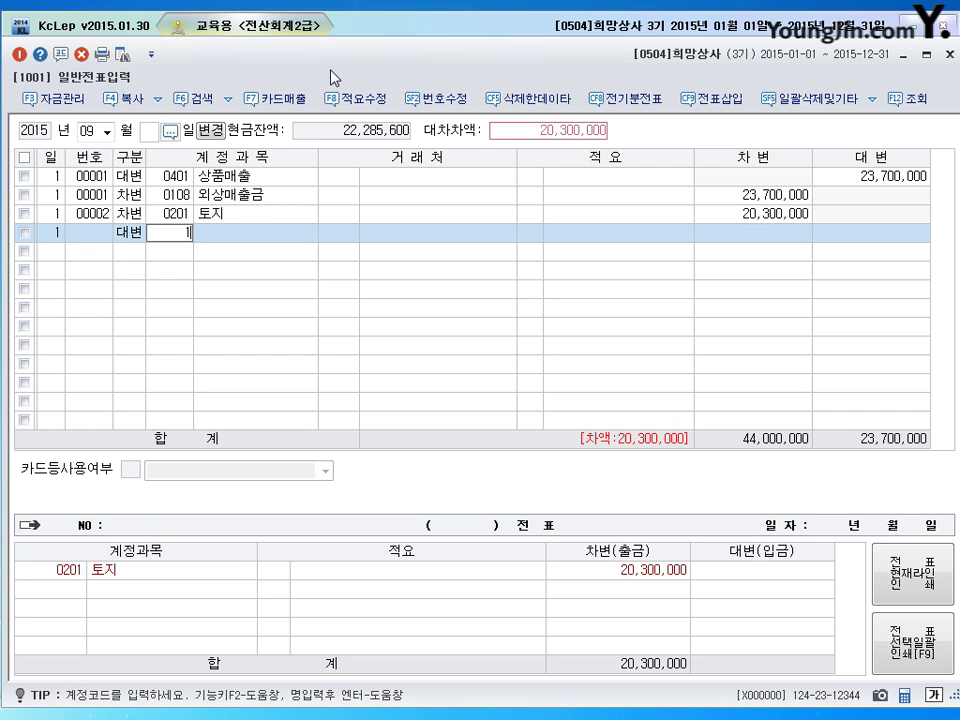
text(101)
key(Return)
key(Return)
key(Return)
key(Return)
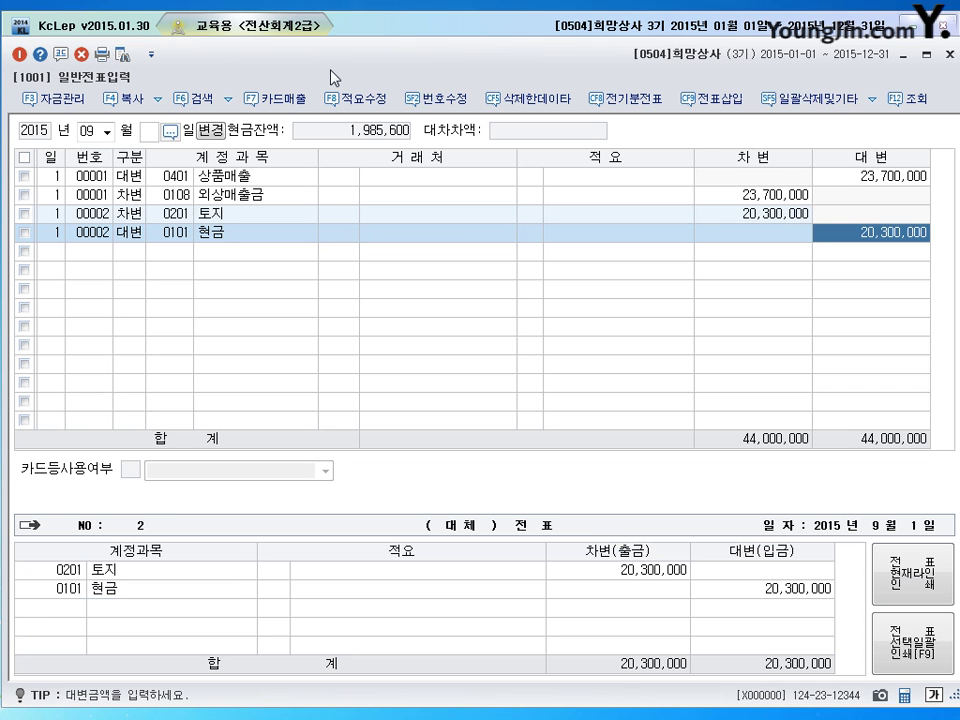
text(5300)
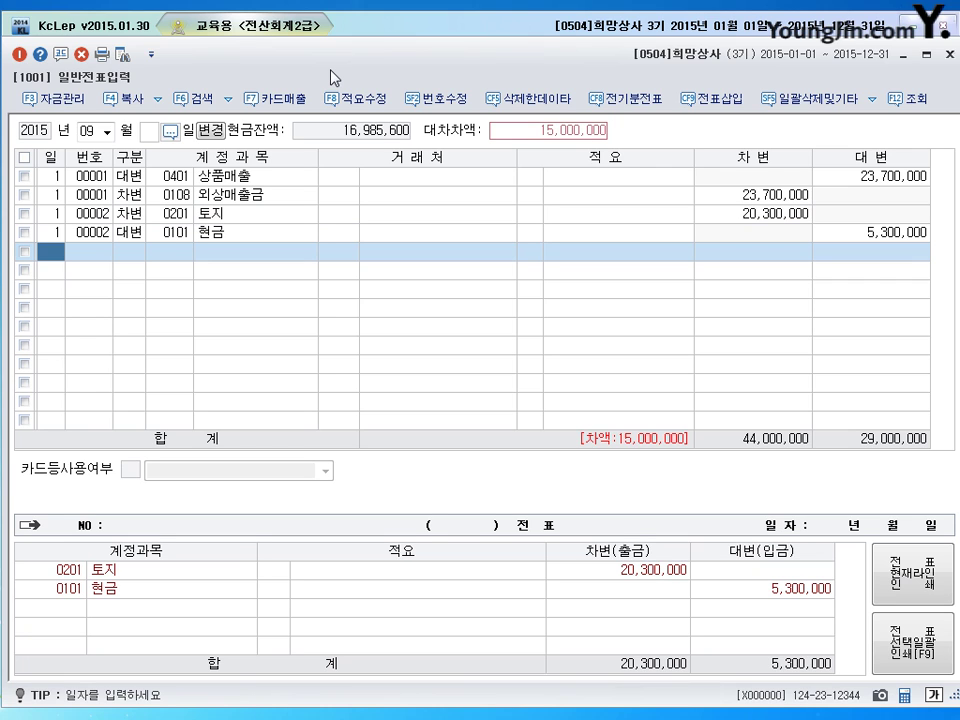
text(1)
key(Return)
key(Return)
Step: Credit 0253 미지급금 15,000,000 to creditor 한국개발(주) to balance the land purchase
text(4253)
key(Return)
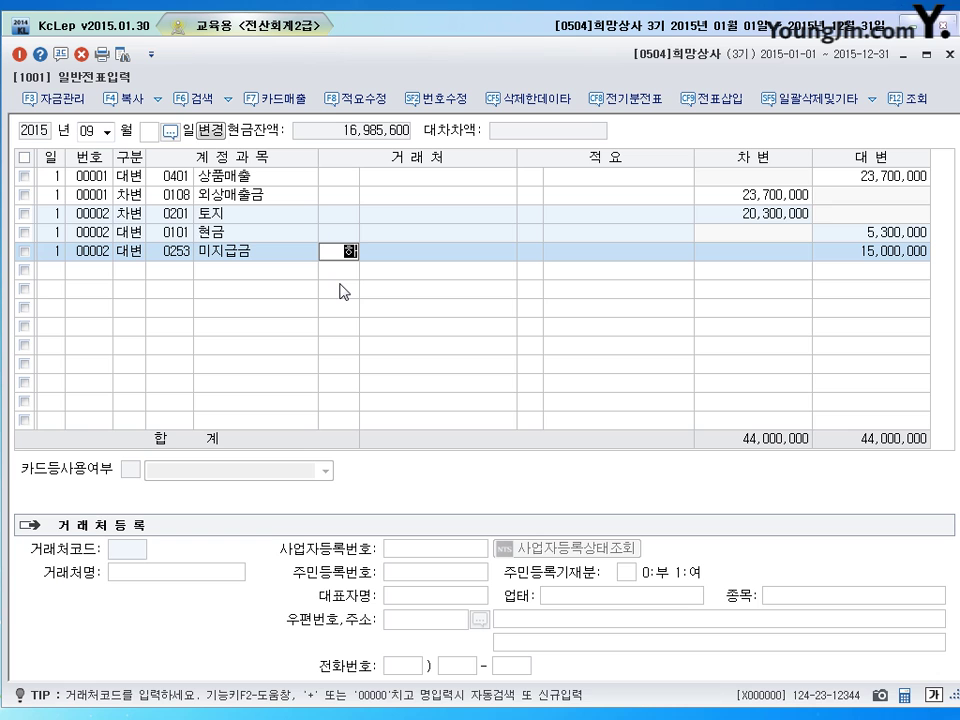
text(한국)
key(Return)
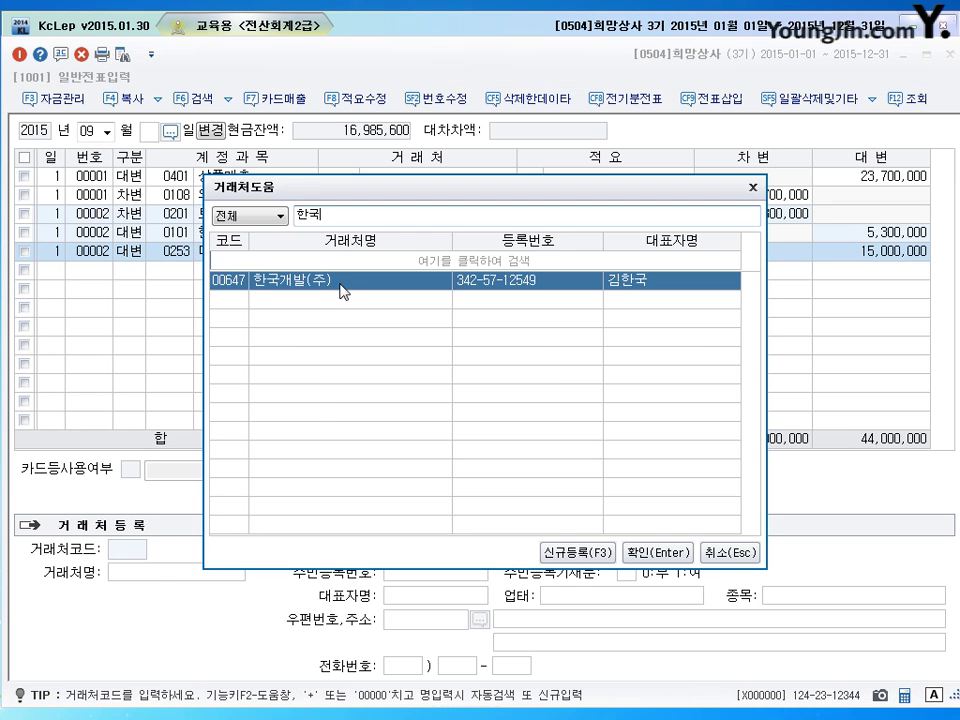
key(Return)
key(Return)
key(Return)
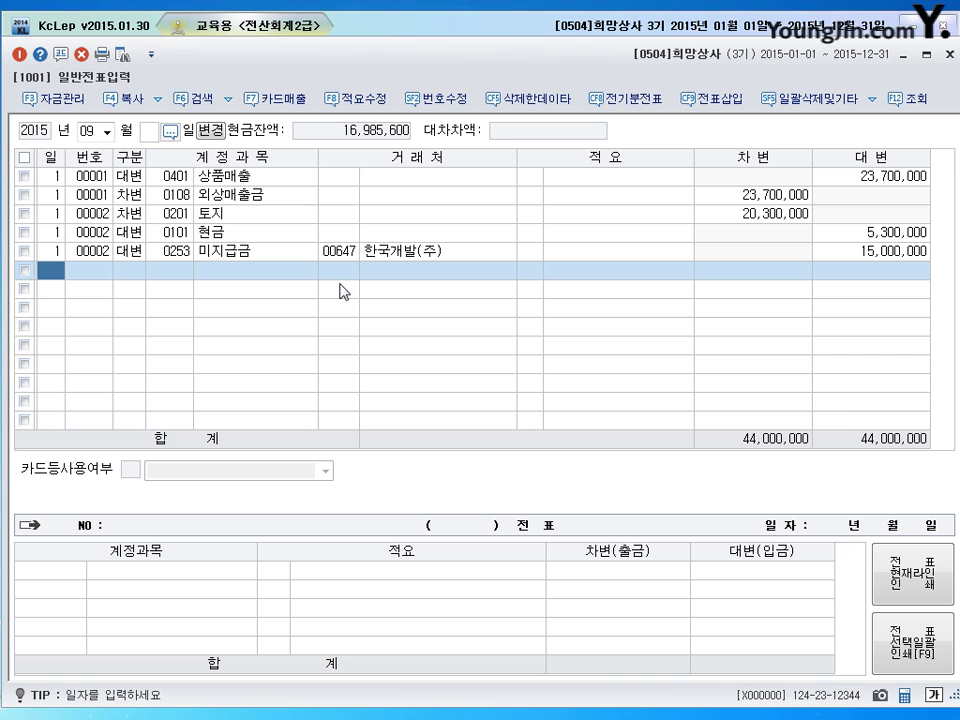
drag(507, 76, 512, 192)
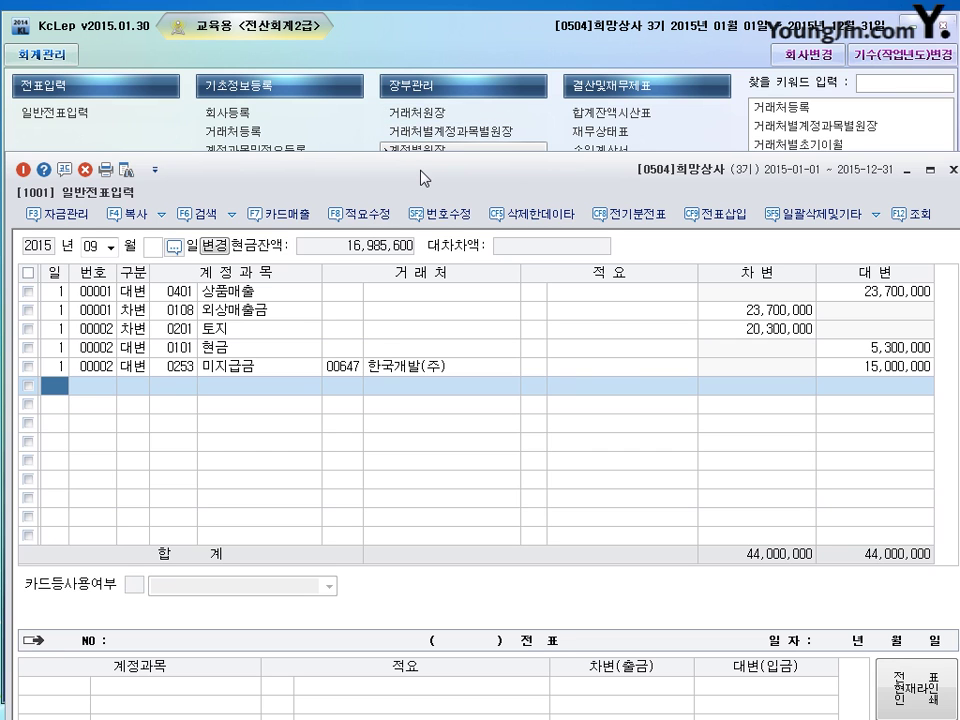
Step: Open the 거래처원장 customer ledger from the 장부관리 menu
drag(420, 178, 420, 73)
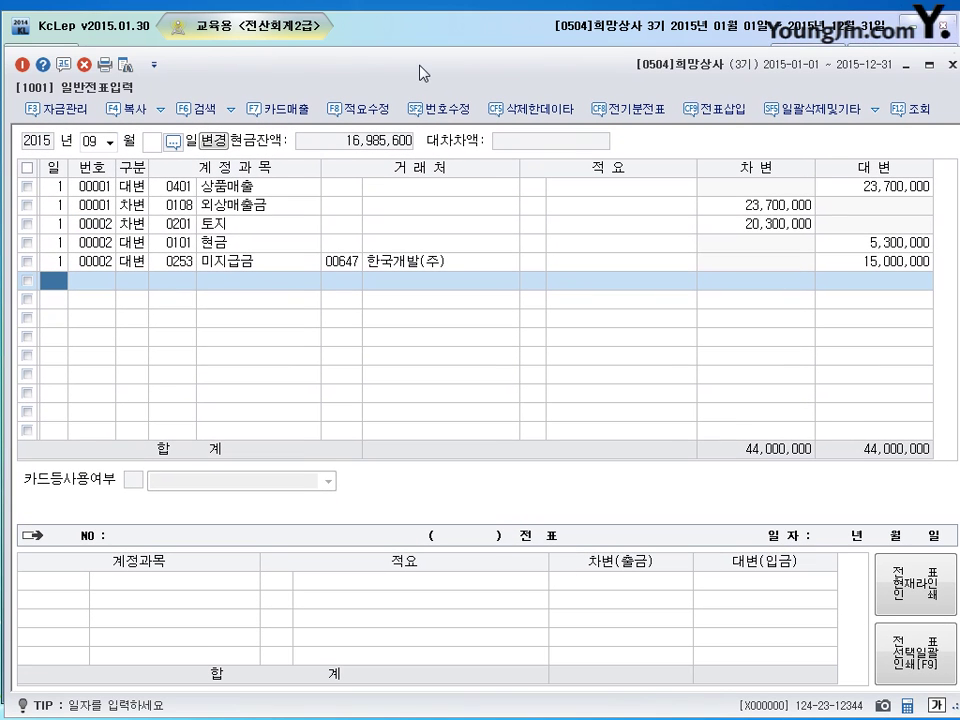
click(154, 65)
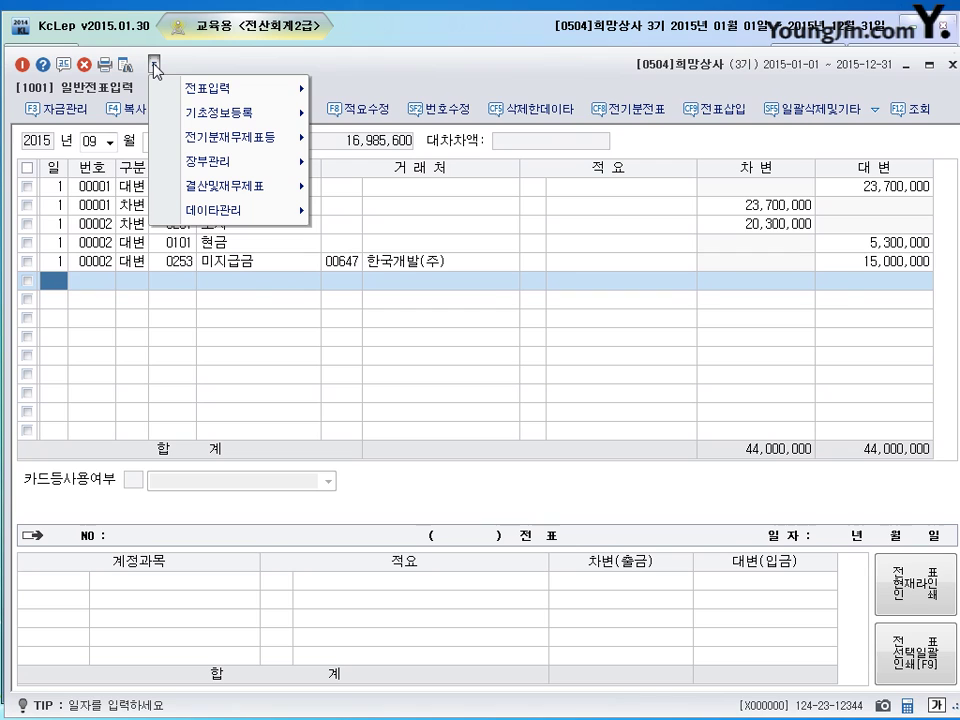
mouse_move(156, 70)
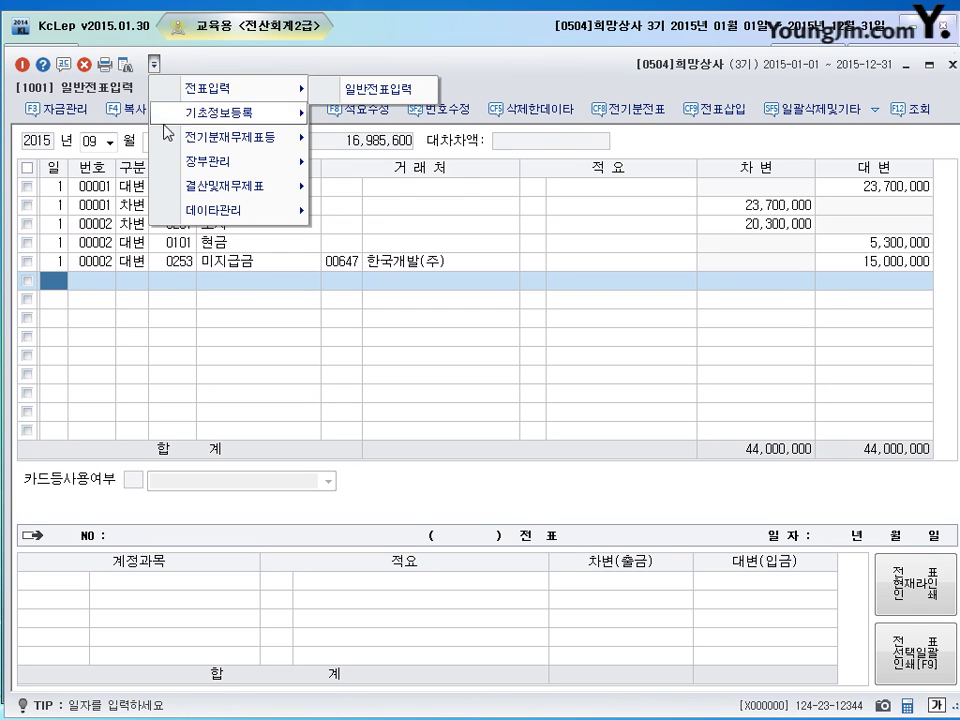
mouse_move(190, 166)
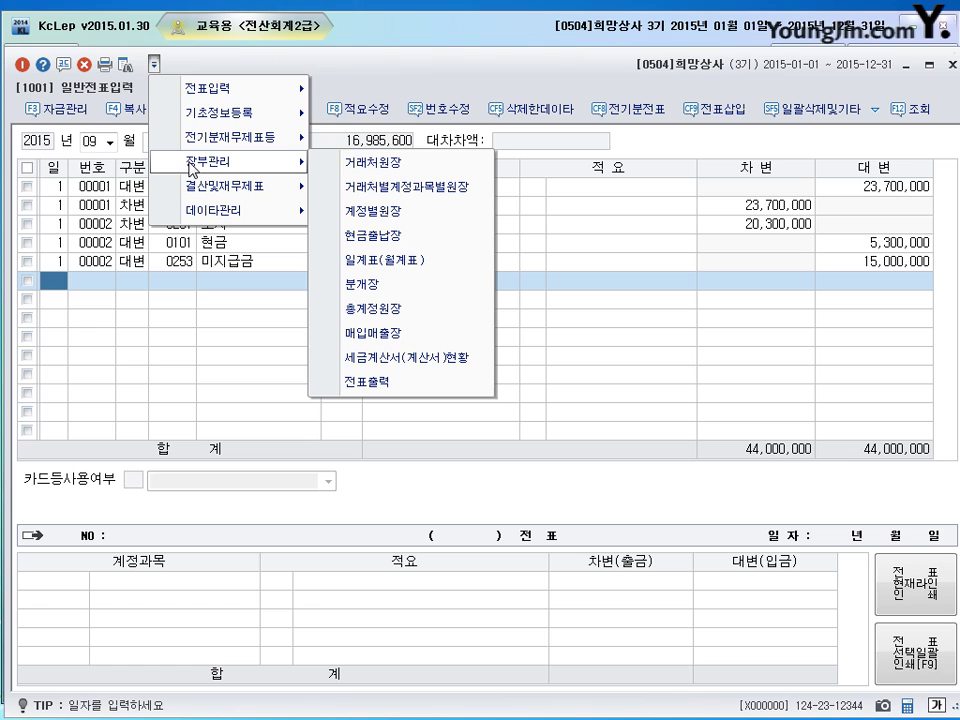
click(407, 168)
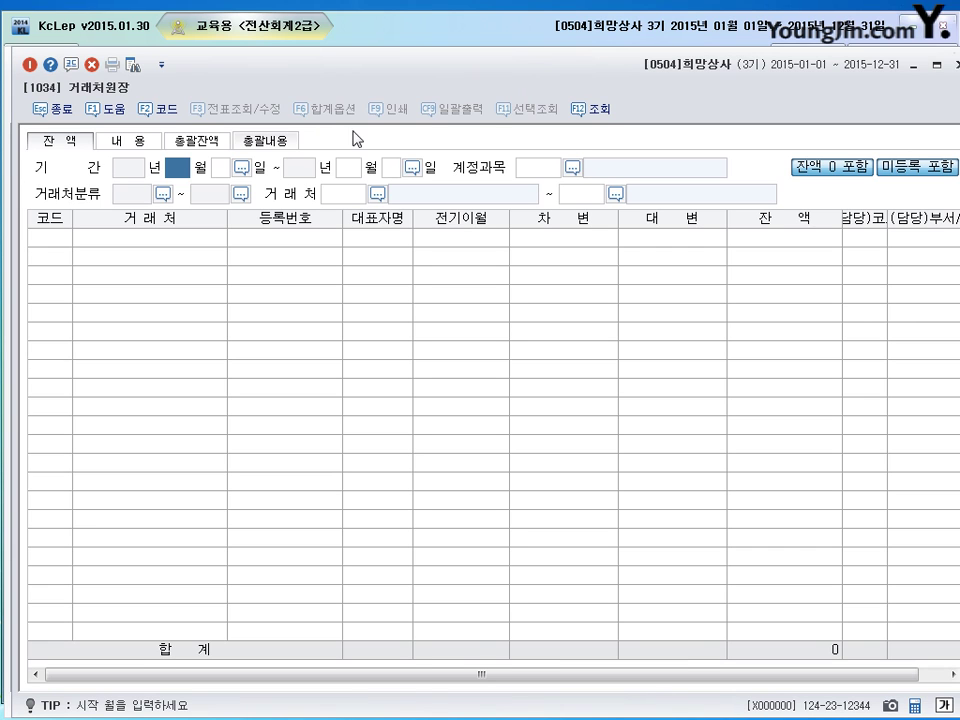
Step: Set the ledger period to 2015/8/31–8/31 and the account to 0251 외상매입금
click(108, 144)
click(71, 142)
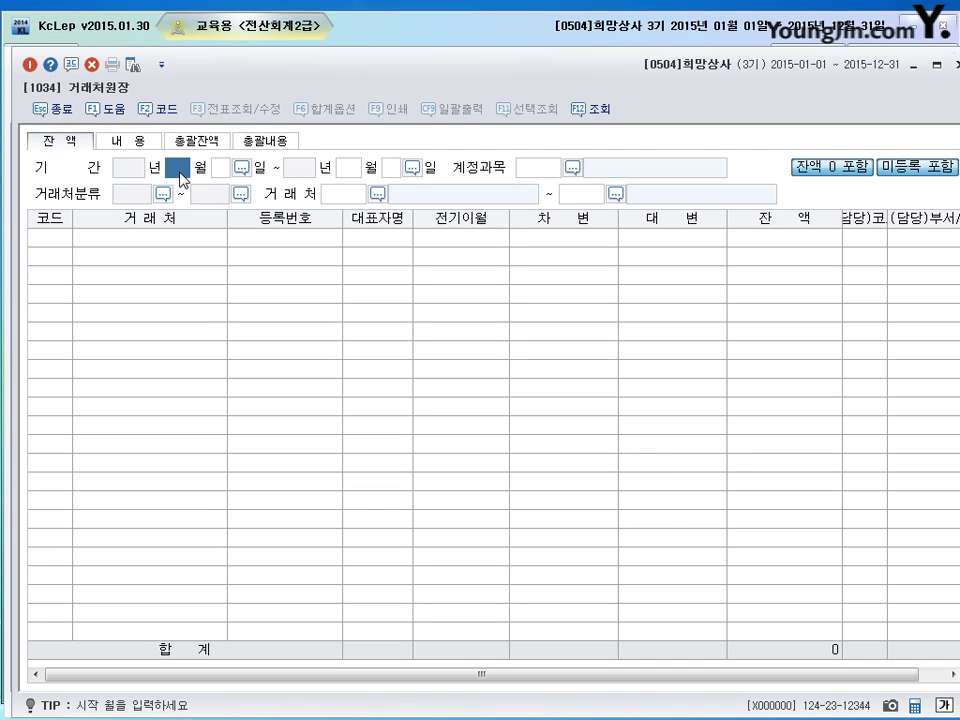
text(8)
key(Return)
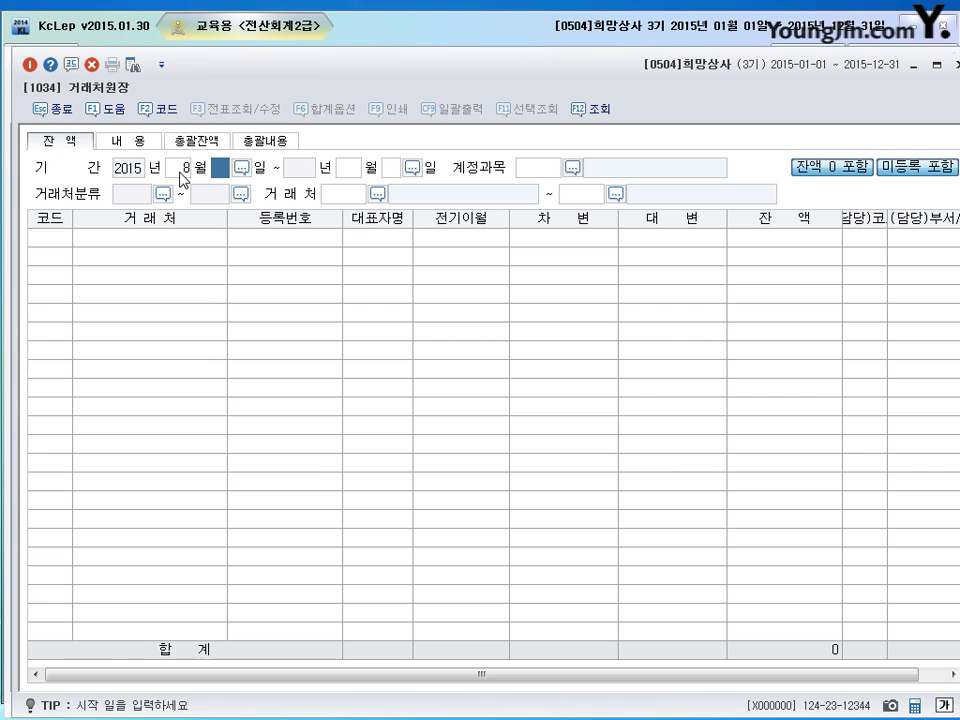
text(31)
key(Return)
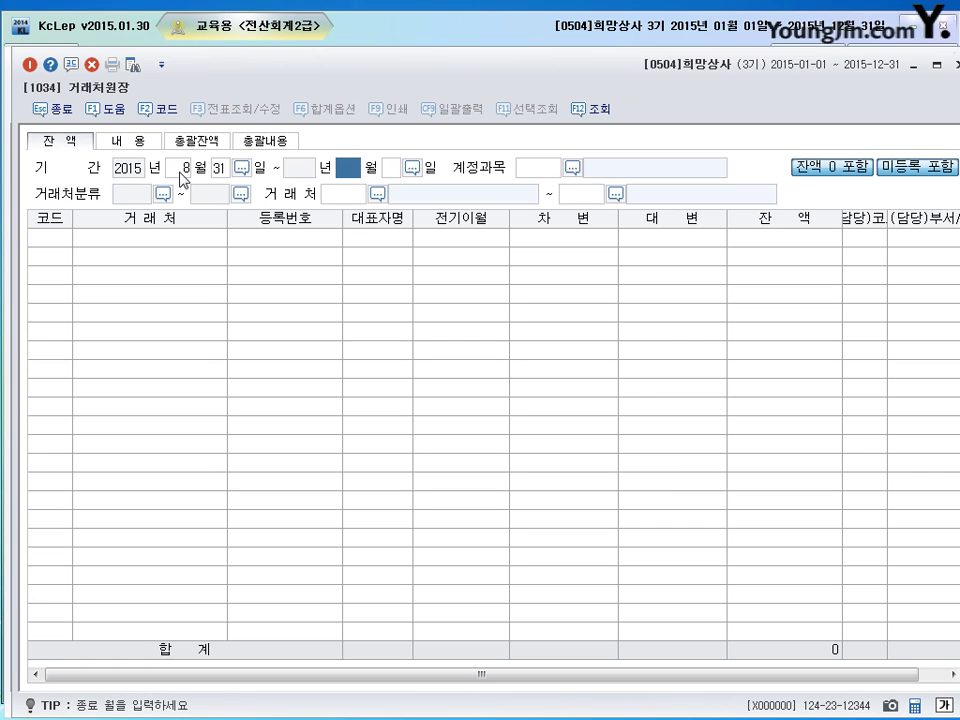
text(8)
key(Return)
text(31)
key(Return)
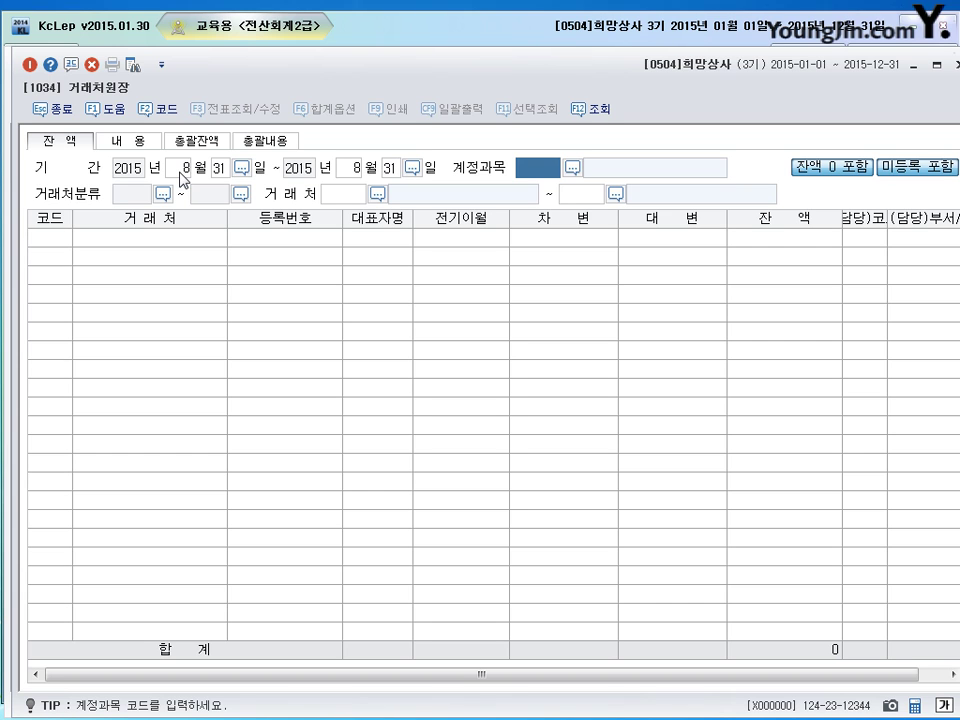
text(251)
key(Return)
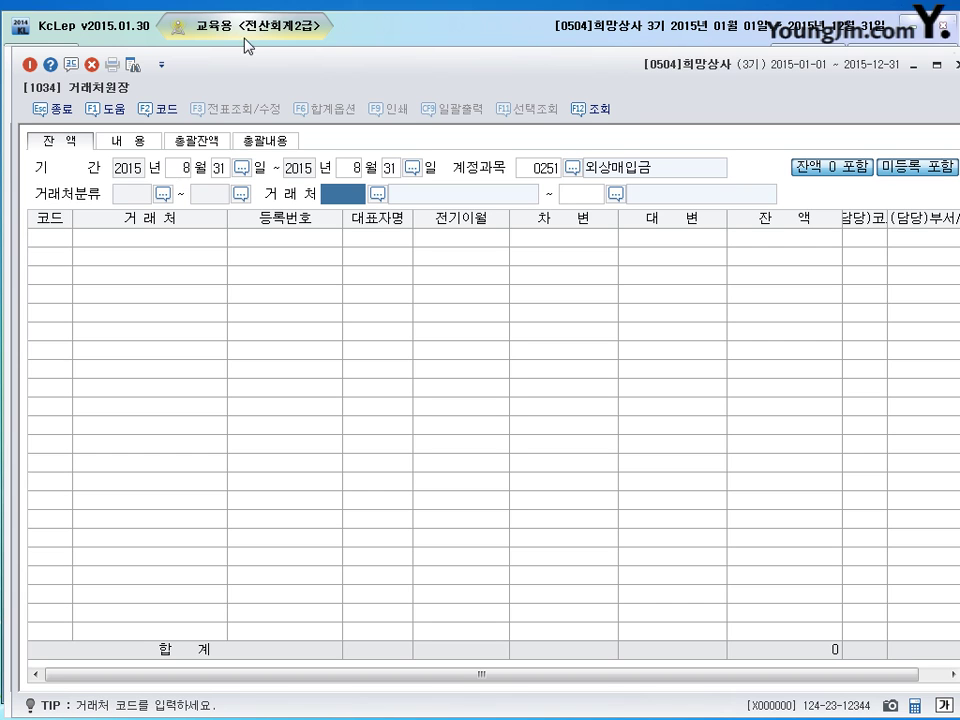
Step: Query vendor 00108 태평상사, confirm its 2,000,000 balance, and close the ledger
click(573, 166)
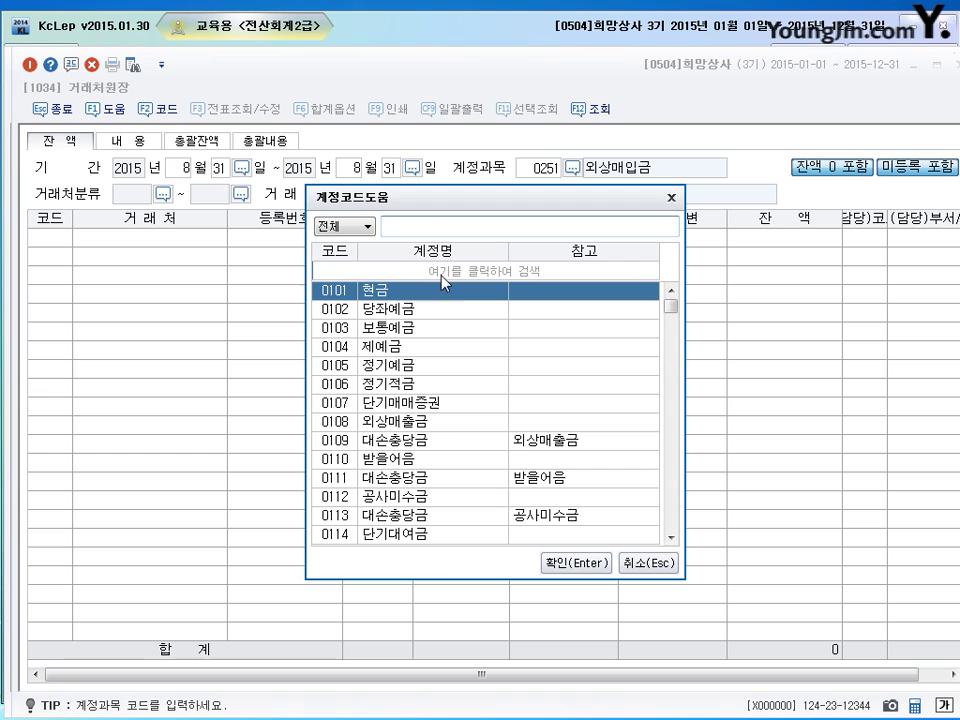
click(655, 563)
click(343, 194)
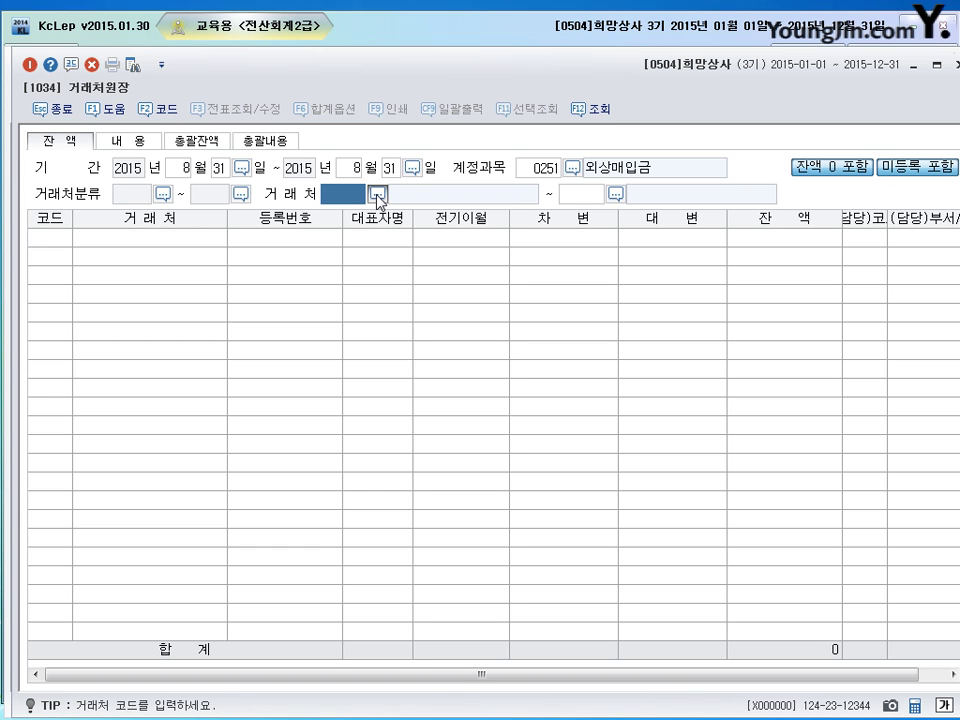
click(377, 194)
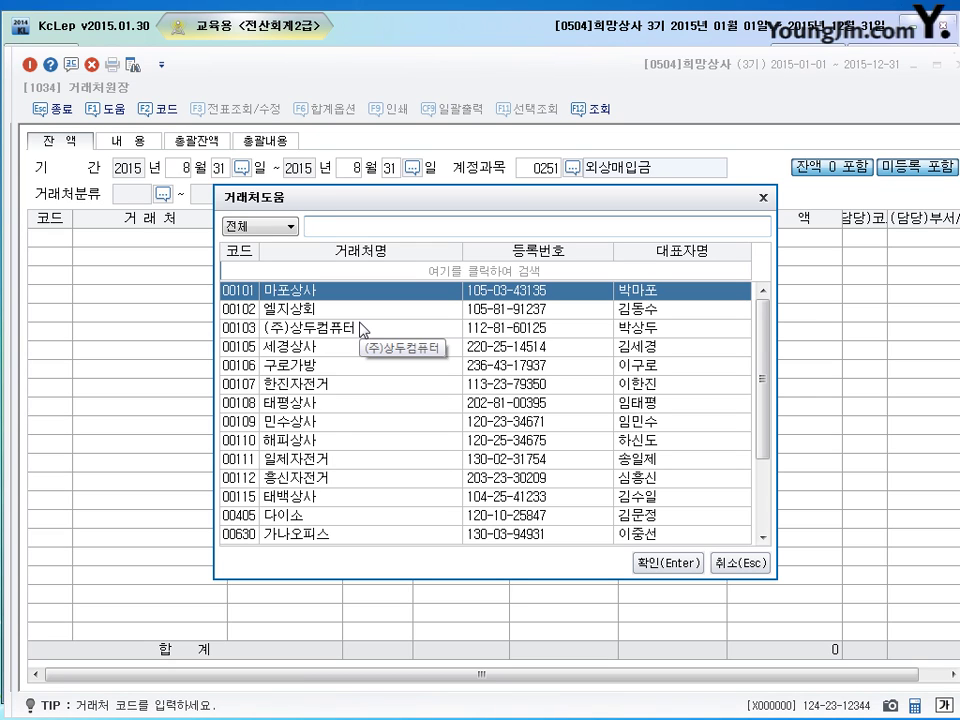
text(태)
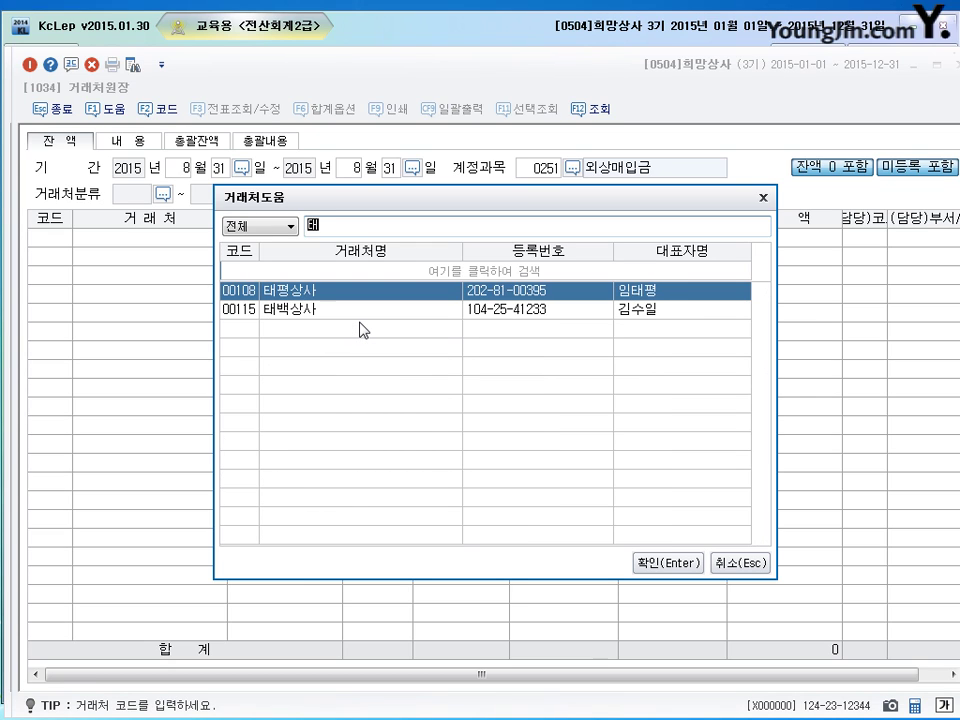
key(Return)
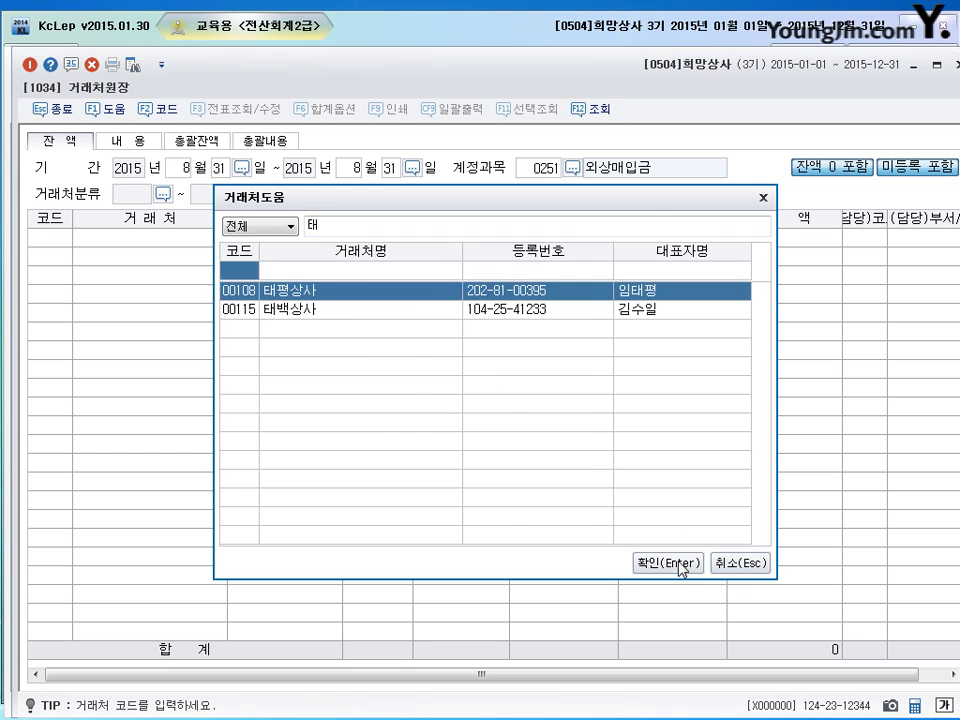
click(681, 564)
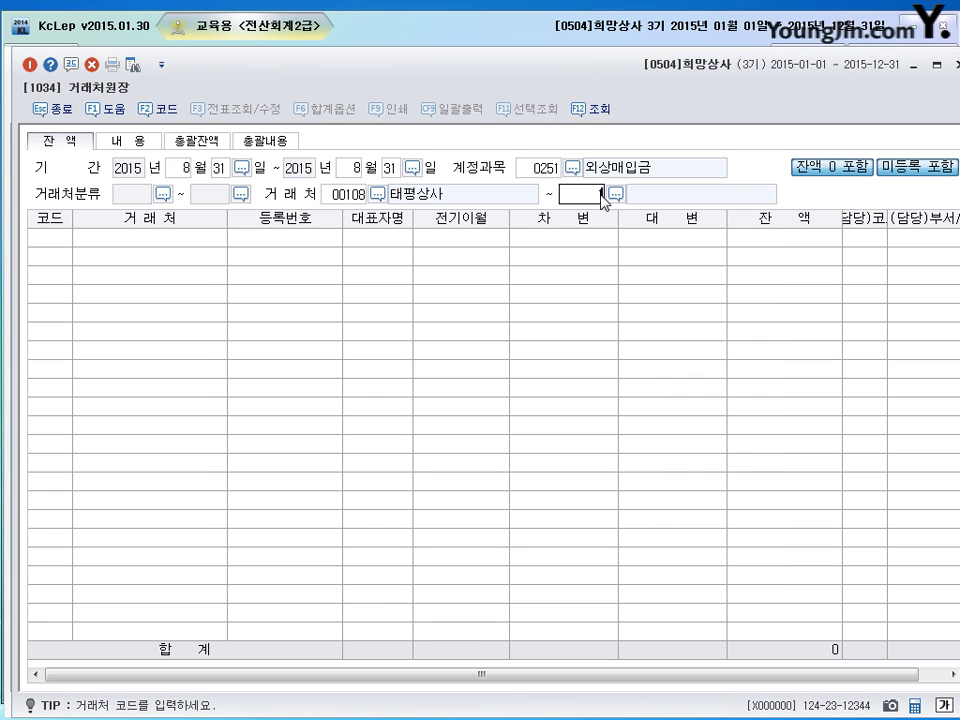
text(108)
key(Return)
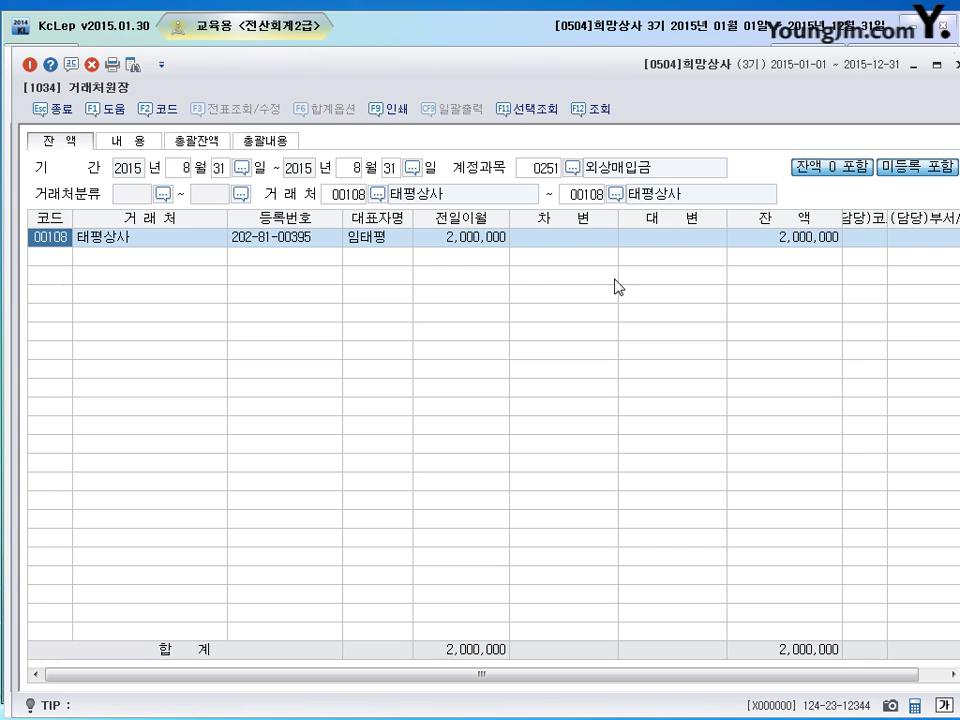
click(733, 243)
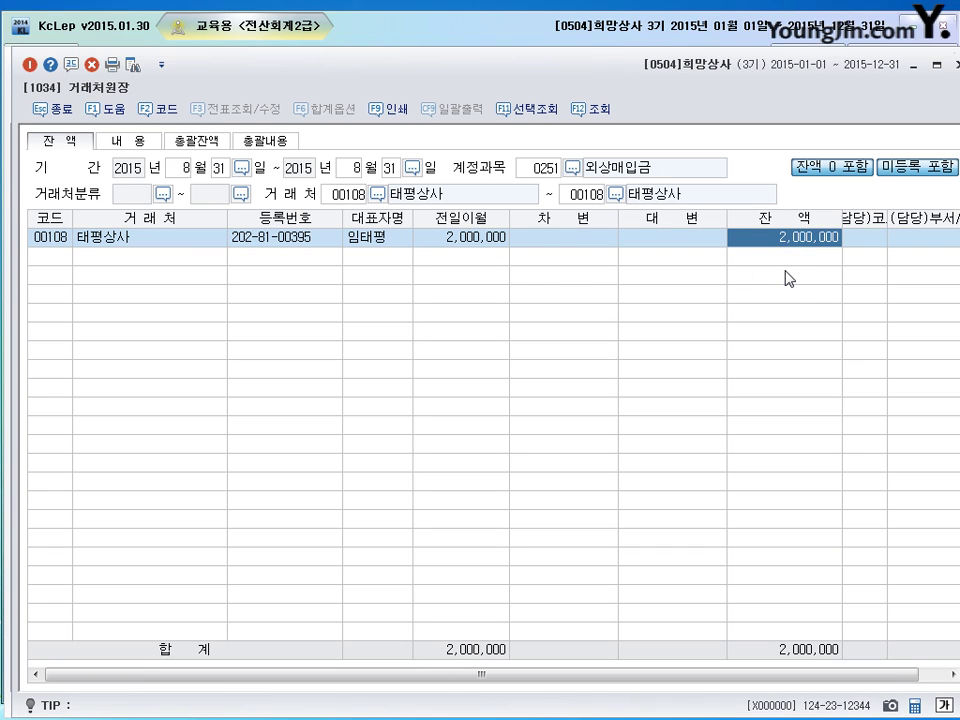
click(953, 64)
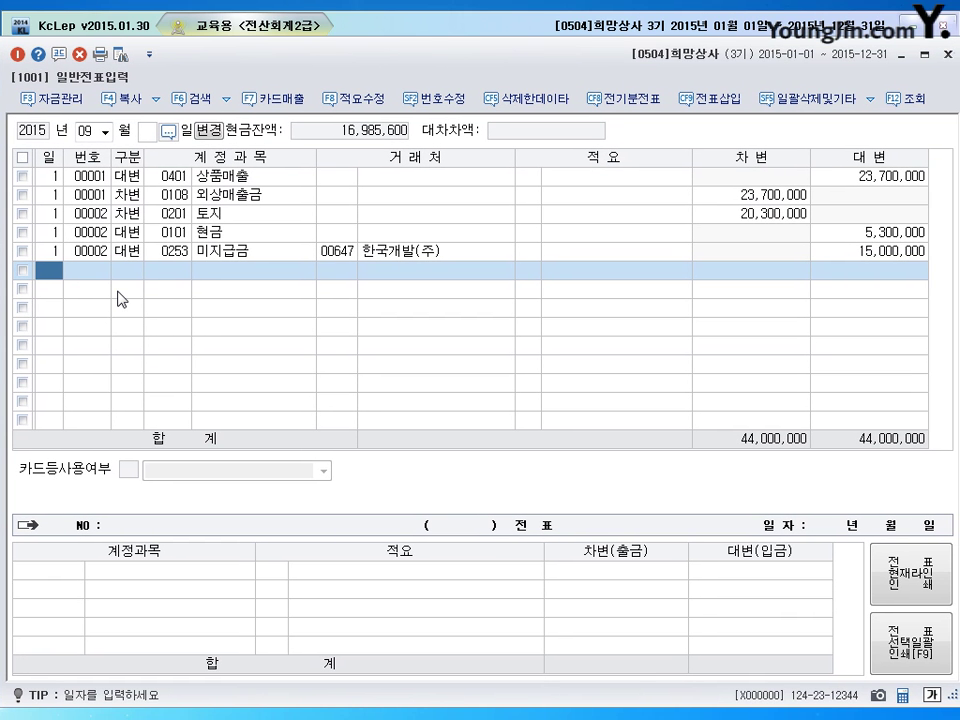
Step: On the 21st, debit 0251 외상매입금 2,000,000 for vendor 태평상사
text(21)
key(Return)
text(3)
key(Return)
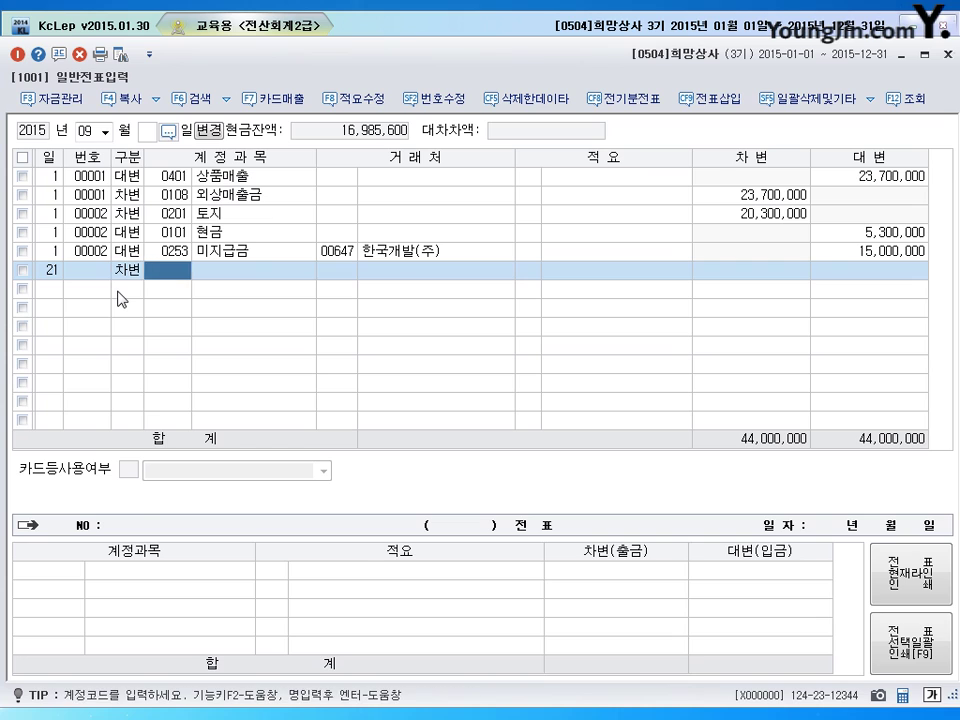
text(251)
key(Return)
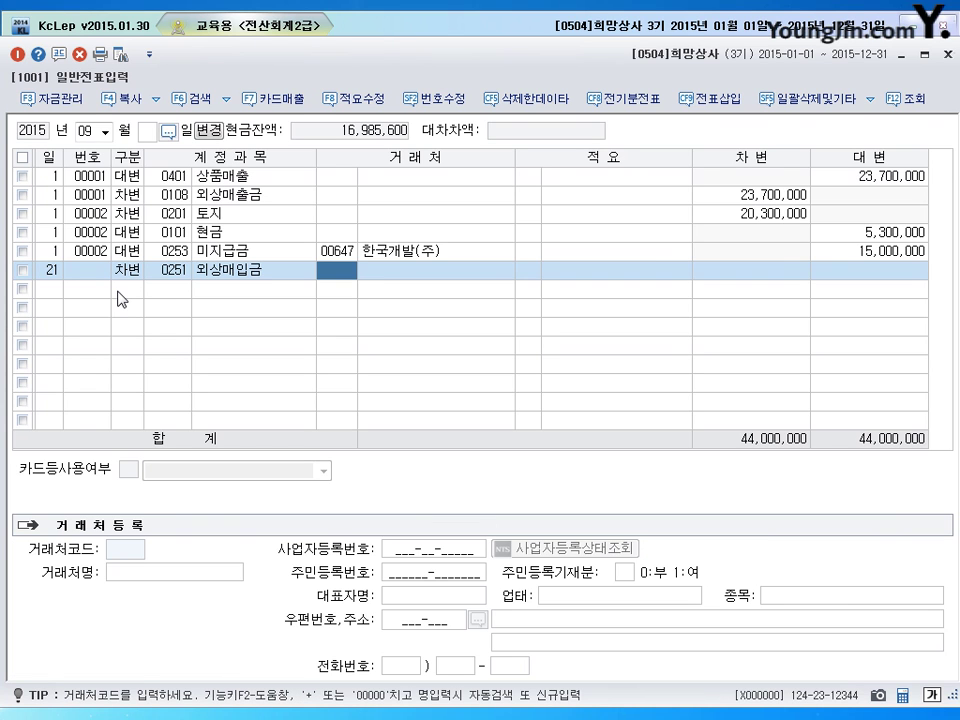
text(대)
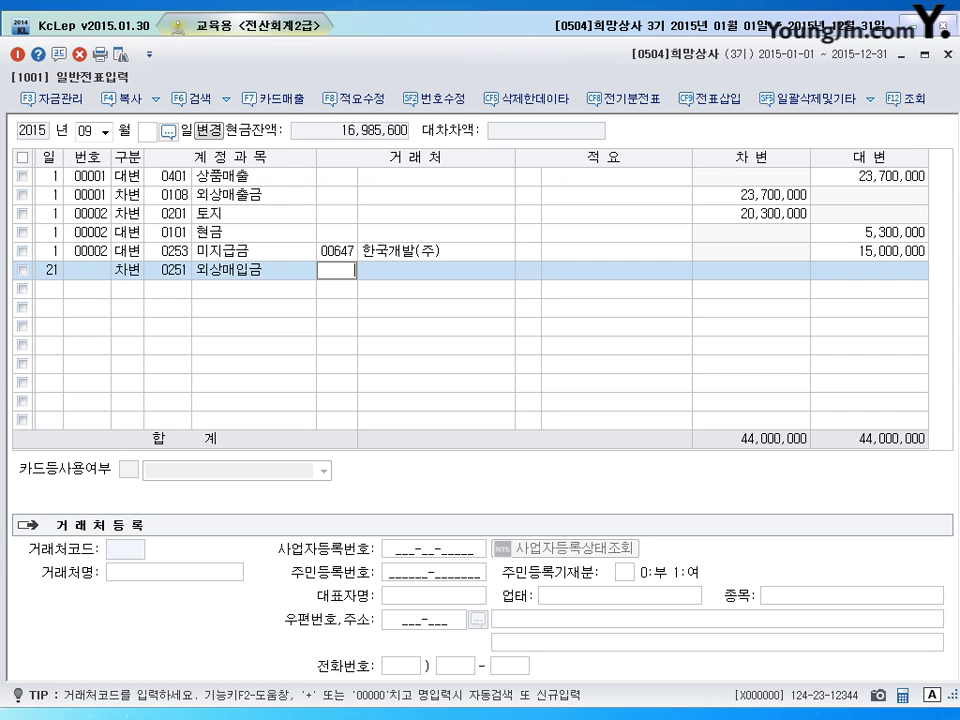
text(태파)
key(Return)
key(Return)
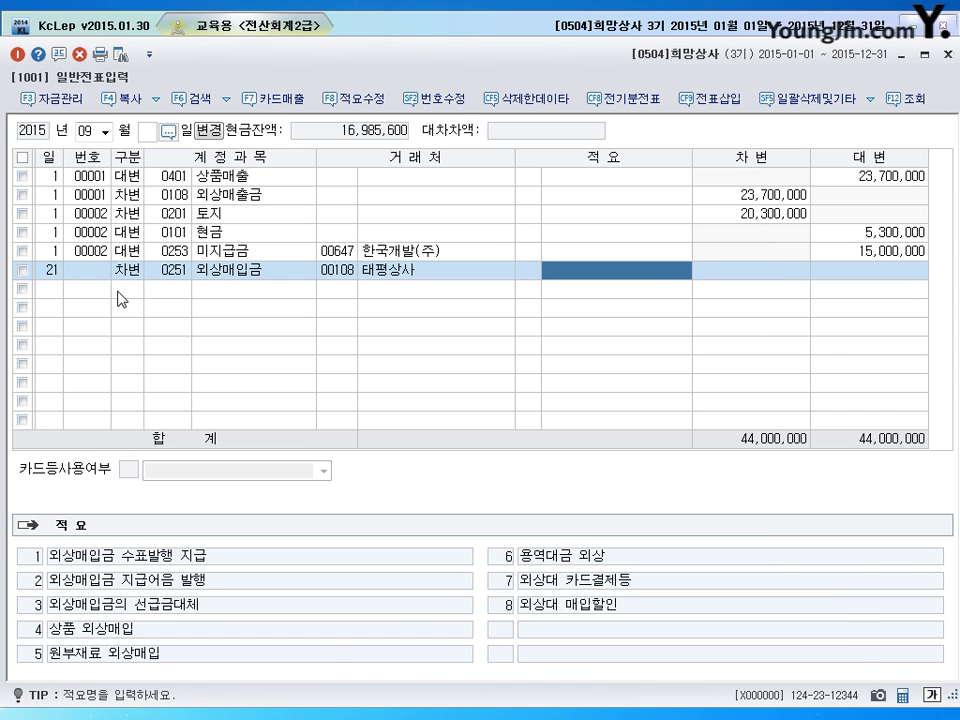
key(Return)
text(2000000)
key(Return)
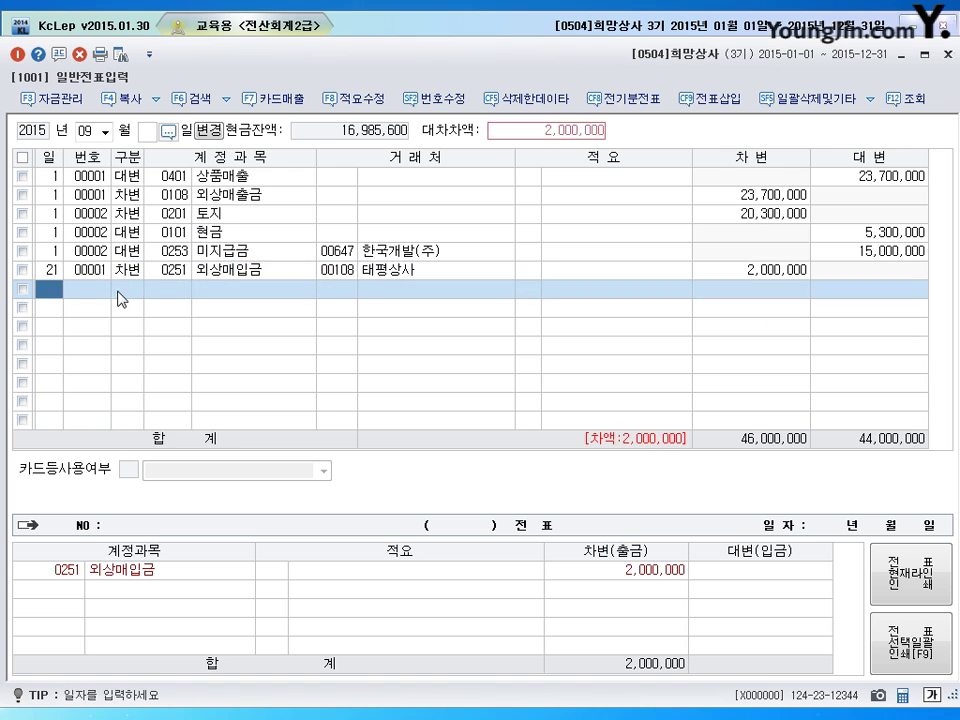
Step: Credit 0103 보통예금 to balance the payment and begin a new row dated the 30th
key(Return)
text(2103)
key(Return)
key(Return)
key(Return)
key(Return)
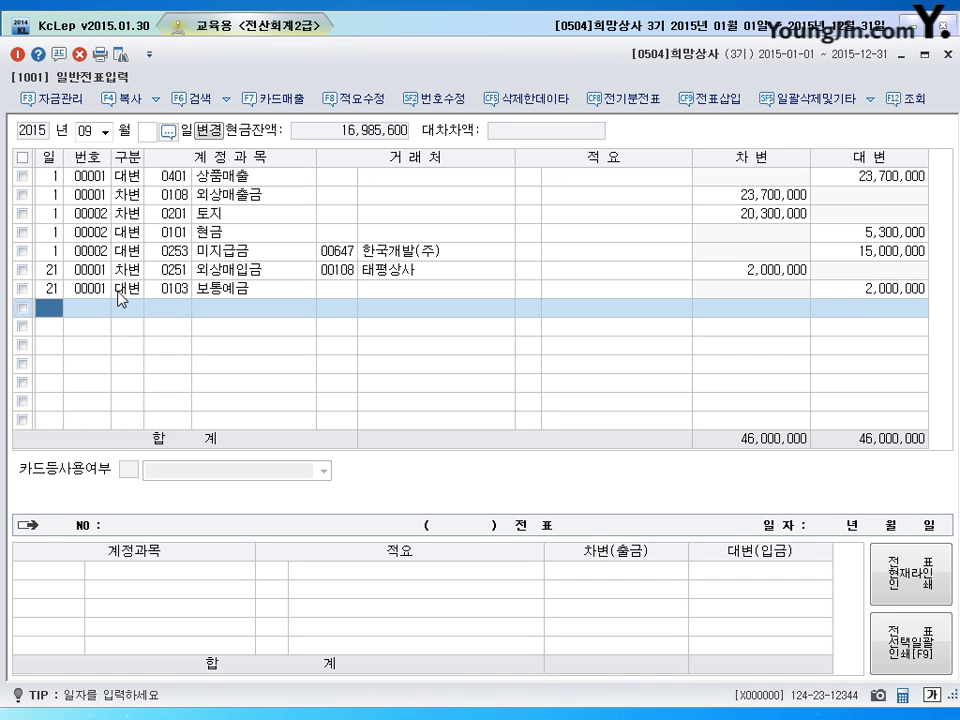
text(30)
key(Return)
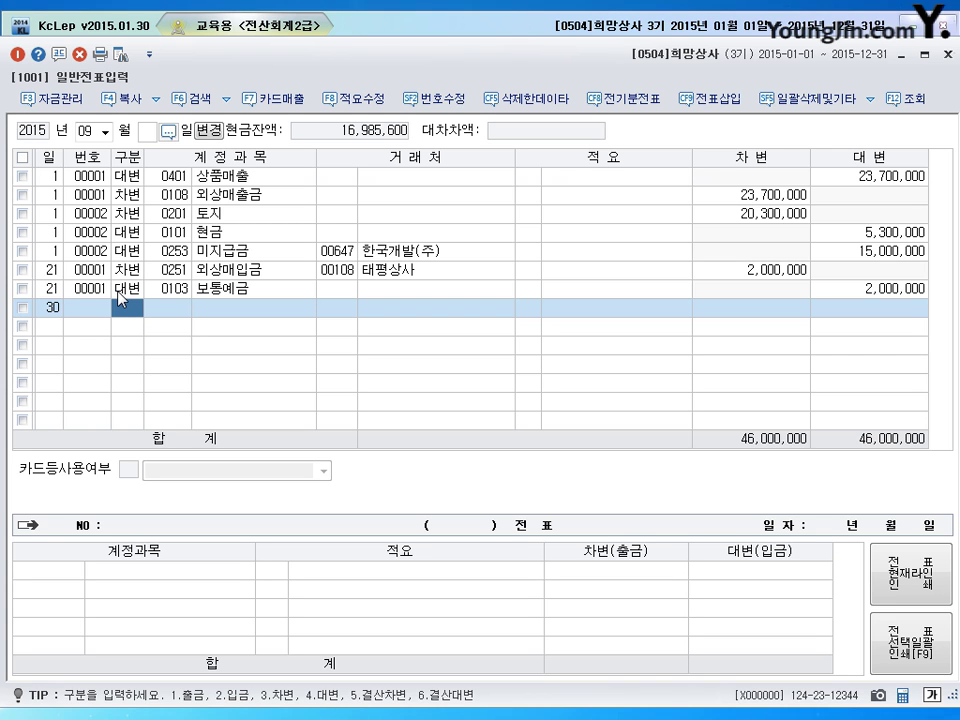
Step: Record a Sep 30 cash payment of 1,500,000 for 임차료 (0819)
text(1)
key(Return)
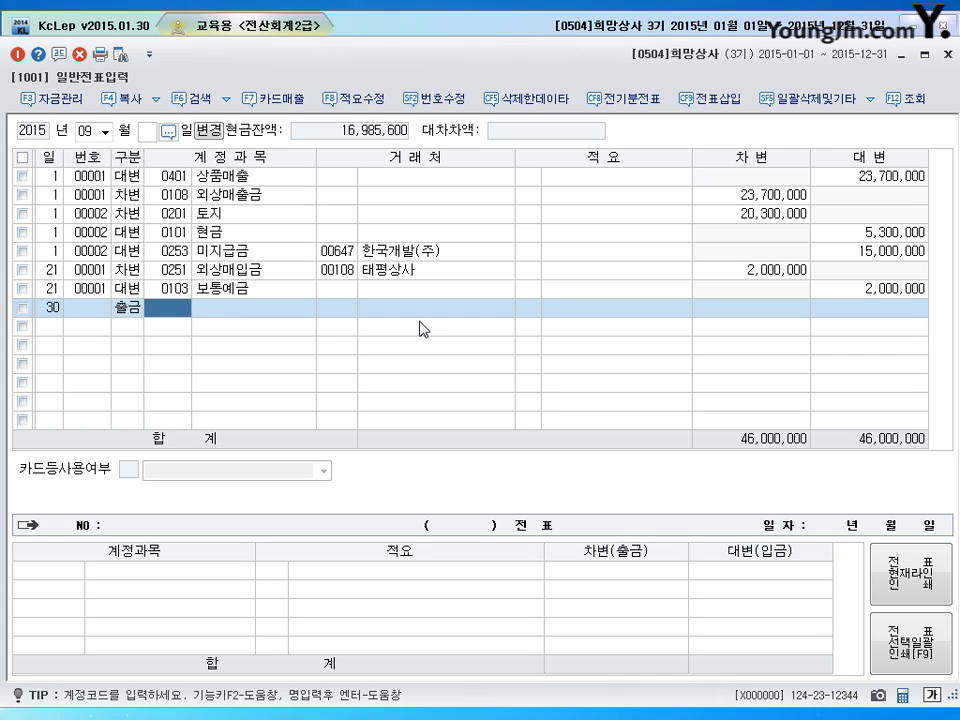
text(819)
key(Return)
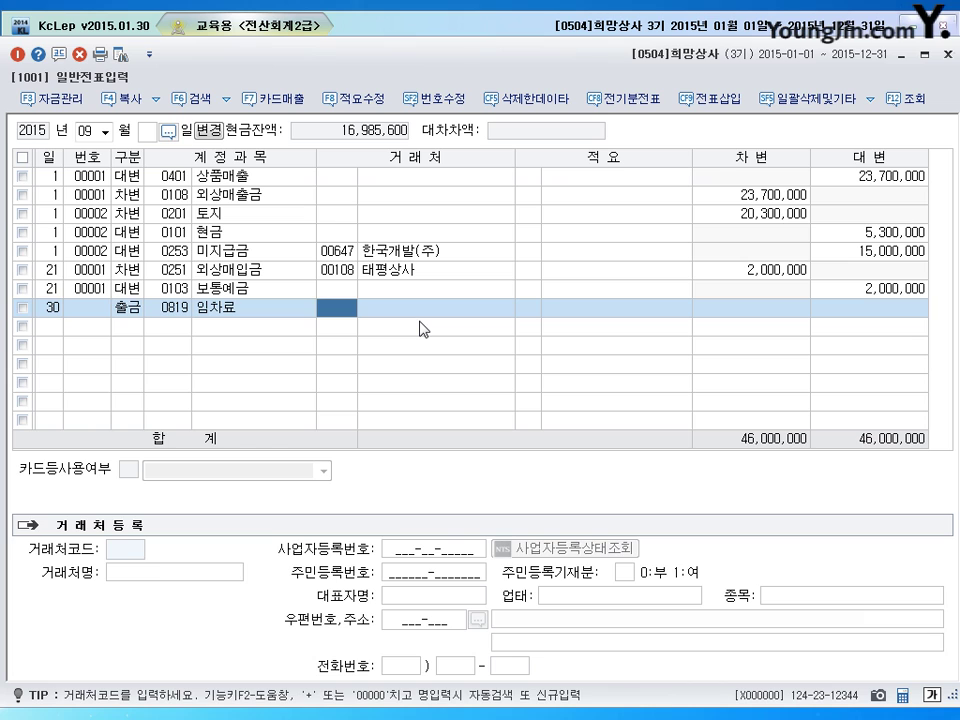
key(Return)
key(Return)
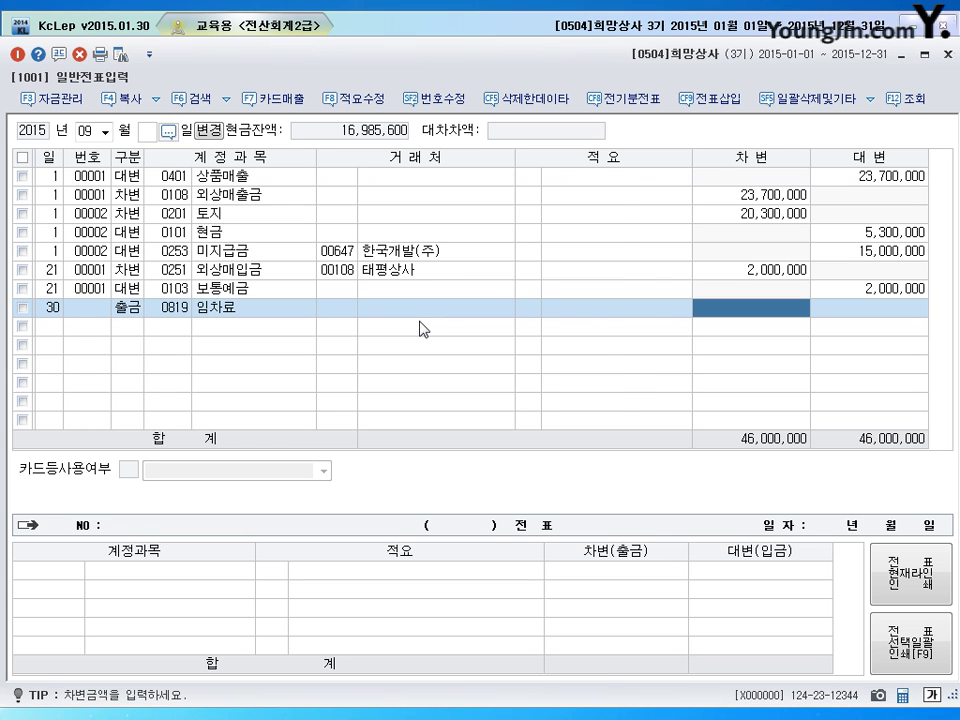
text(1500000)
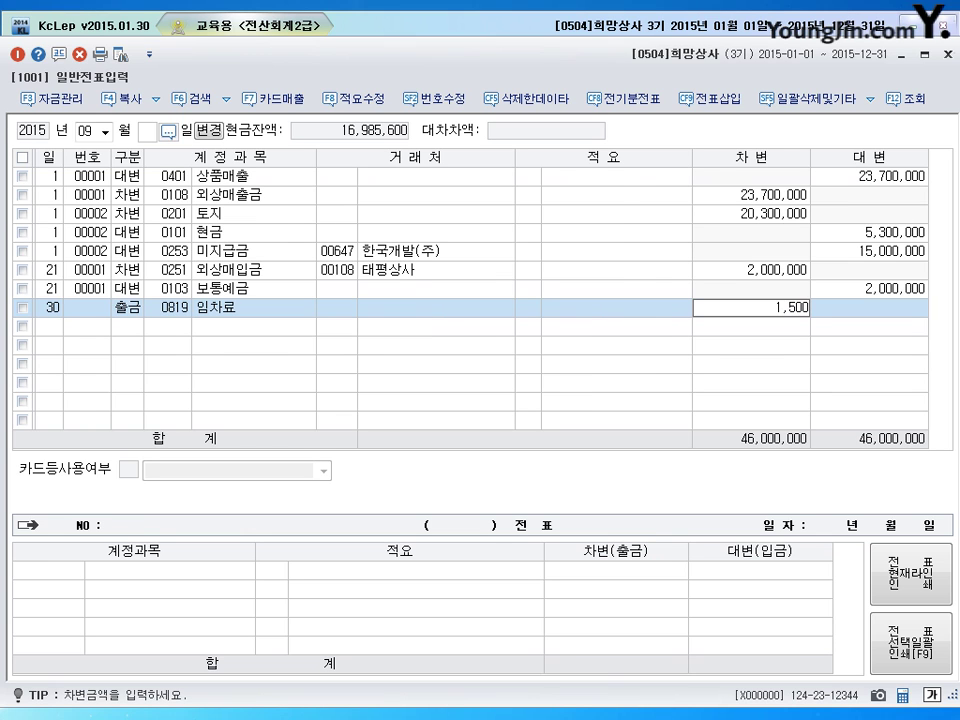
key(Return)
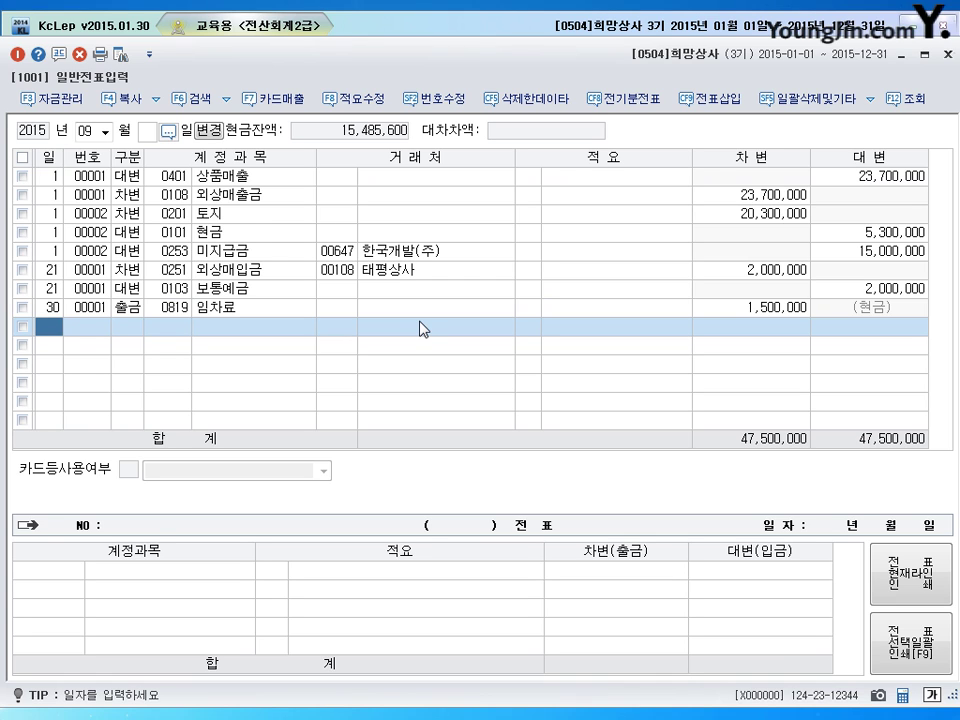
Step: Change the voucher work month to October (10)
key(Escape)
text(10)
key(Return)
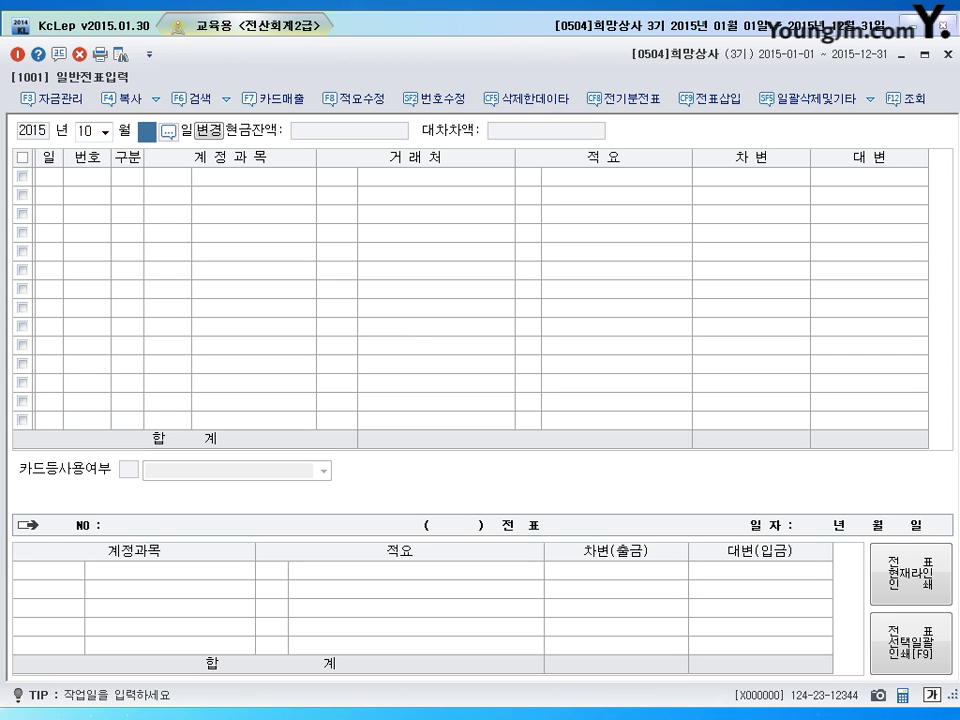
Step: Load October vouchers, check the Oct 3 가지급금 500,000 advance, and start an Oct 8 debit line
key(Return)
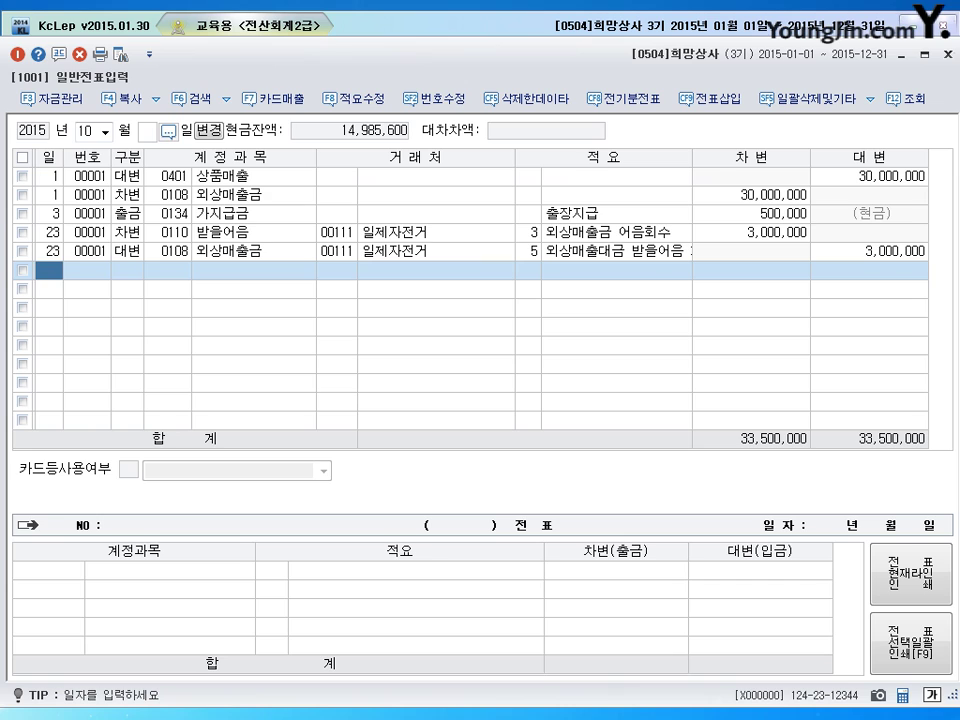
text(8)
key(Return)
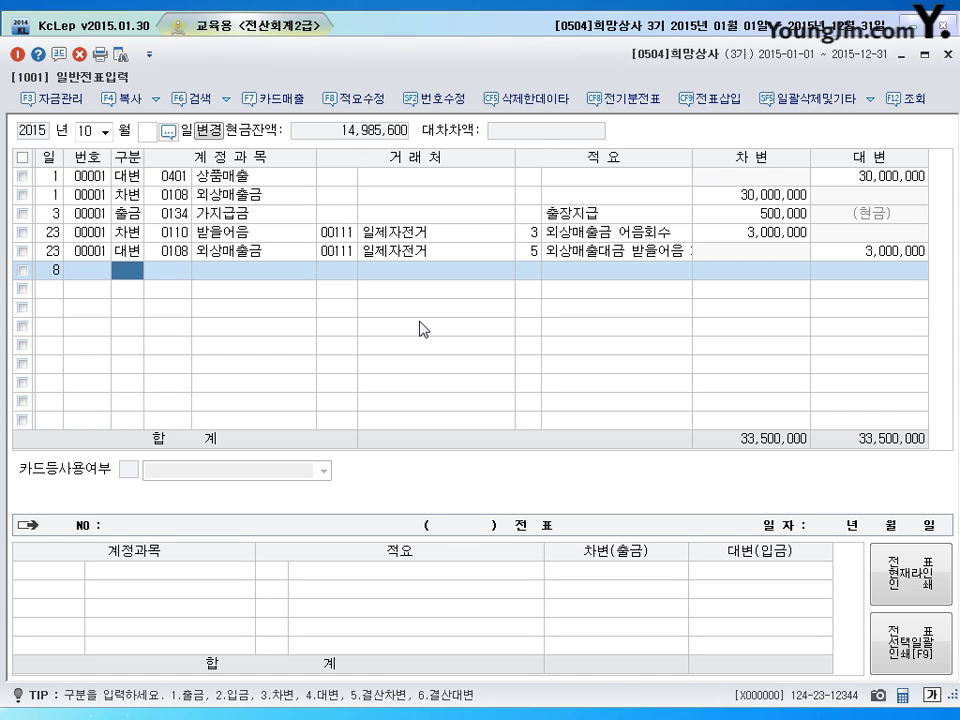
click(150, 213)
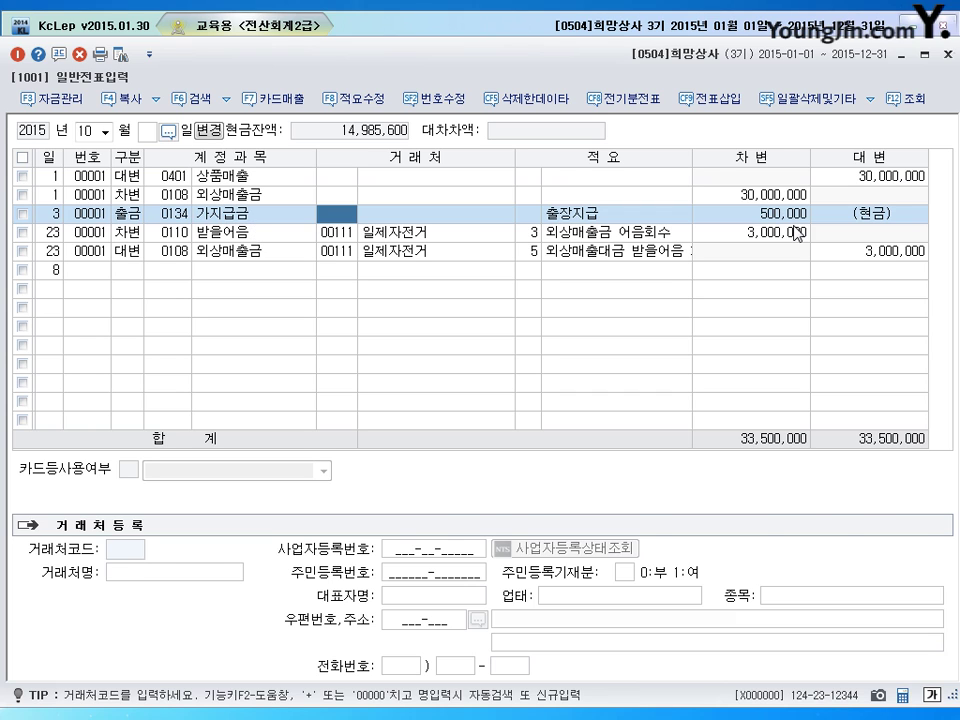
key(Return)
key(Return)
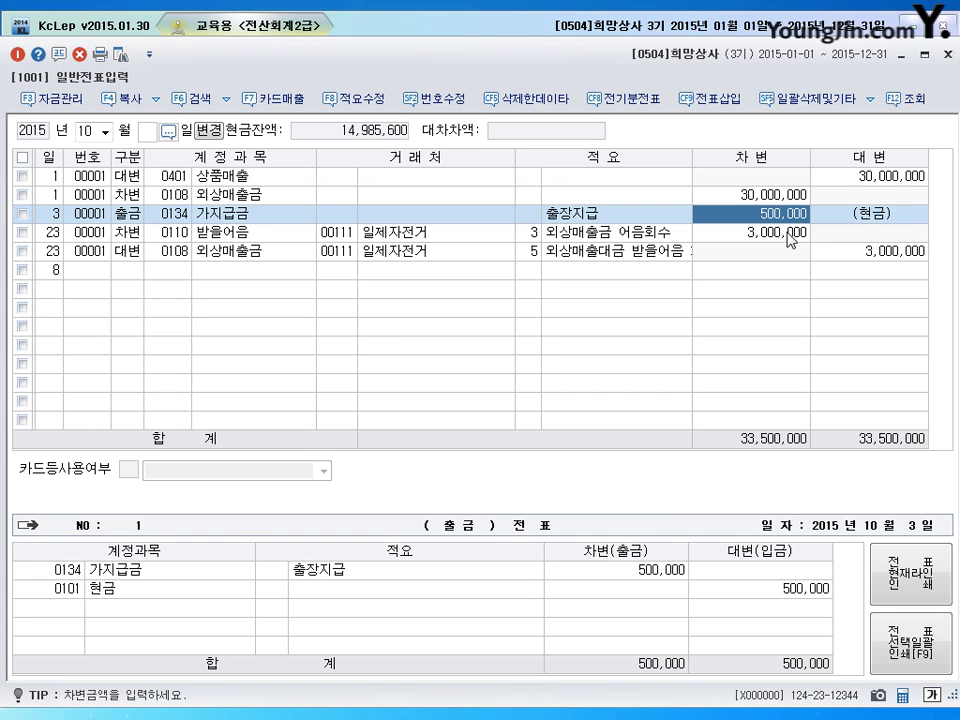
click(135, 278)
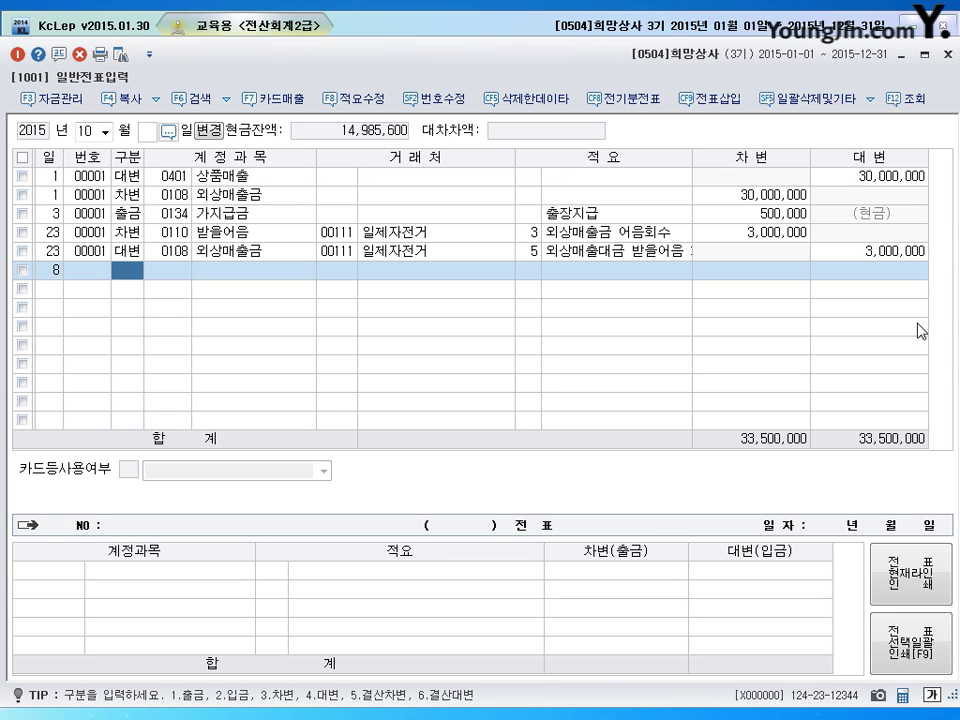
key(3)
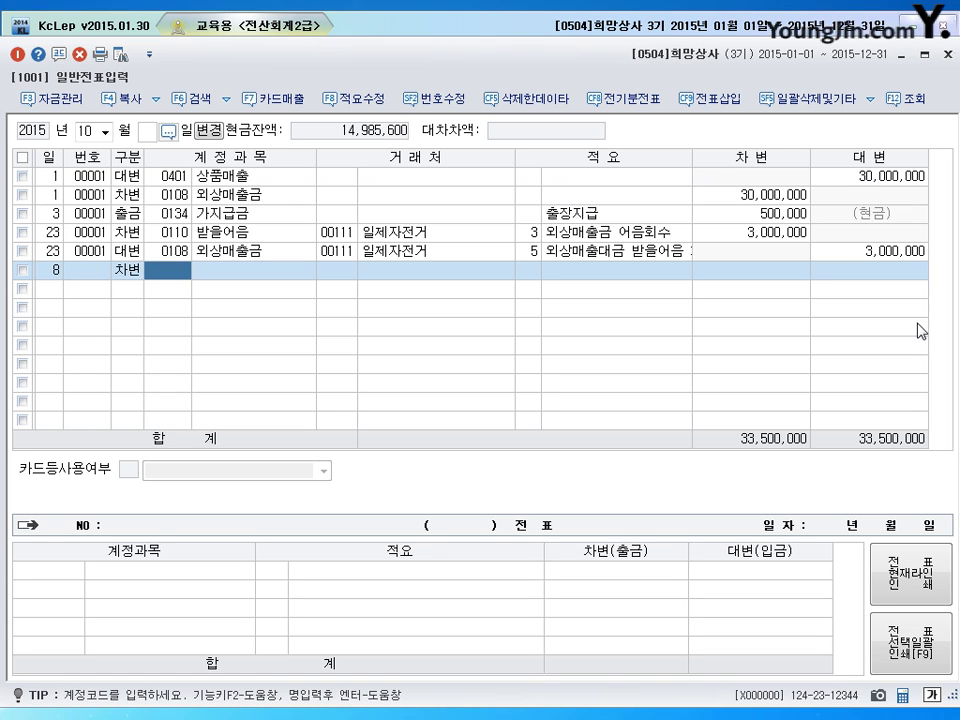
Step: Debit 여비교통비 (0812) 490,000 and 현금 (0101) 10,000 on October 8
text(0812)
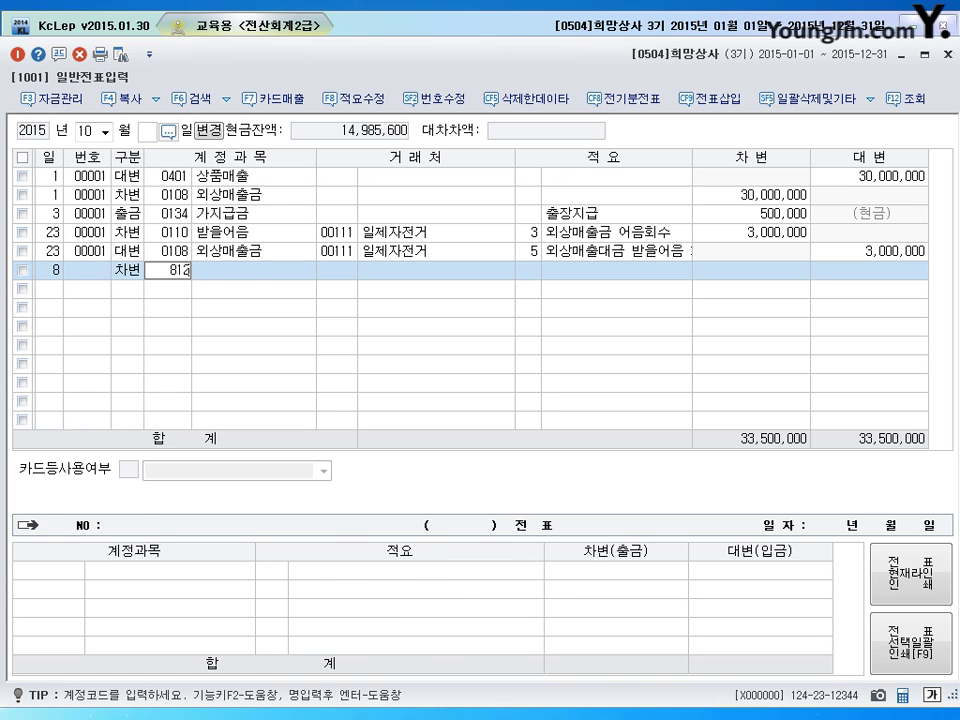
key(Return)
key(Return)
key(Return)
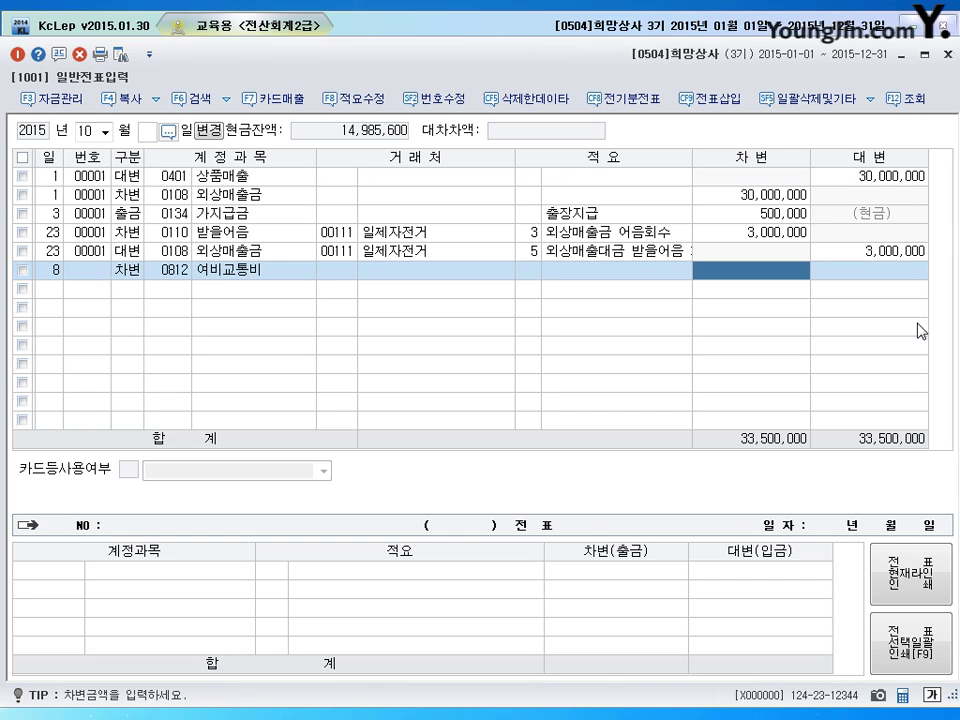
text(4900000)
key(Return)
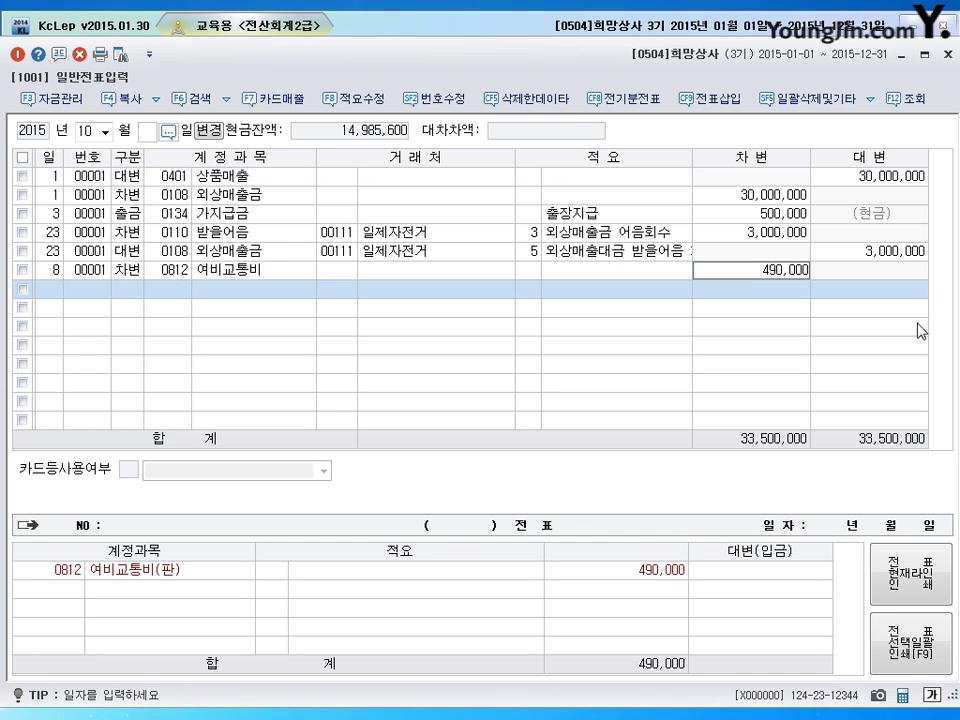
text(3)
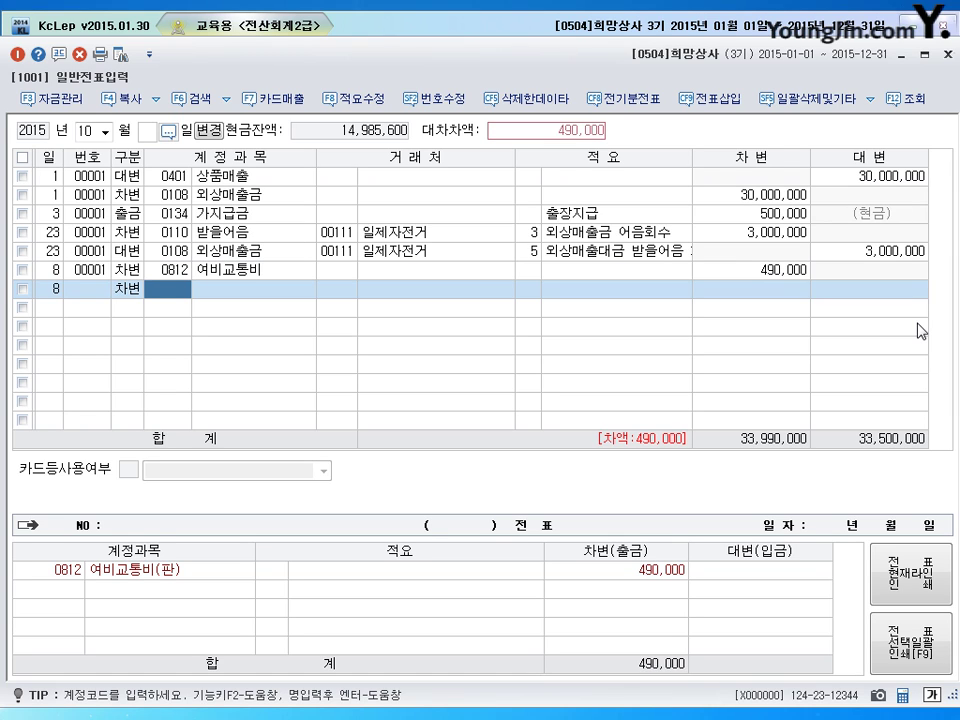
text(101)
key(Return)
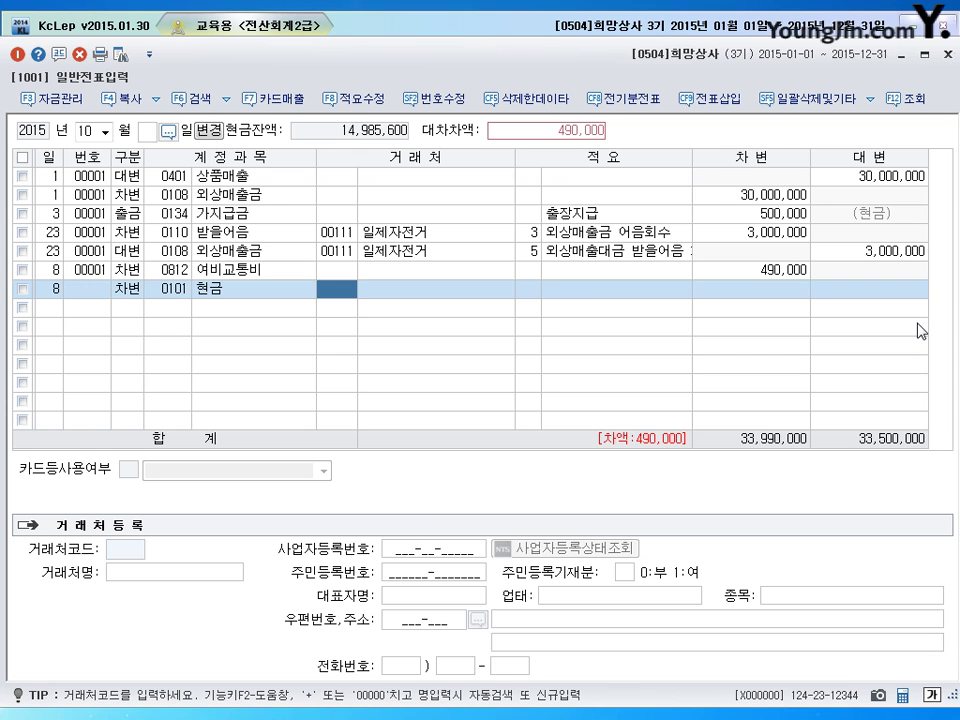
key(Return)
key(Return)
key(Return)
text(100000)
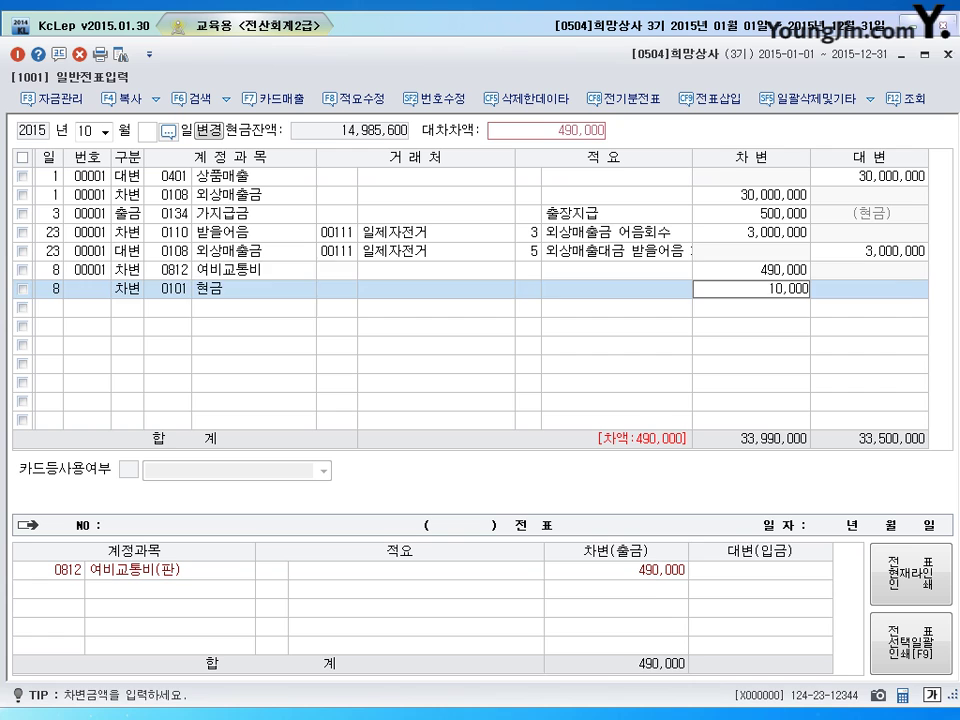
key(Return)
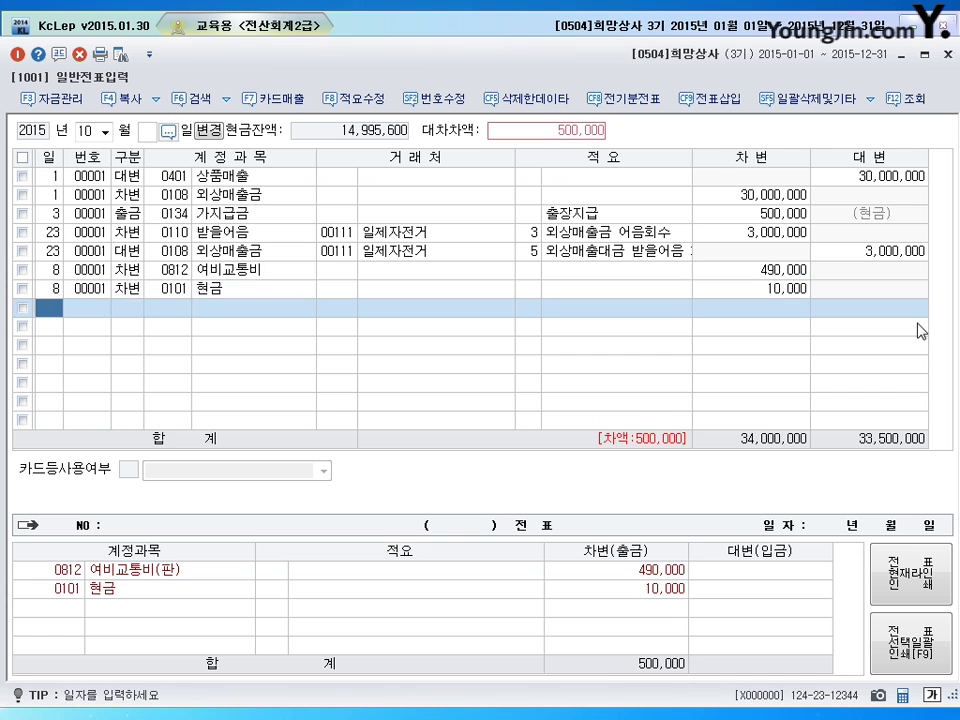
Step: Credit 가지급금 (0134) 500,000 to balance the Oct 8 voucher, then date a new line the 15th
key(Return)
text(4)
key(Return)
text(134)
key(Return)
key(Return)
key(Return)
key(Return)
key(Return)
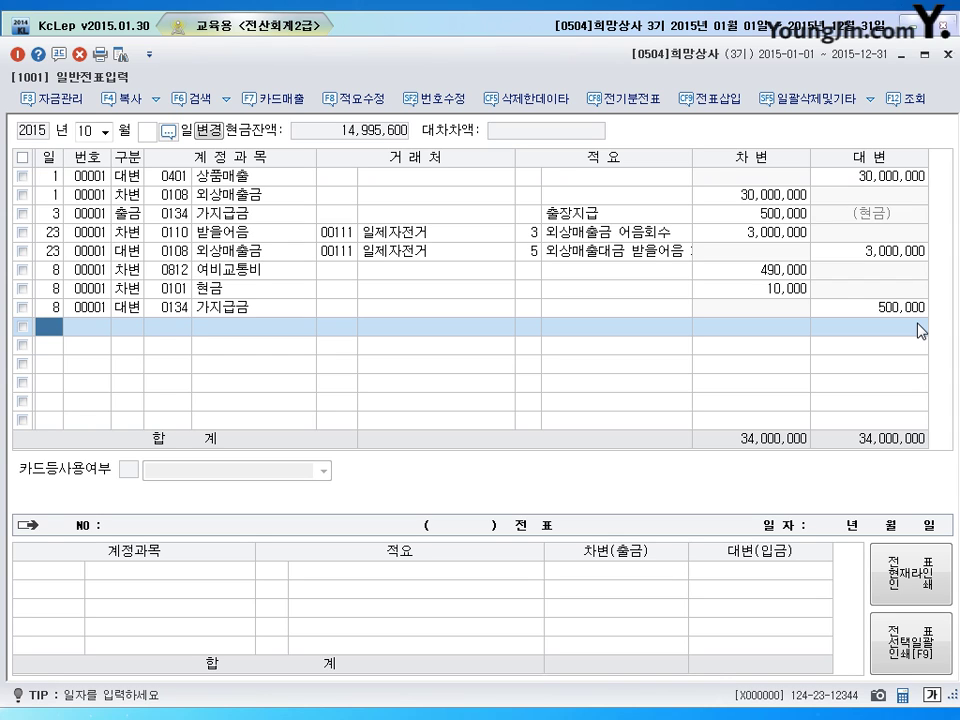
text(15)
key(Return)
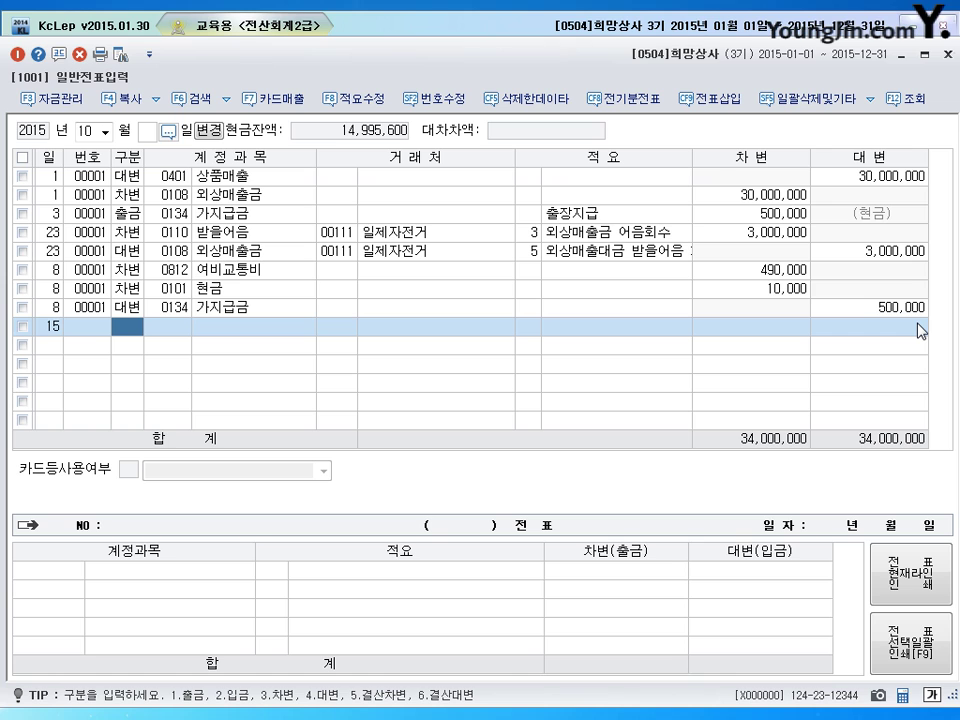
Step: Debit 현금 (0101) 5,000,000 on October 15
text(3)
key(Return)
text(101)
key(Return)
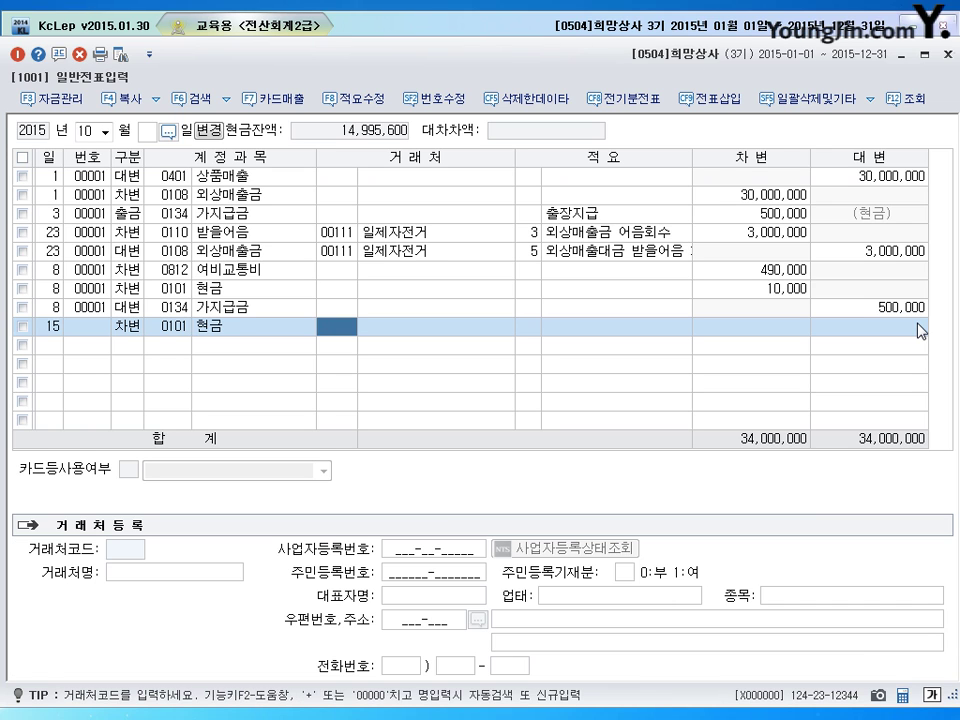
key(Return)
key(Return)
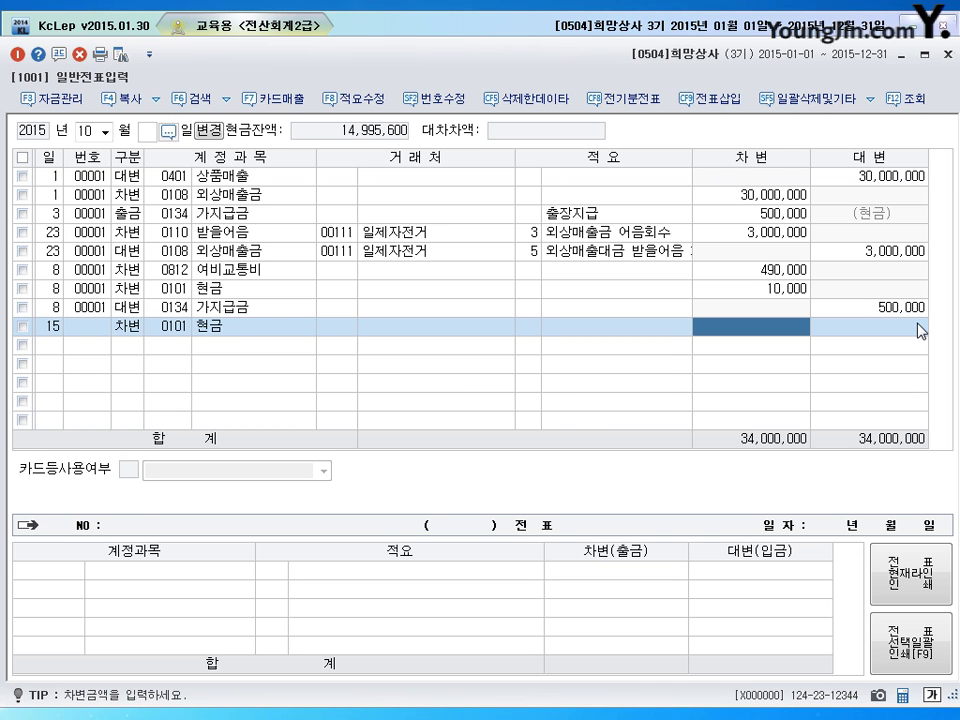
text(5000000)
key(Return)
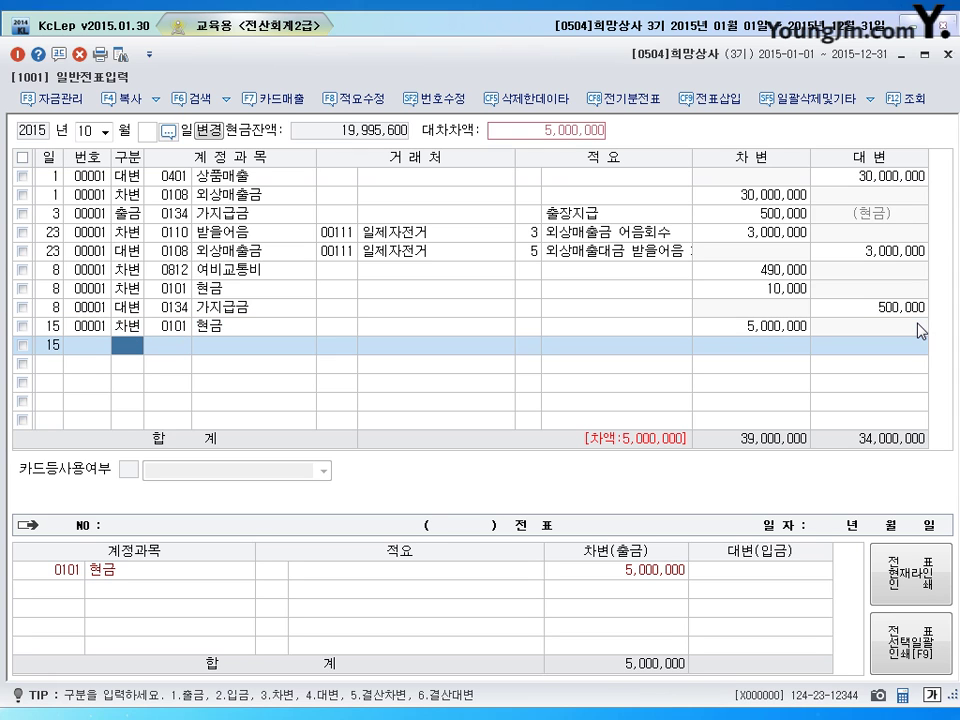
text(3)
Step: Add a 10,000,000 debit to 보통예금 (0103)
key(Return)
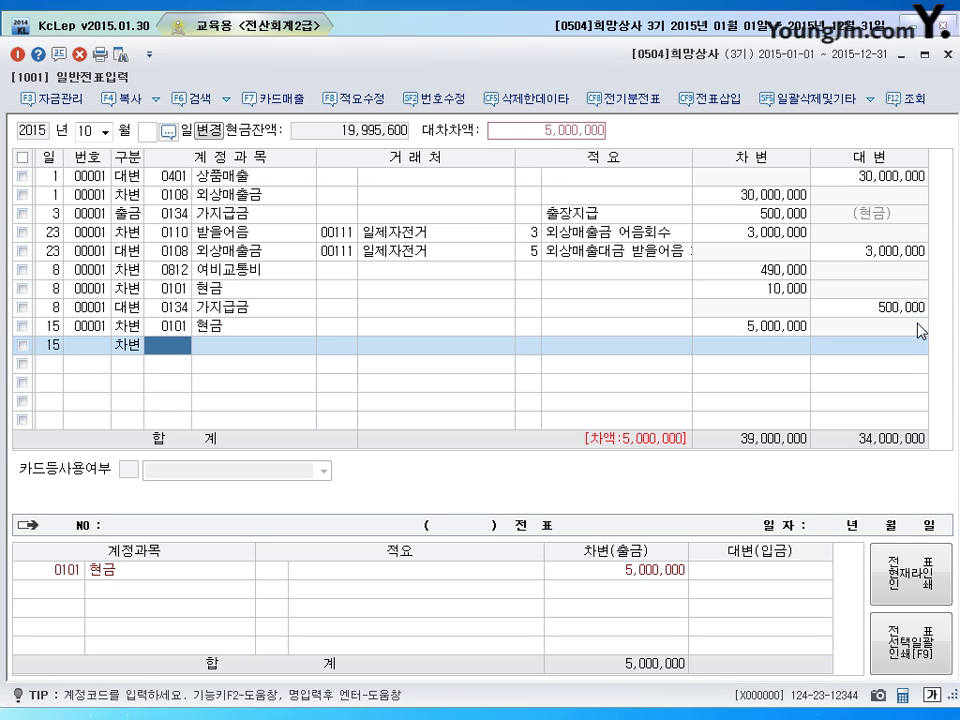
text(103)
key(Return)
key(Return)
key(Return)
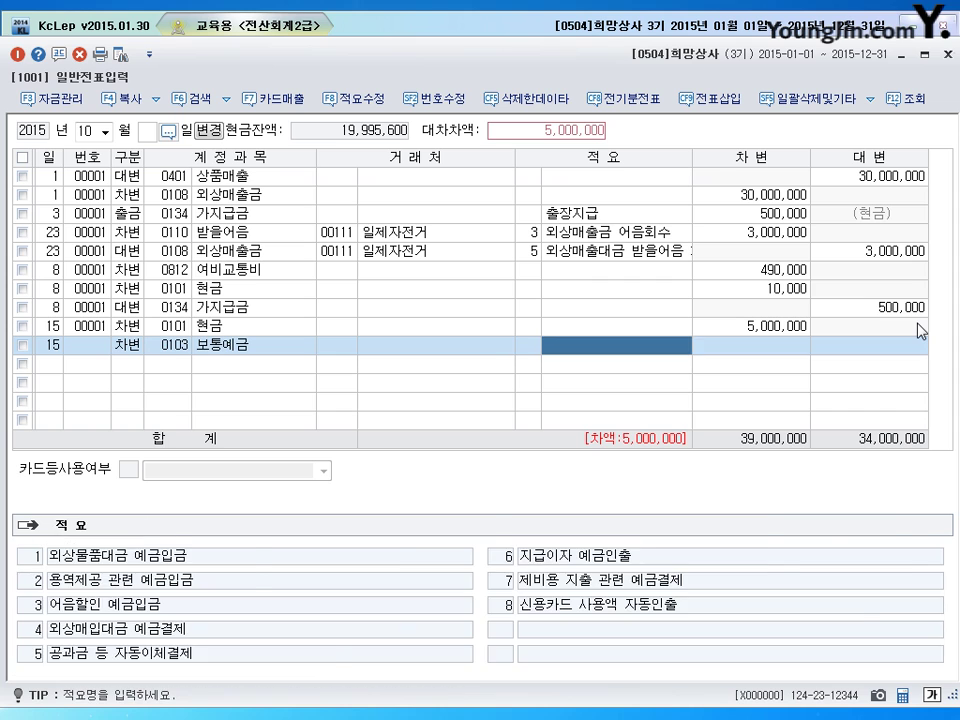
key(Return)
text(10000000)
key(Return)
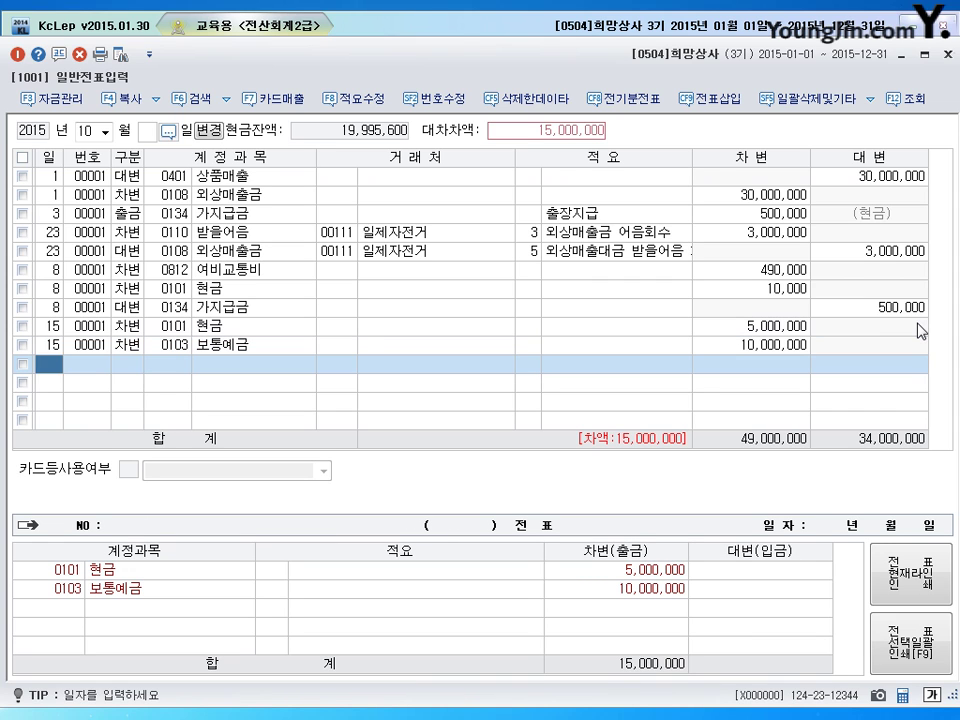
text(4)
Step: Credit 외상매출금 (0108) 15,000,000 with customer 영남상회
key(Return)
text(108)
key(Return)
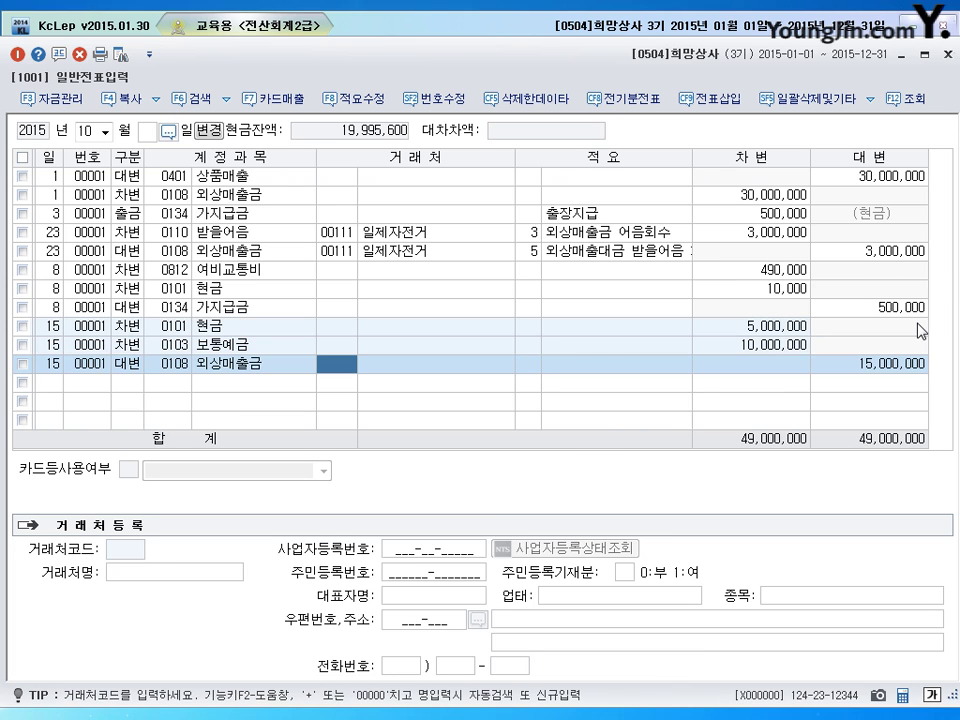
text(영ㄴ)
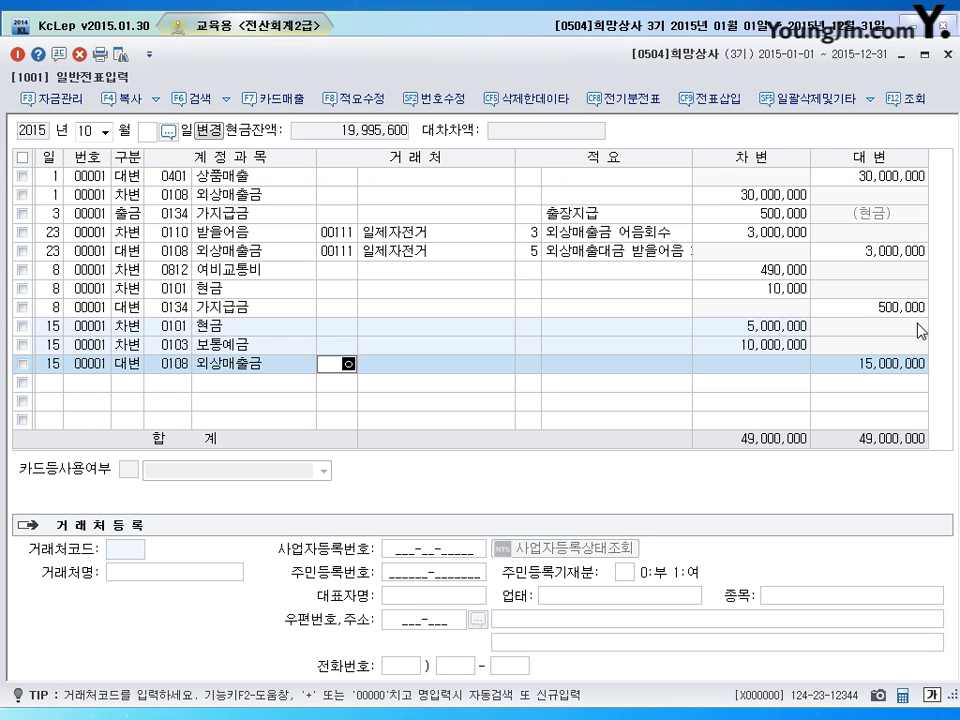
text(ㅏㅁ)
key(Return)
key(Return)
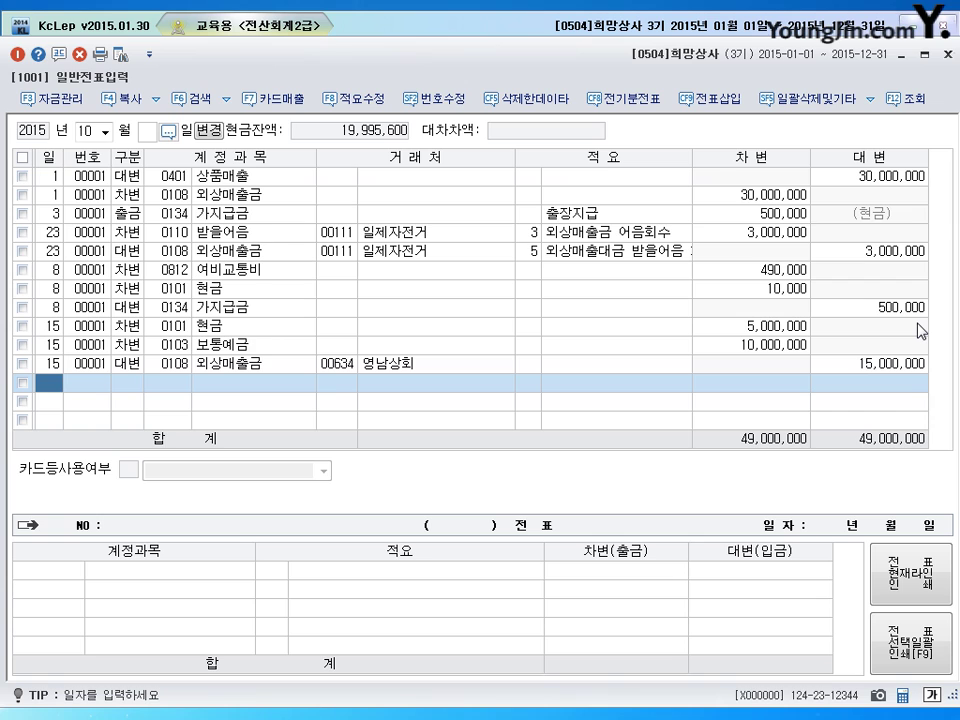
Step: Debit 수수료비용 (0831) 30,000 on October 17
text(17)
key(Return)
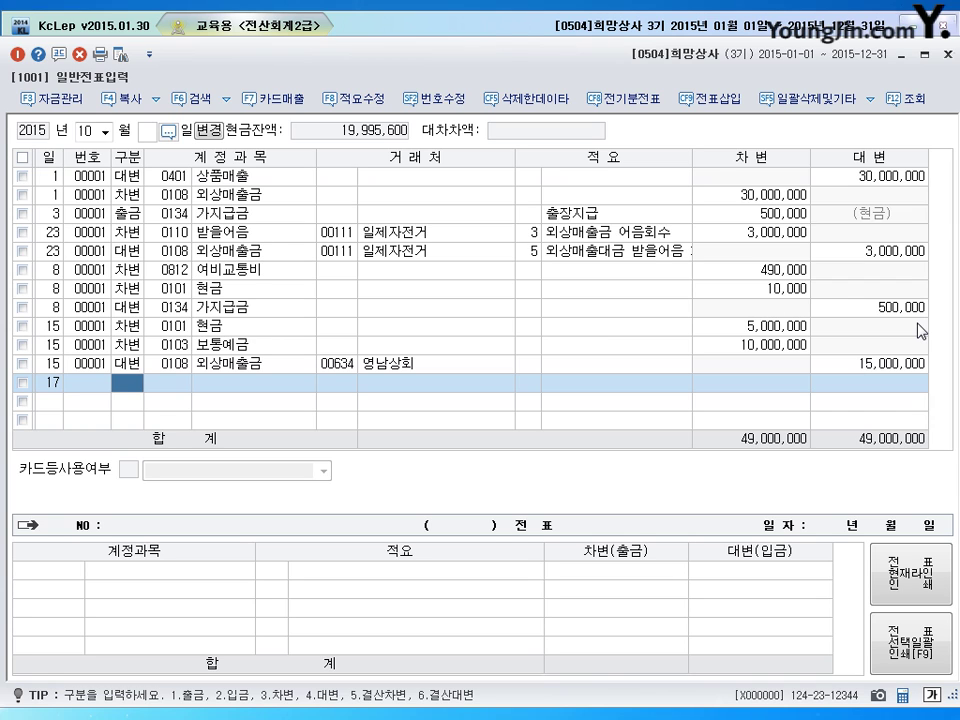
text(3)
key(Return)
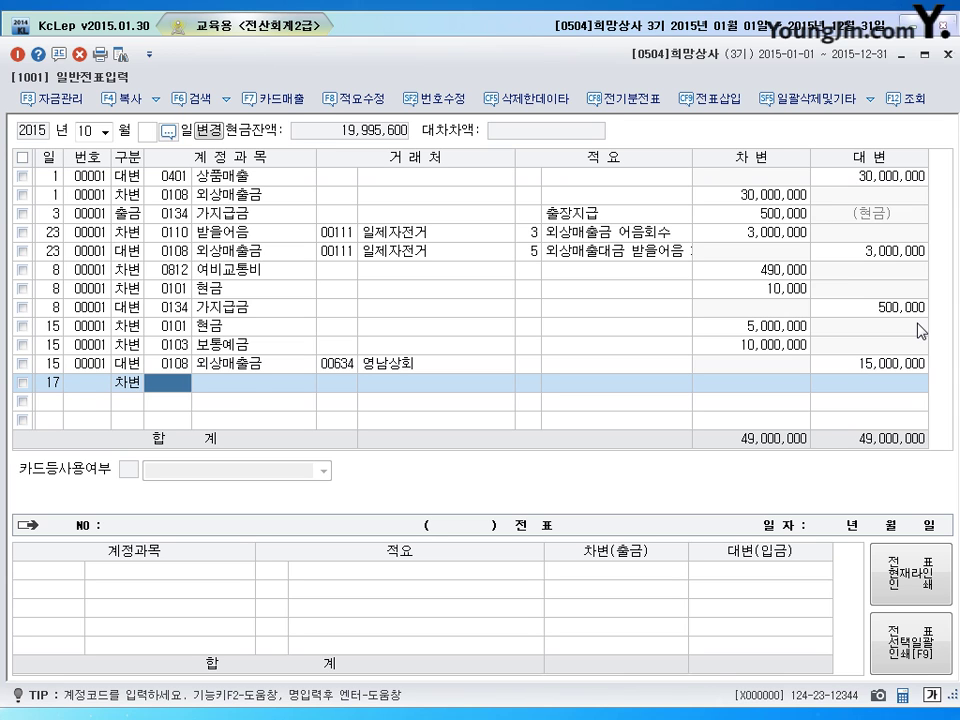
text(831)
key(Return)
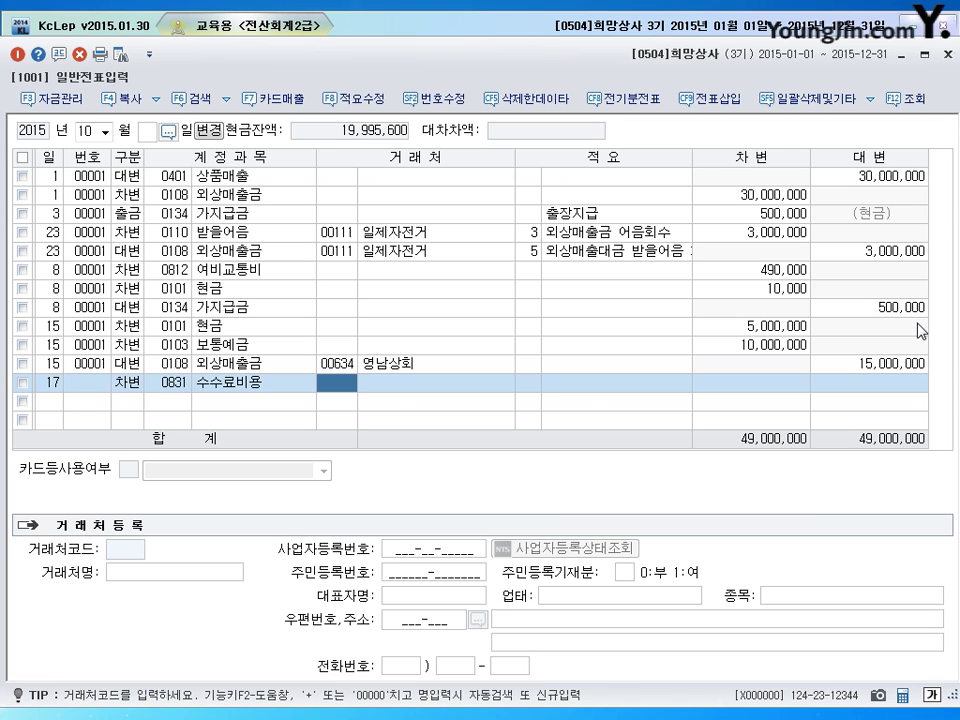
key(Return)
key(Return)
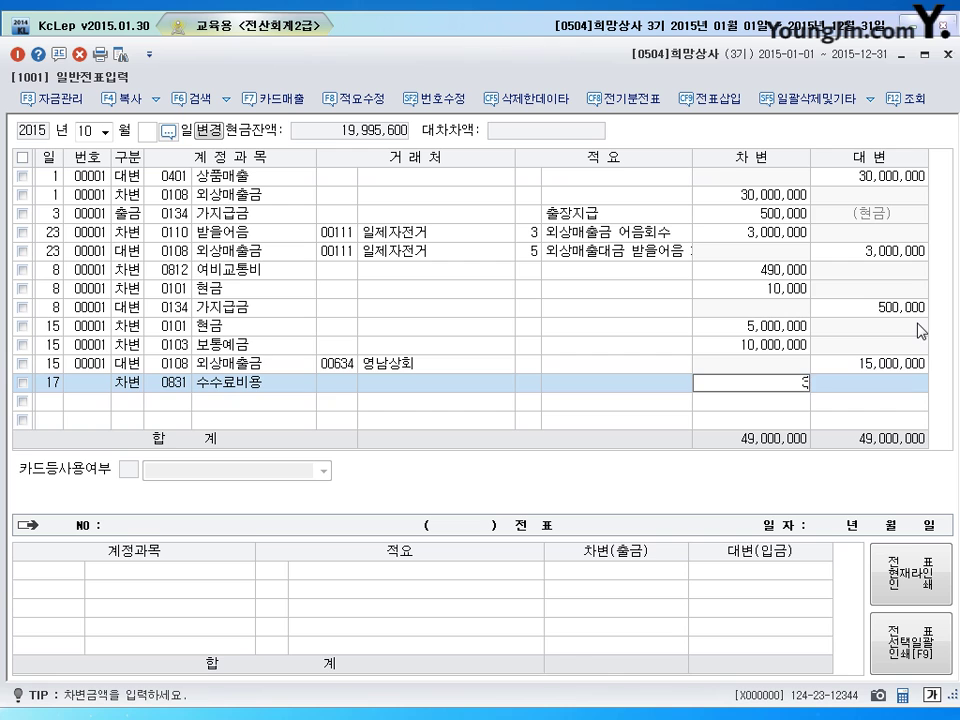
text(300000)
Step: Add a 당좌예금 (0102) debit of 11,970,000, correcting the code from 0103
key(Return)
text(3)
key(Return)
text(103)
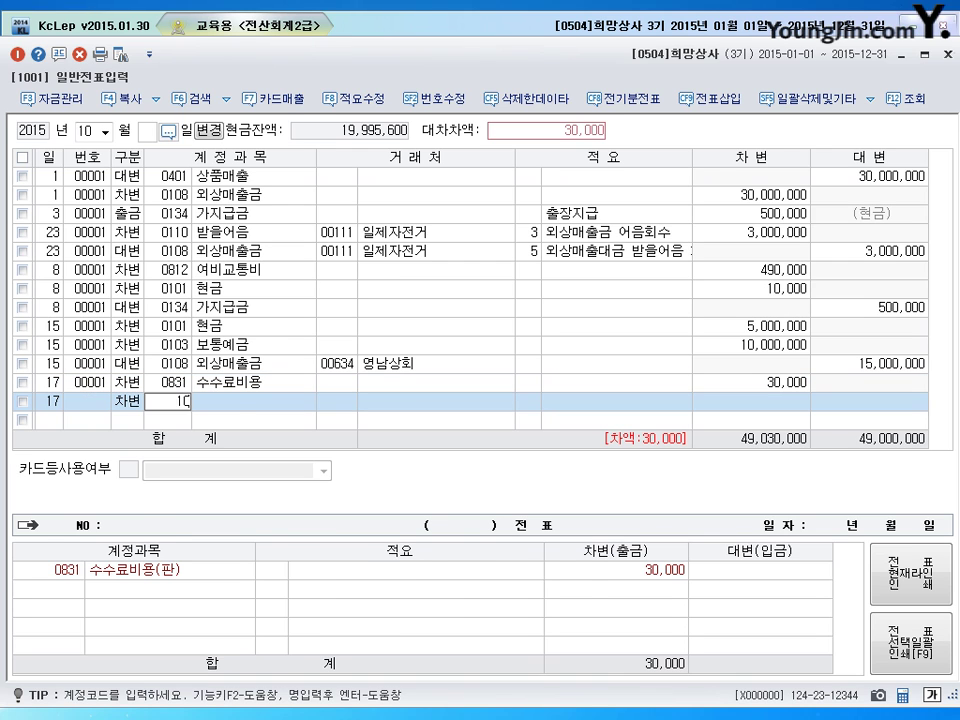
key(Return)
key(Return)
key(Return)
key(Return)
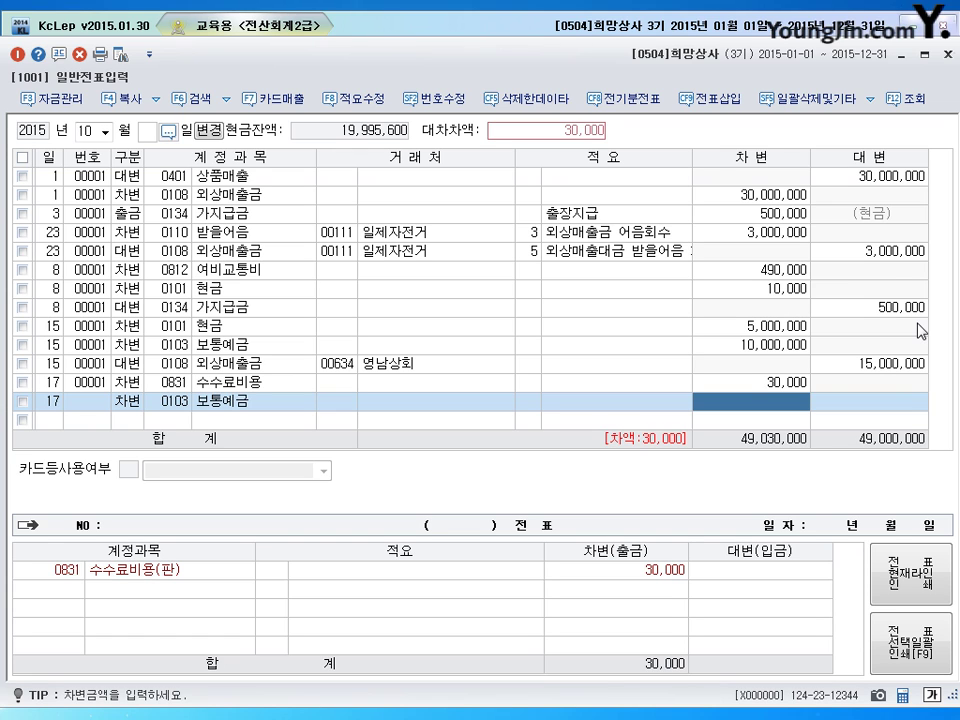
key(Left)
key(Left)
key(Left)
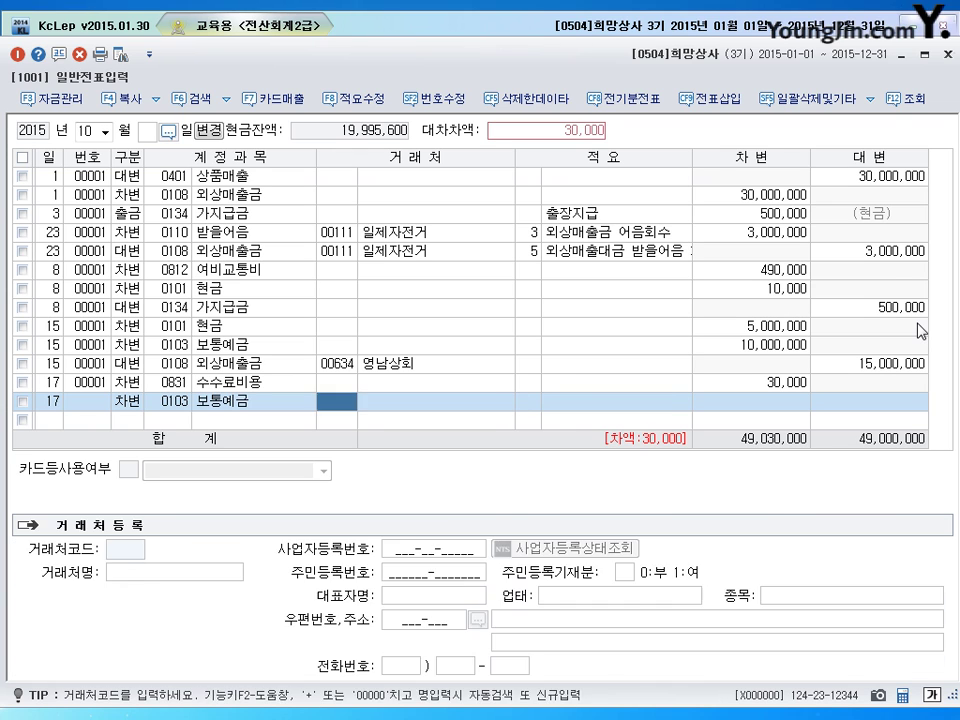
text(102)
key(Return)
key(Return)
key(Return)
key(Return)
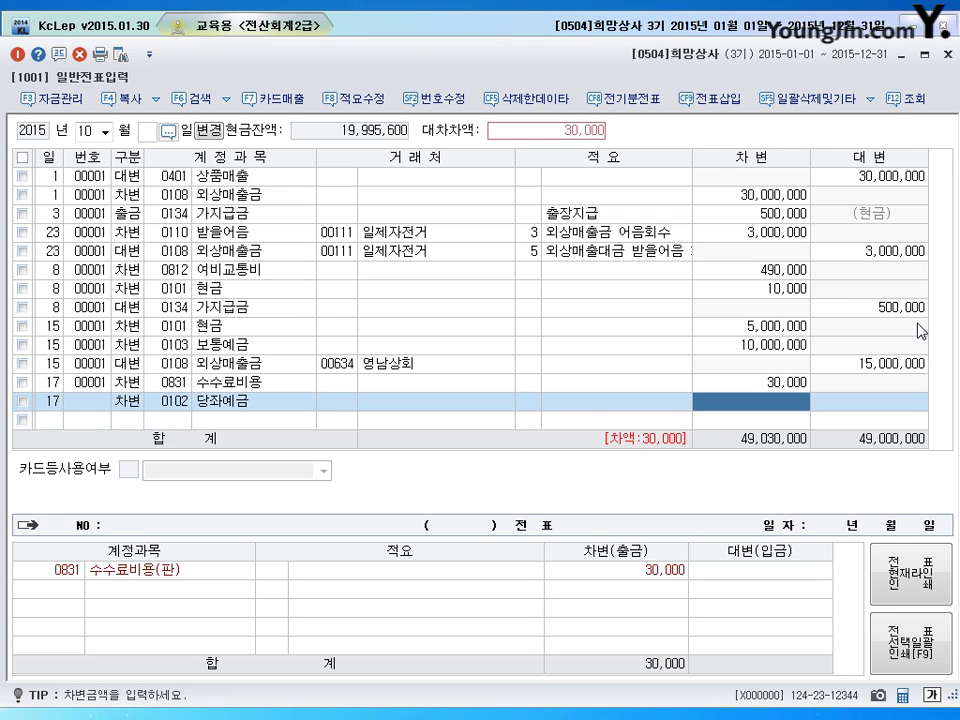
text(11970000)
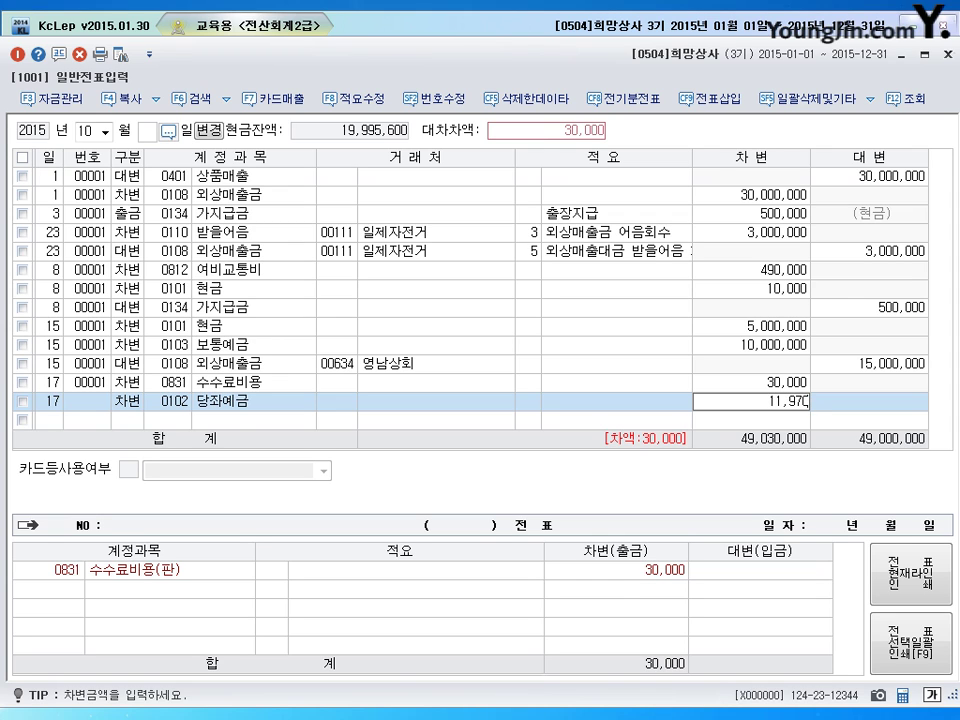
key(Return)
Step: Credit 받을어음 (0110) 12,000,000 on day 17 to balance the voucher
text(17)
key(Return)
text(4)
key(Return)
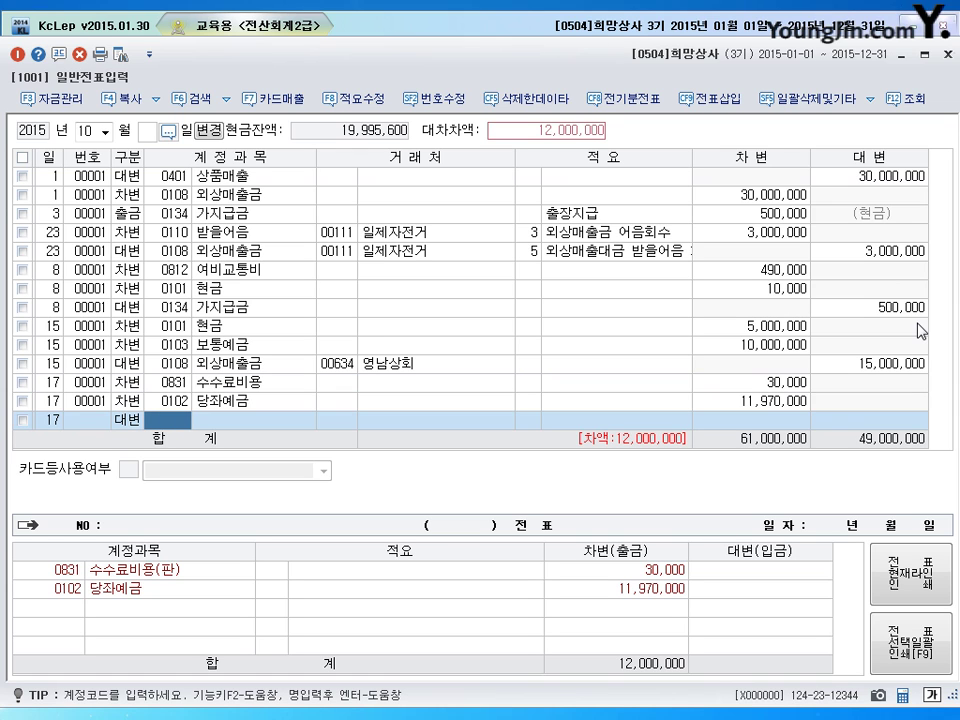
text(0110)
key(Return)
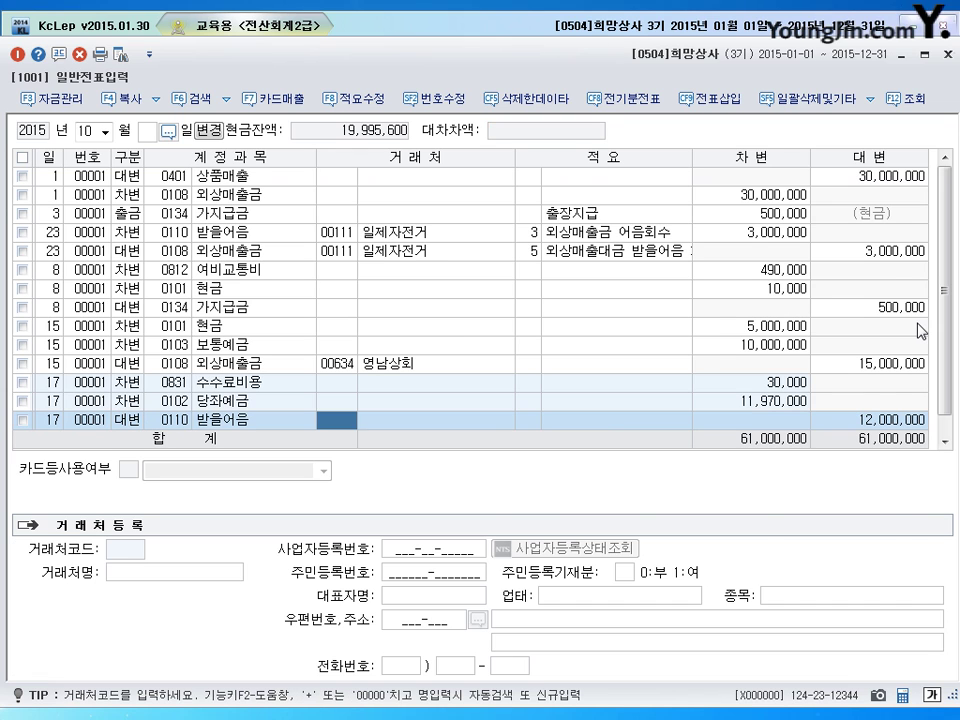
key(Return)
key(Return)
key(Return)
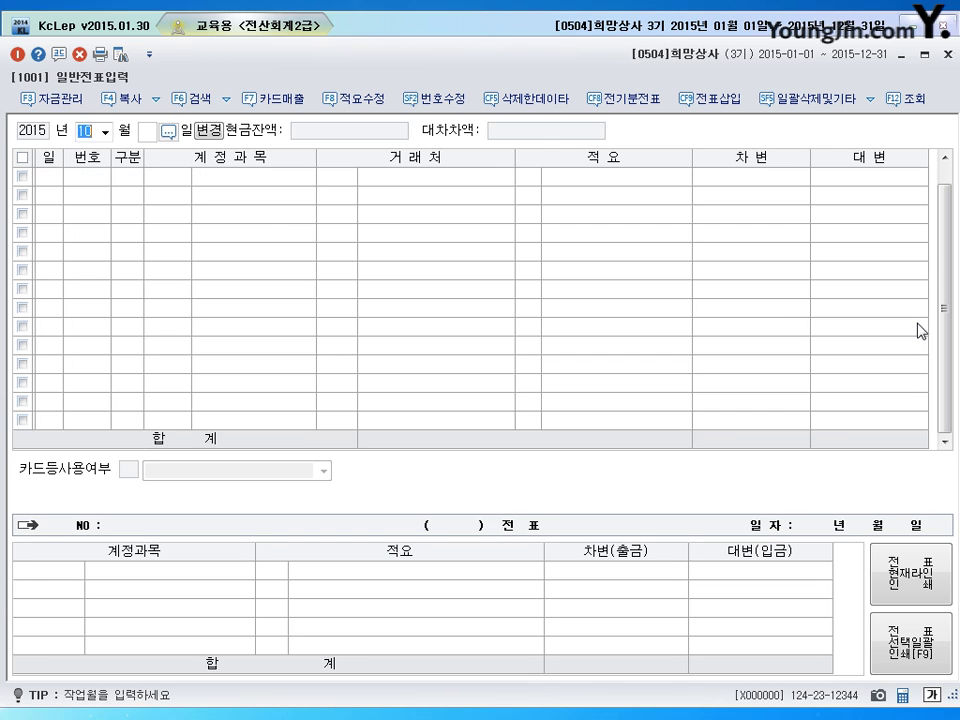
Step: Enter a November 8 cash payment (출금) of 500,000 to 복리후생비 (0811)
text(11)
text(8)
key(Return)
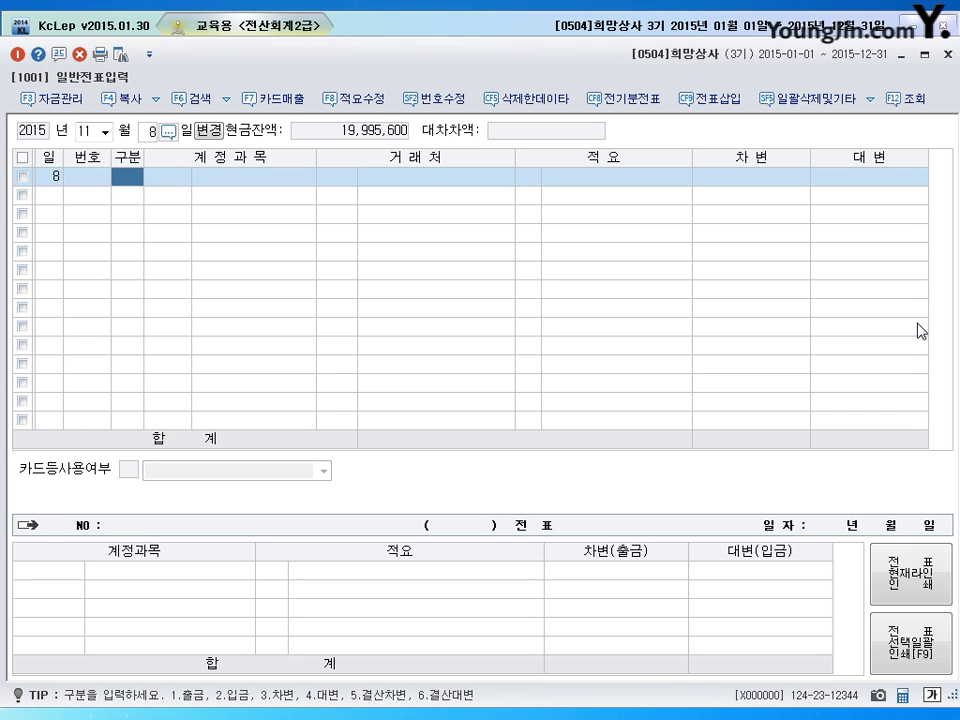
text(1)
key(Return)
text(811)
key(Return)
key(Return)
key(Return)
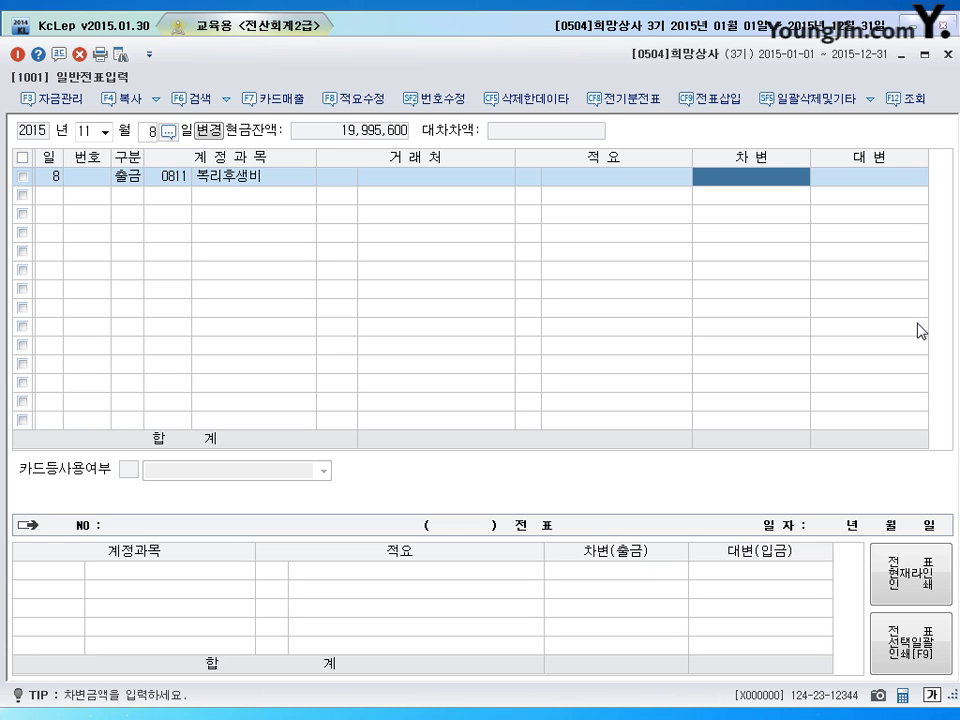
text(500+)
key(Return)
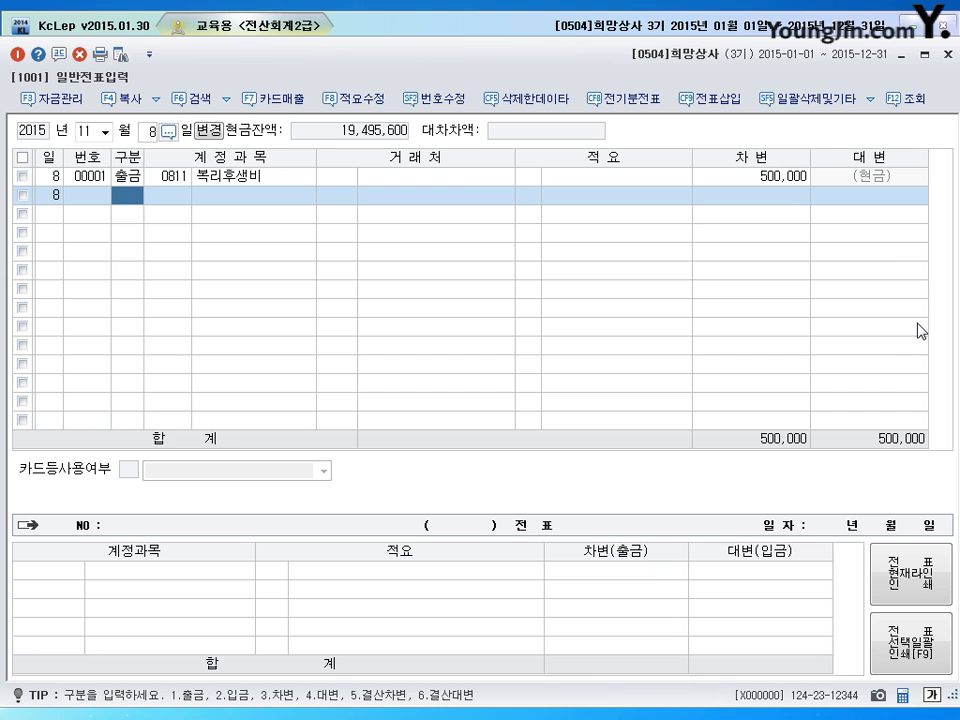
click(86, 131)
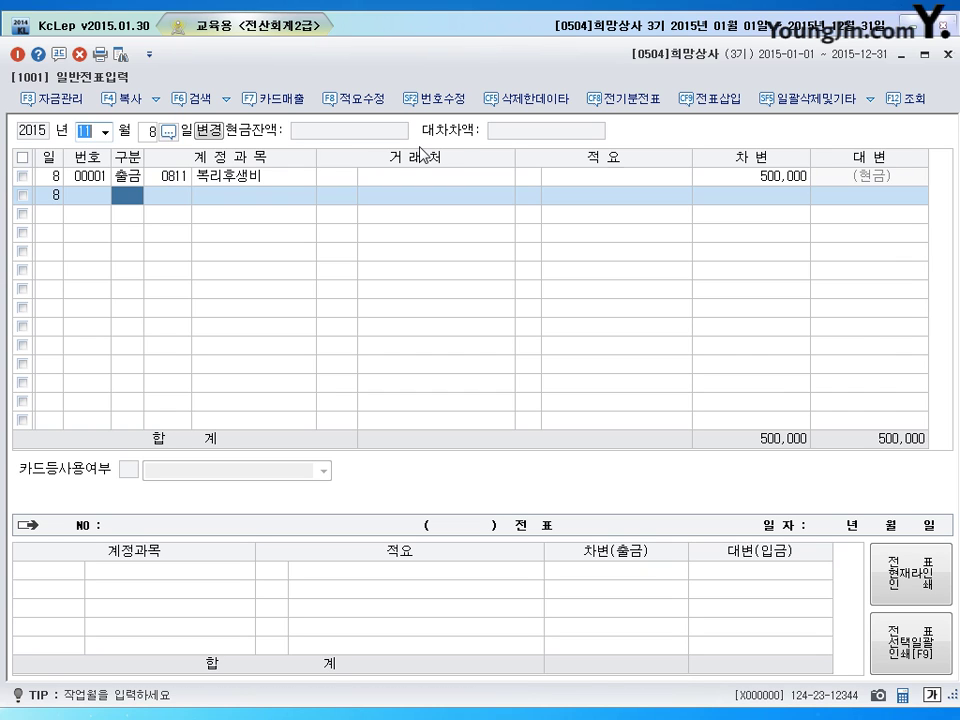
Step: Debit 당좌예금 (0102) 500,000 on December 12
text(12)
key(Return)
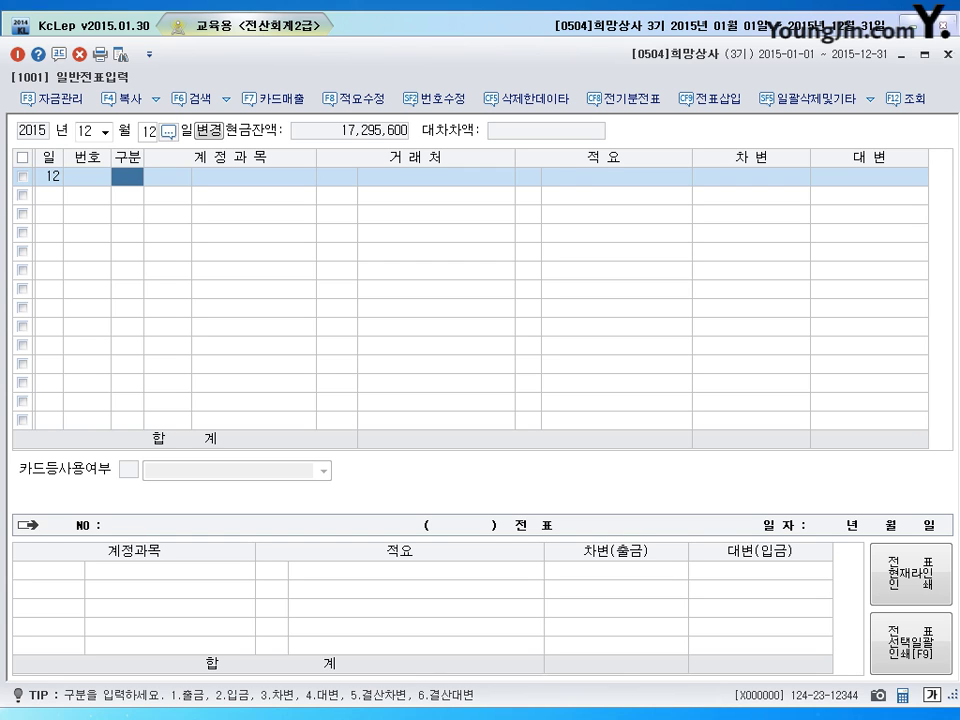
text(3)
key(Return)
text(10)
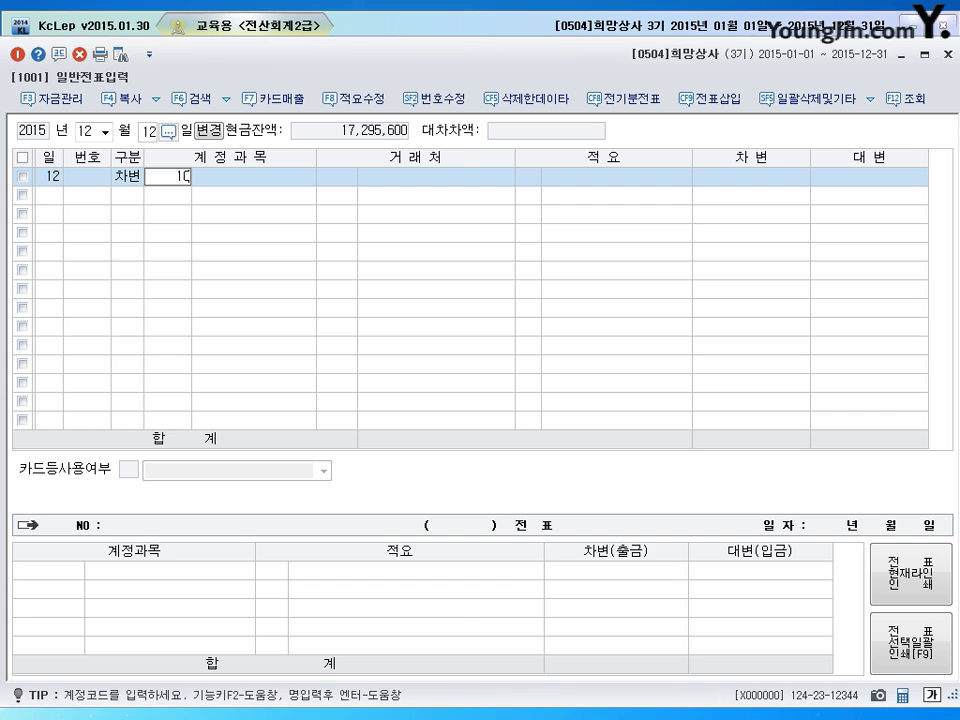
text(2)
key(Return)
key(Return)
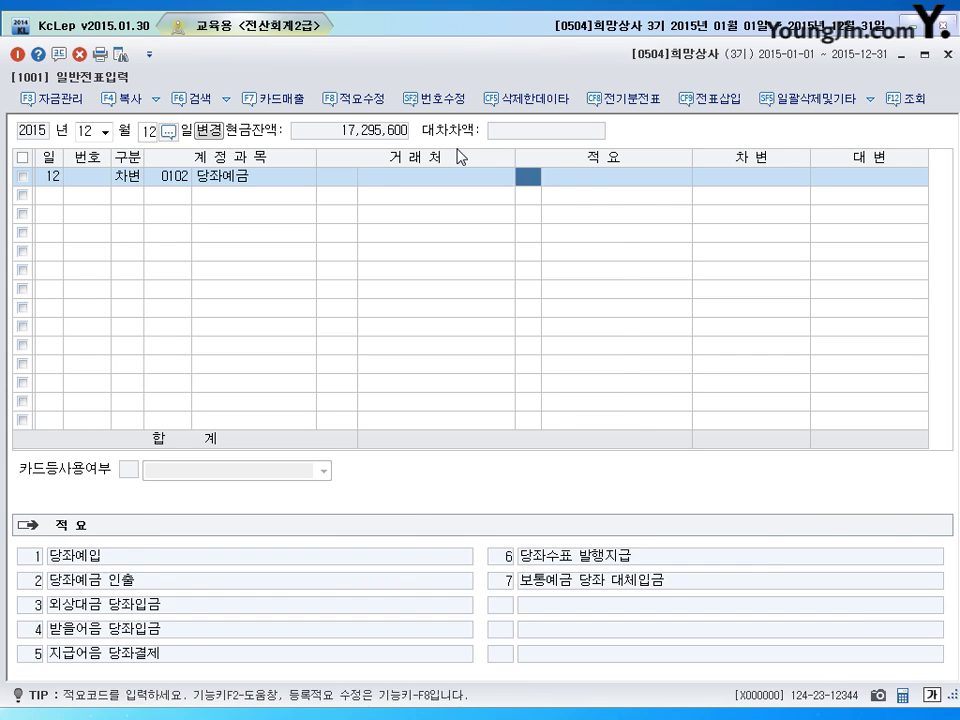
key(Return)
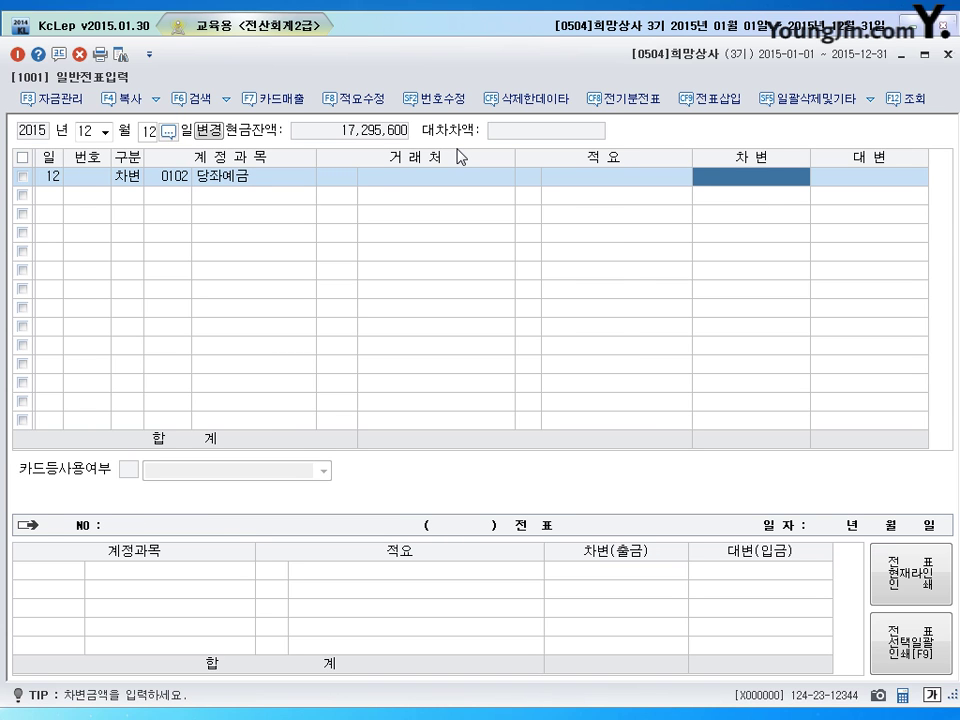
text(5000000)
key(Return)
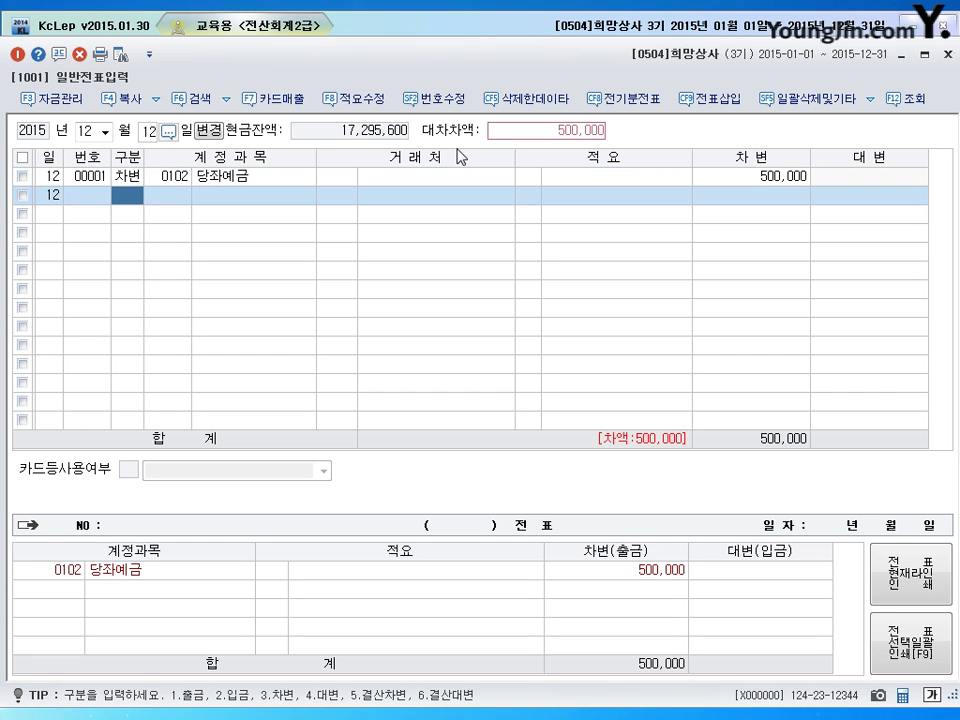
Step: Credit 선수금 (0259) 500,000 with trading partner 태백상사
text(4)
key(Return)
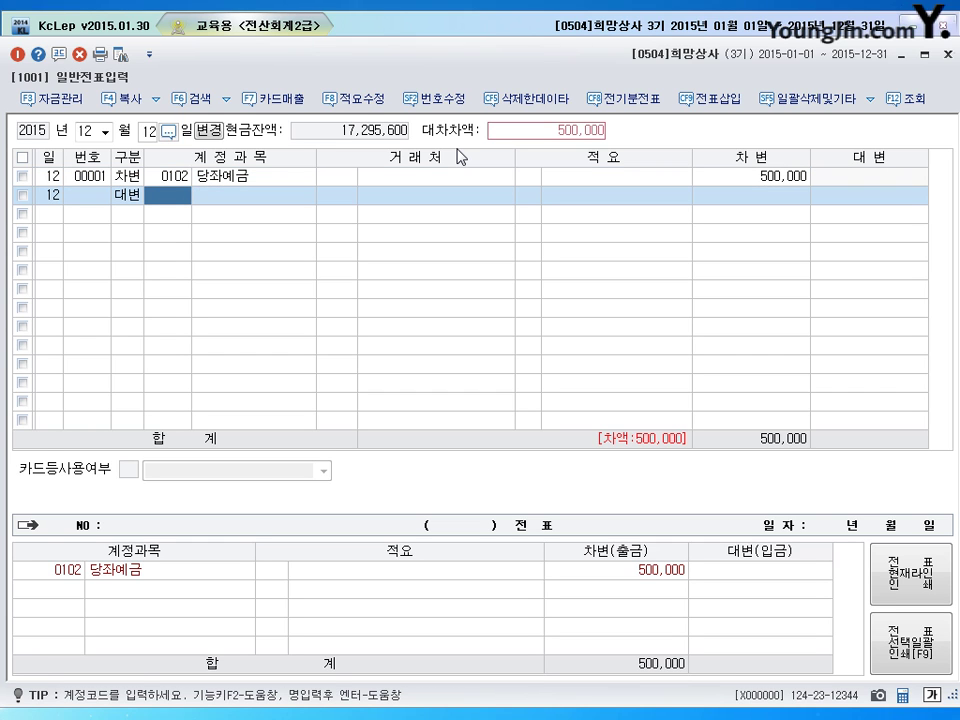
text(259)
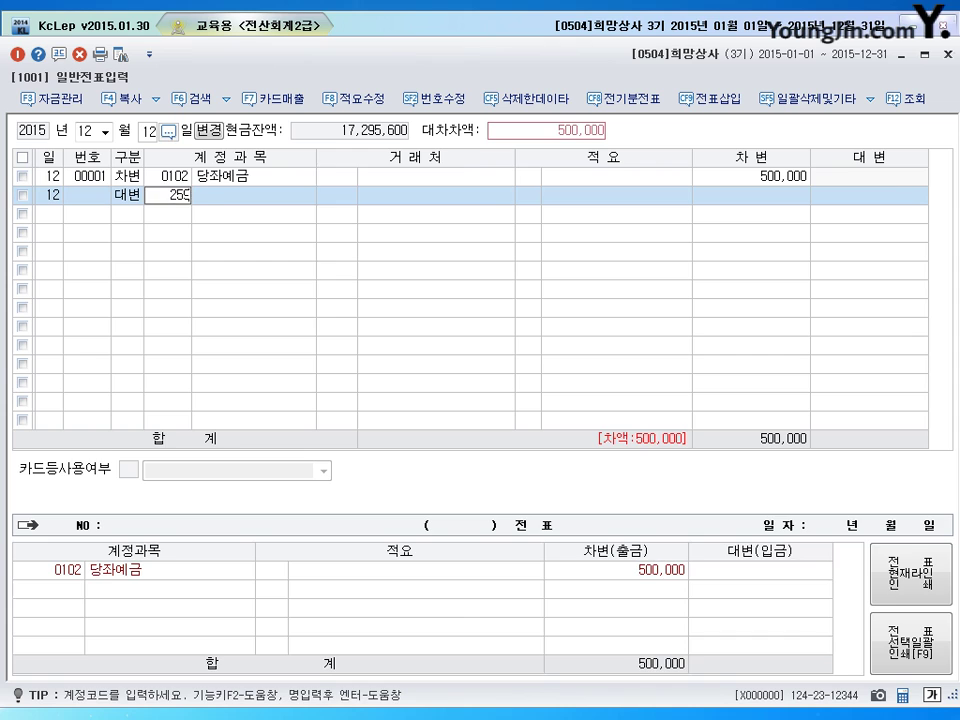
key(Return)
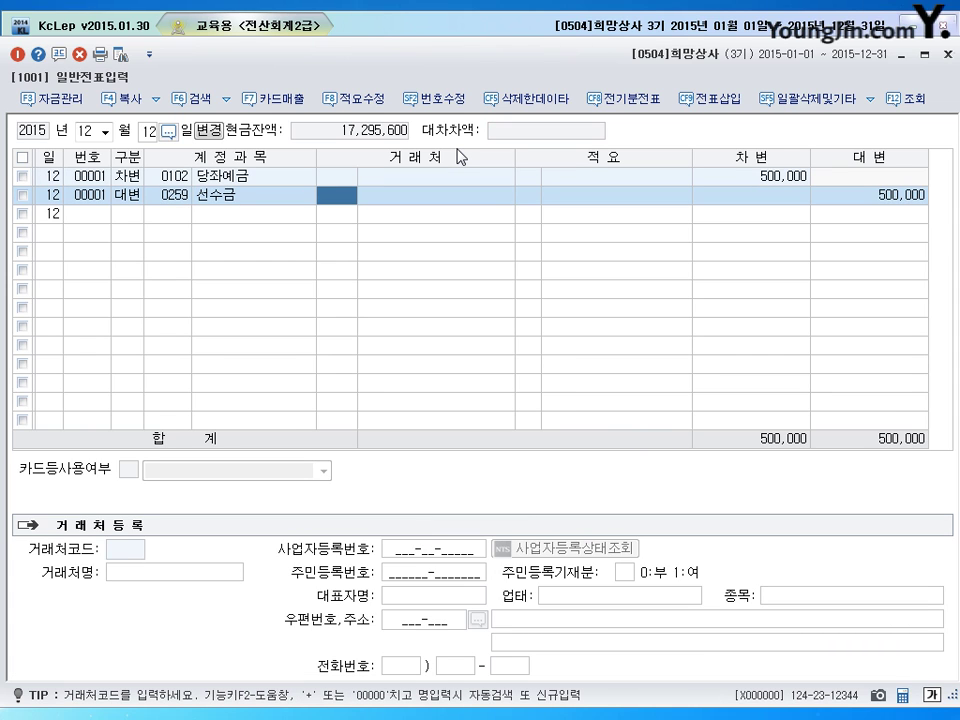
text(대)
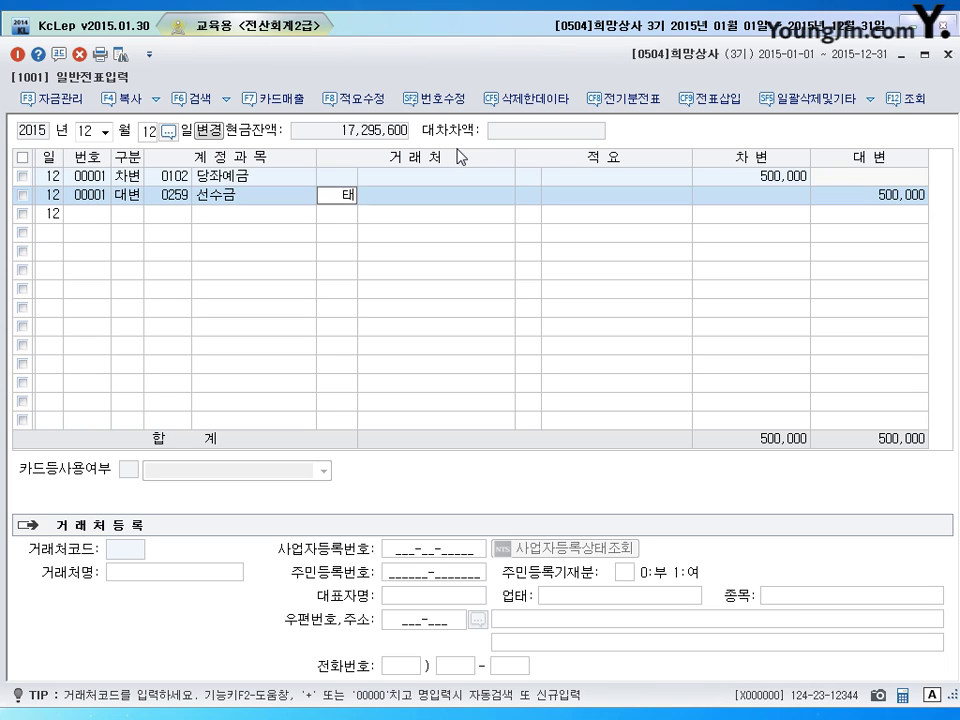
text(백)
key(Return)
key(Return)
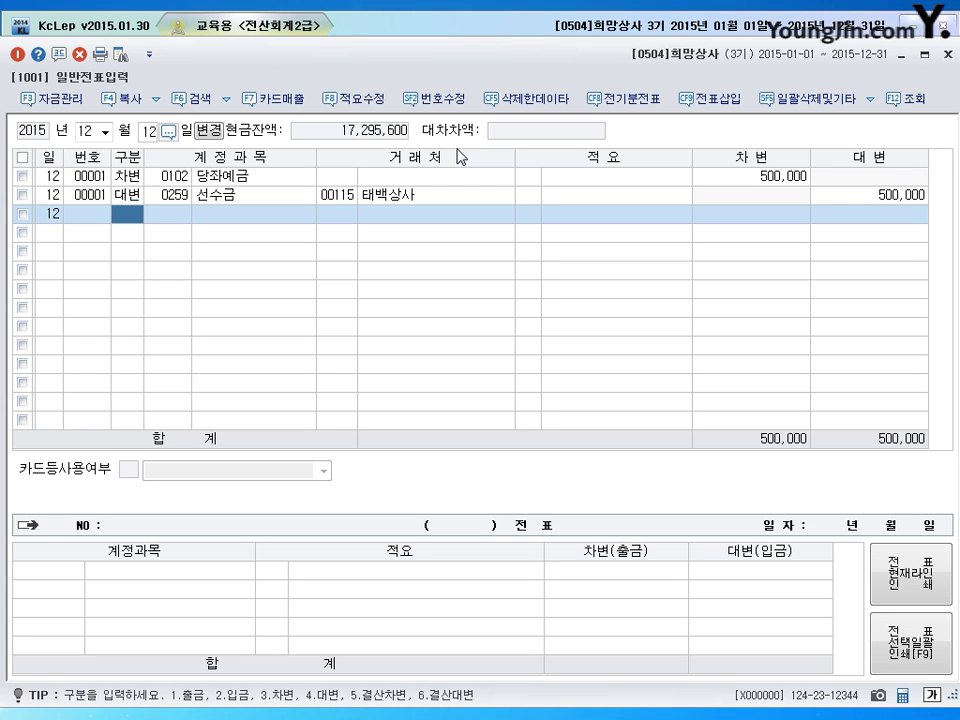
click(84, 131)
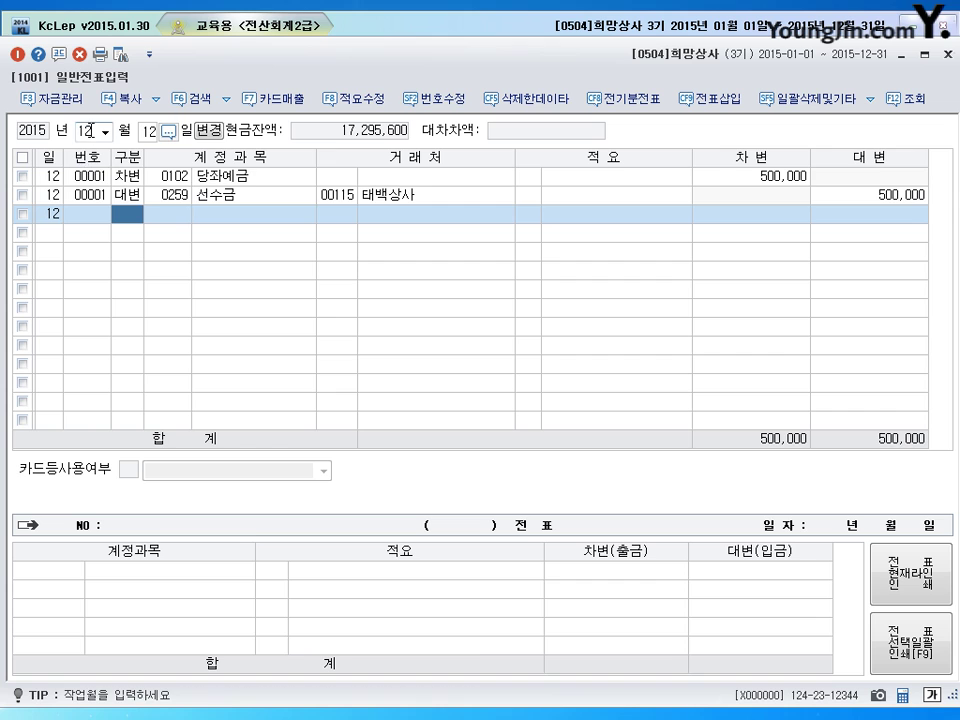
Step: Open the Feb 22 voucher and compare its 3,030,000 외상매출금 debit with the 3,000,000 and 30,000 credits
text(02)
text(22)
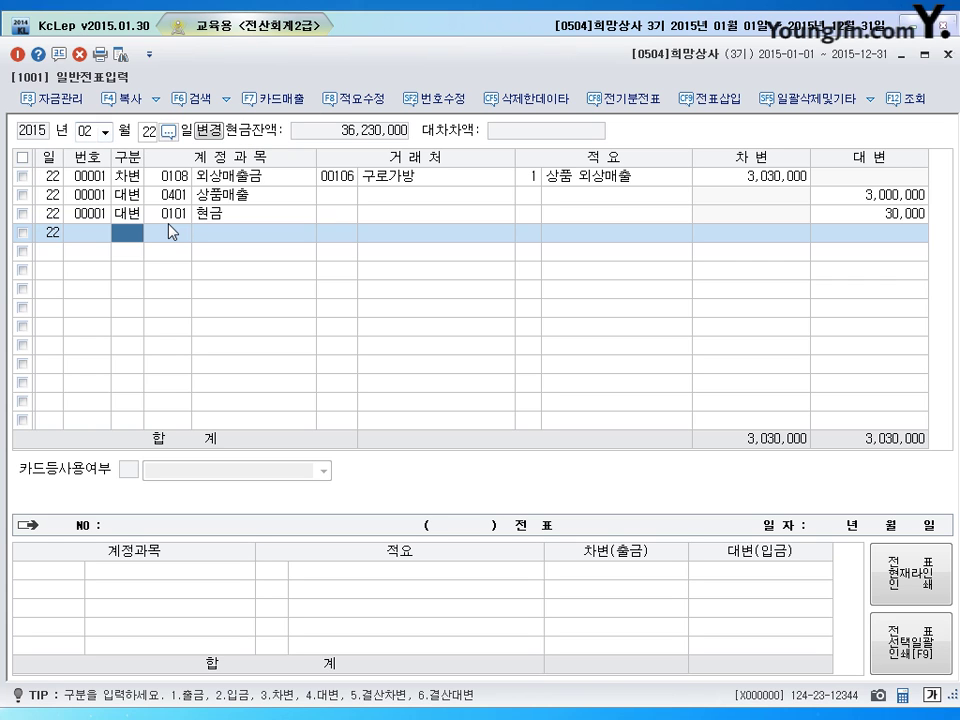
click(233, 222)
key(Down)
key(Down)
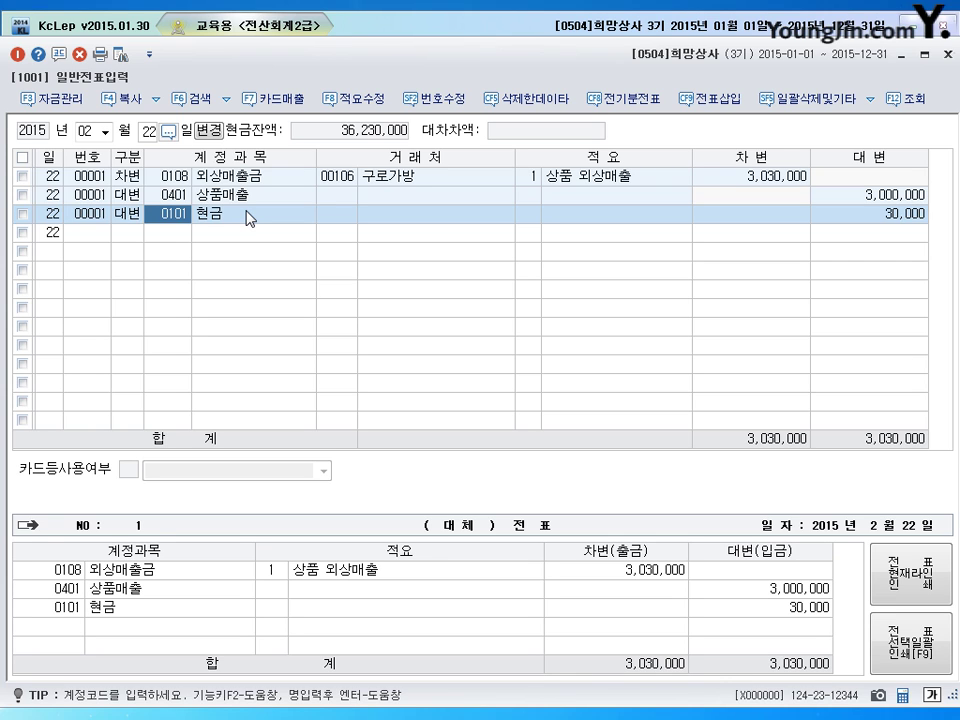
click(787, 182)
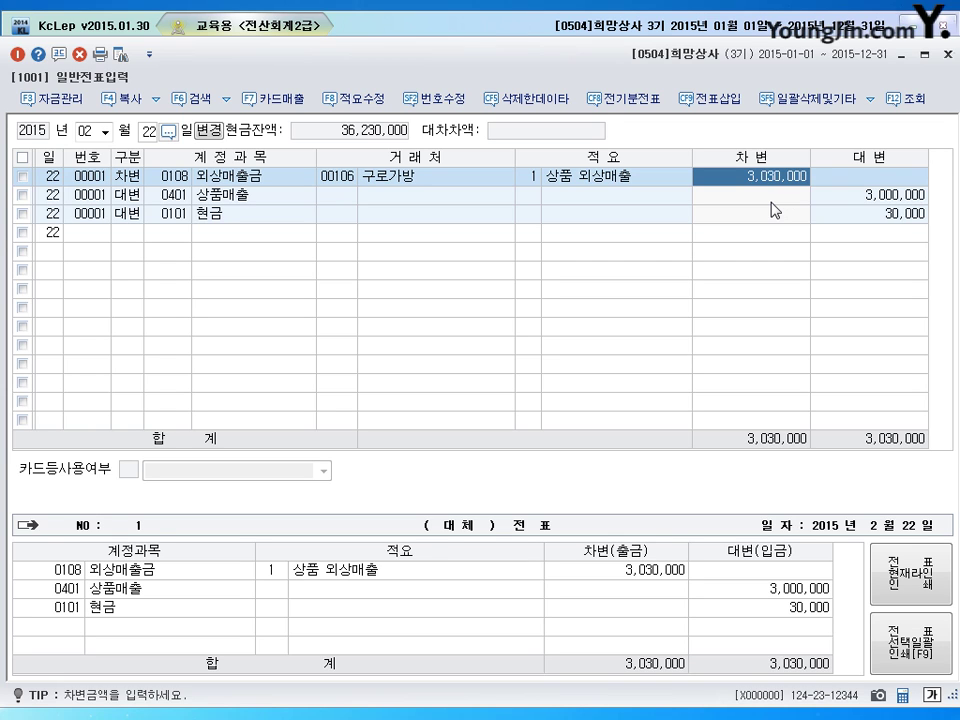
click(879, 198)
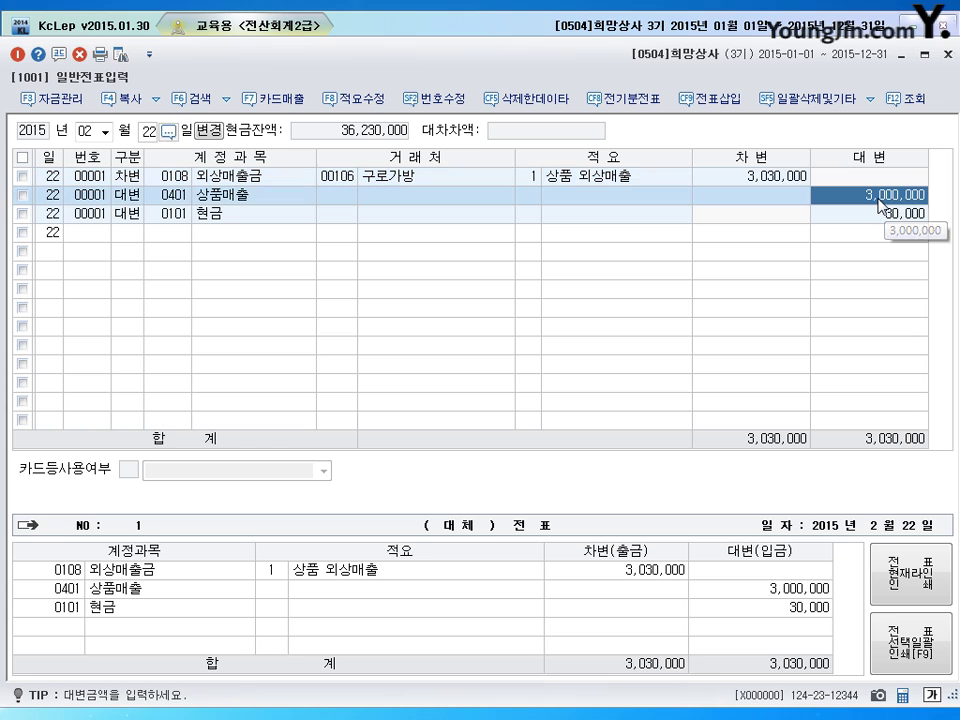
click(759, 178)
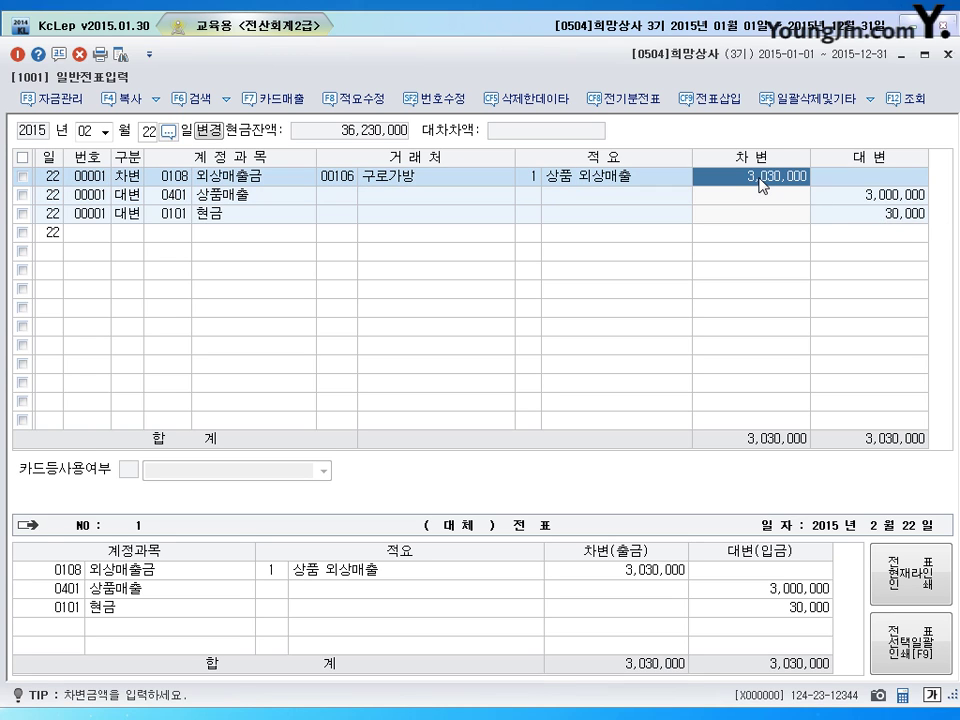
click(885, 218)
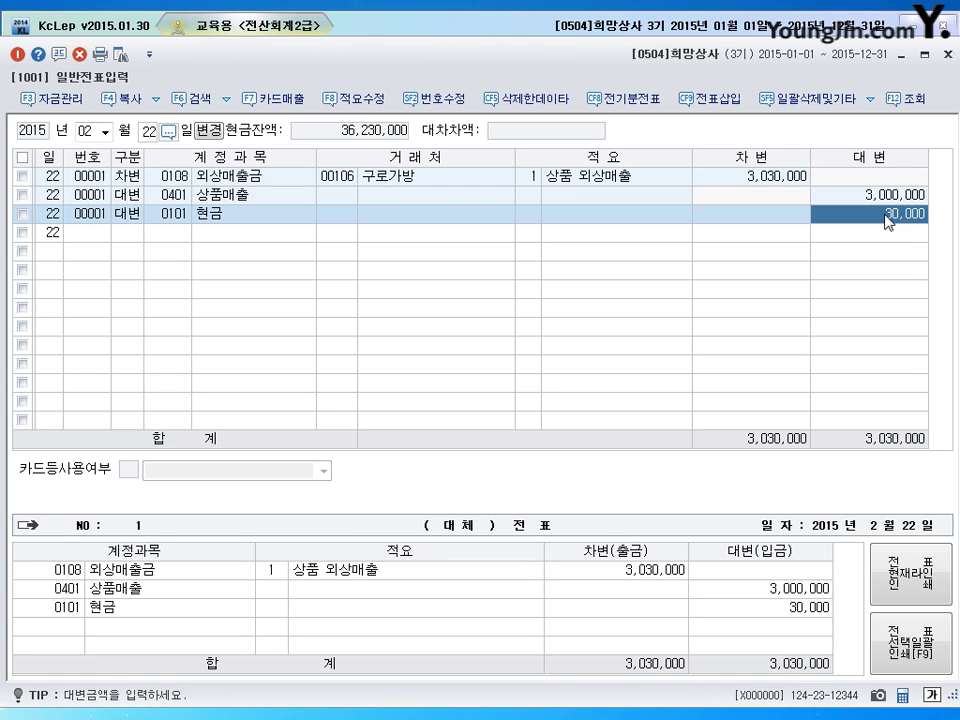
click(770, 178)
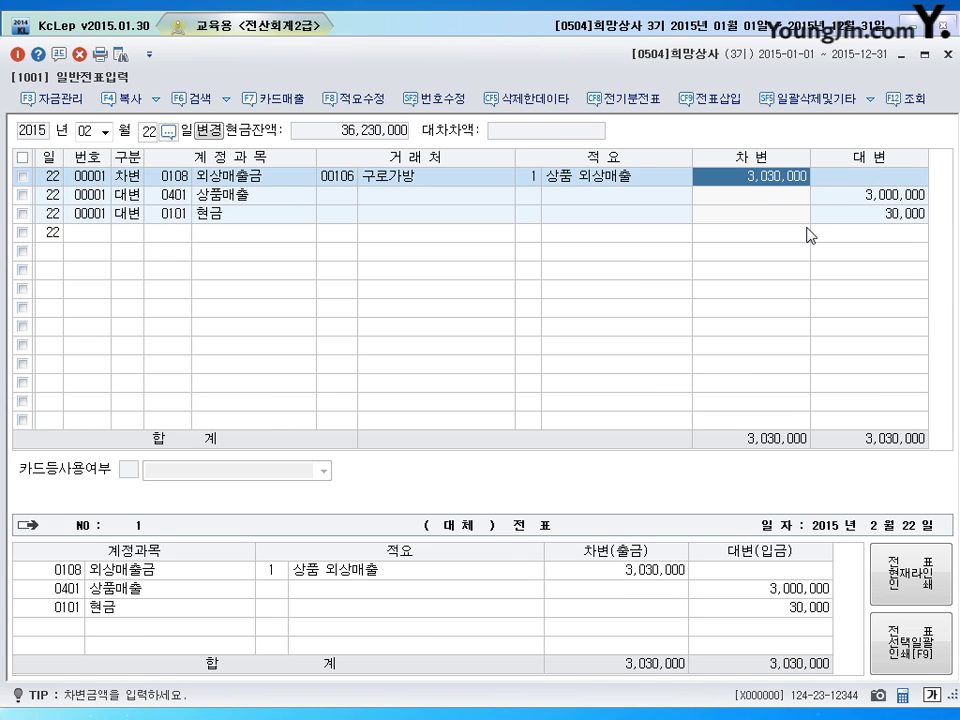
Step: Change the 외상매출금 debit to 3,000,000 and insert a 30,000 운반비 (0824) debit line
text(3000000)
key(Return)
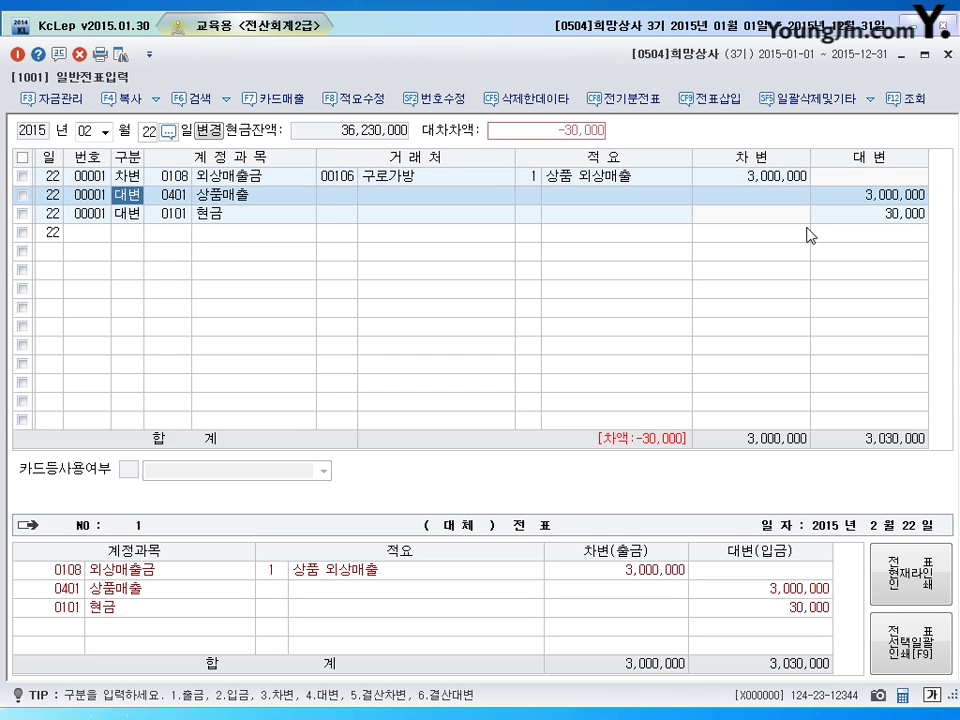
key(ctrl+F8)
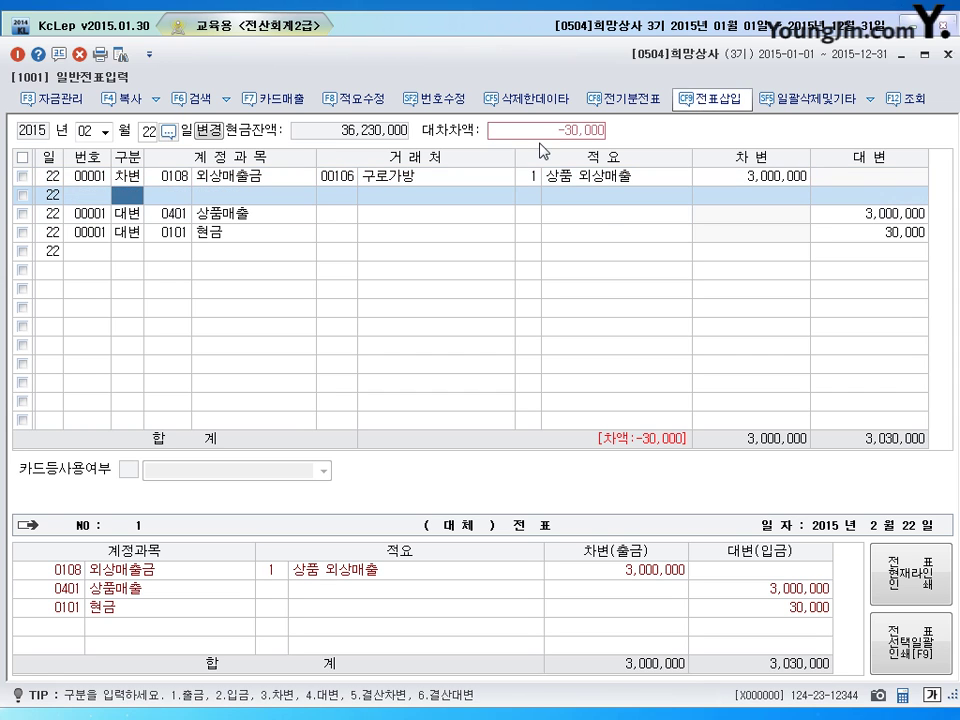
text(3)
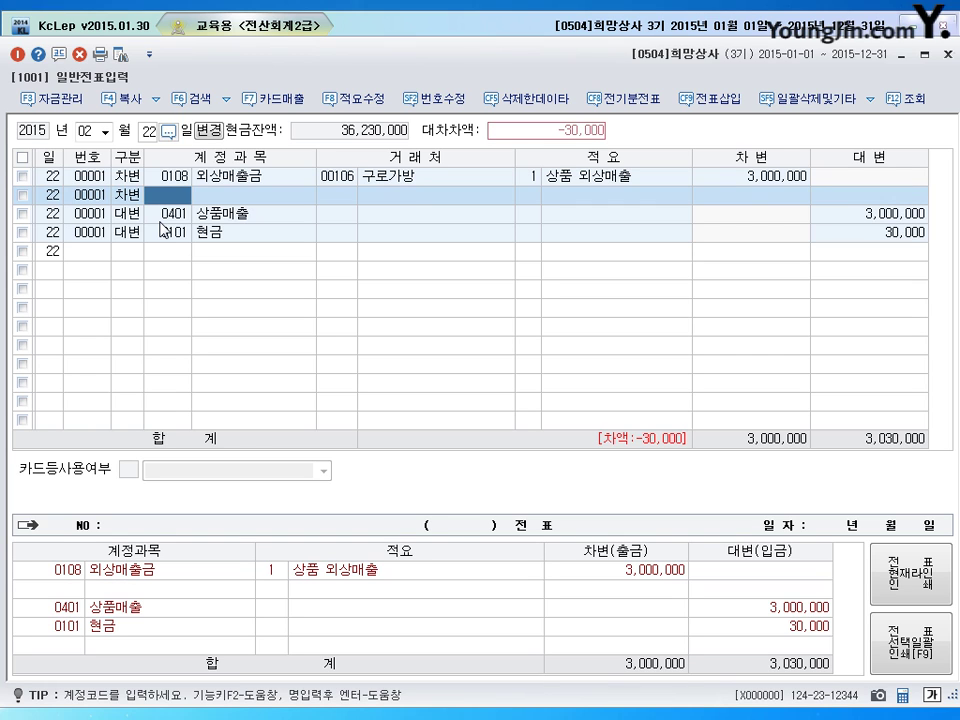
text(0824)
key(Return)
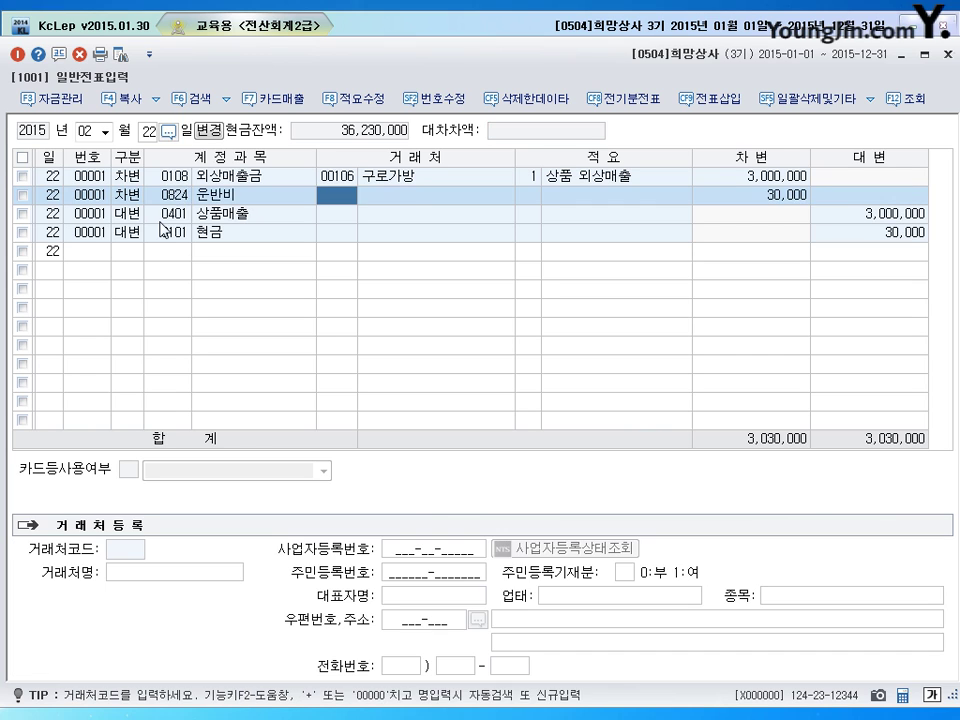
key(Return)
key(Return)
key(Return)
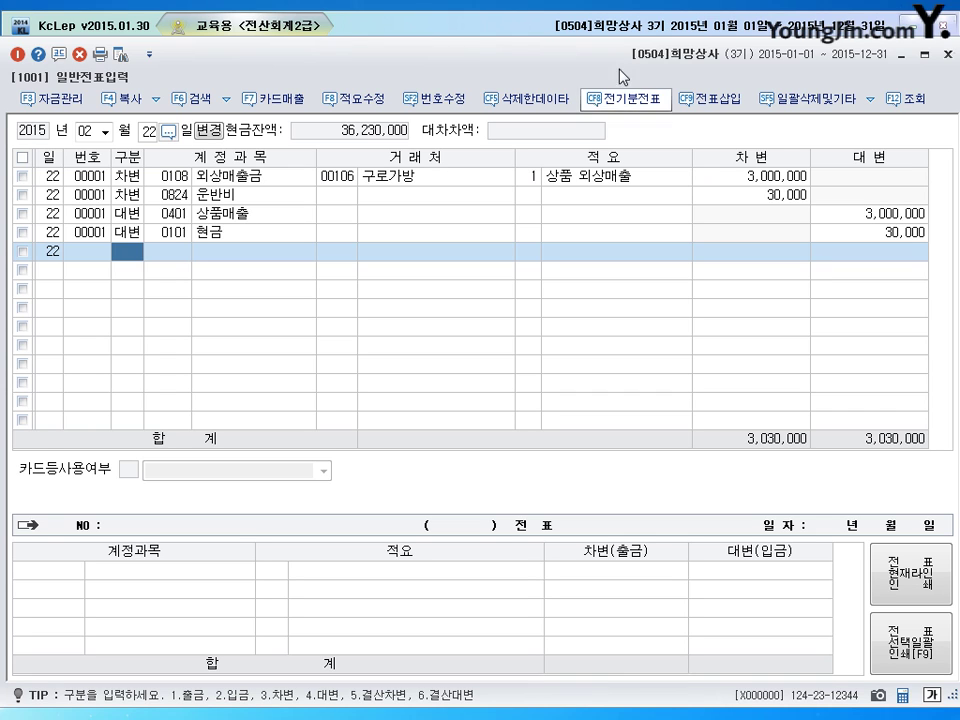
Step: Load the general journal entries for December 13
click(90, 131)
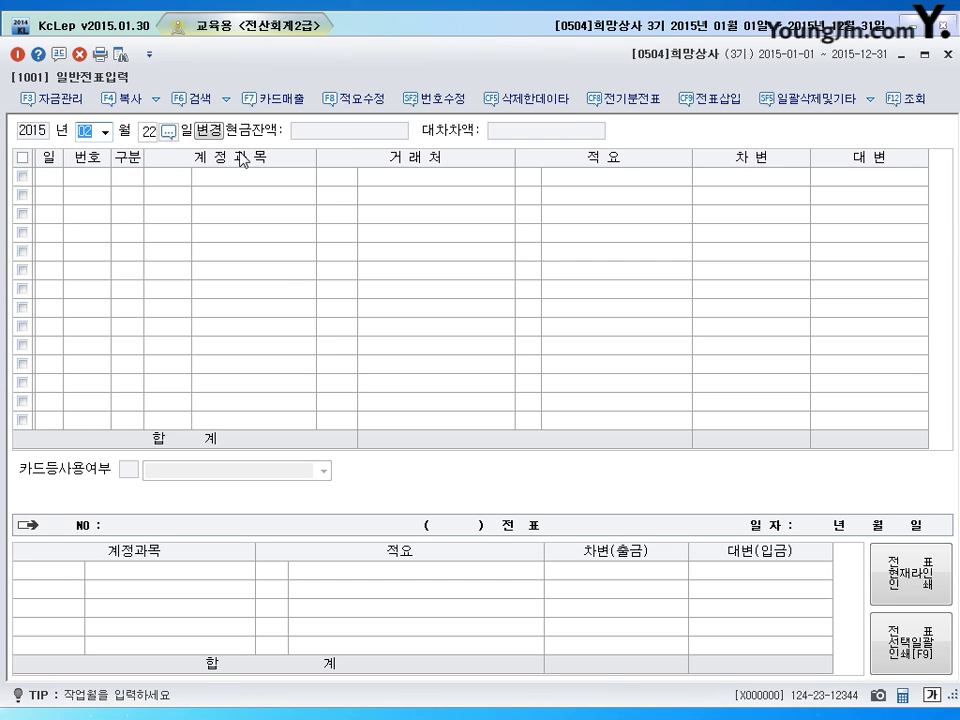
text(12)
key(Return)
text(13)
key(Return)
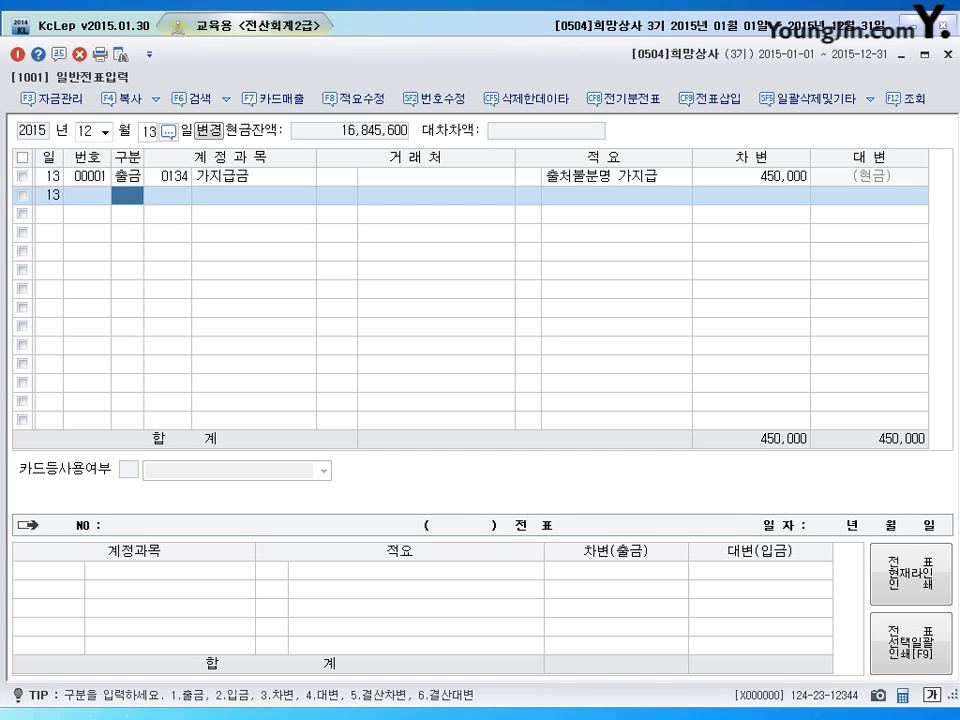
Step: Change the Dec 13 line's account to 251 외상매입금 with vendor 00630 가나오피스
click(170, 177)
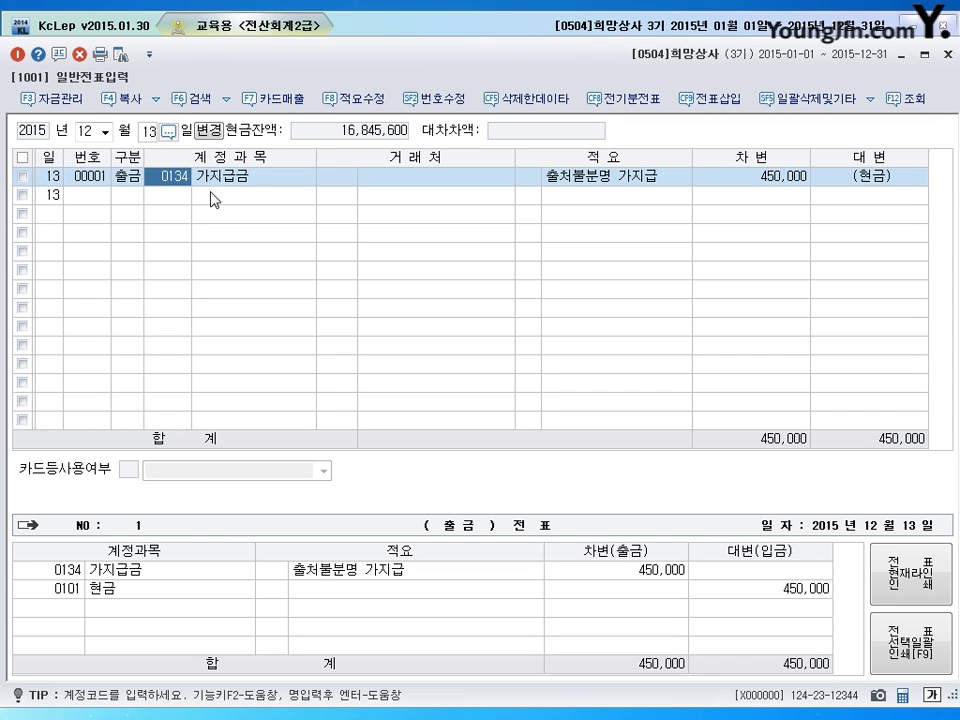
text(251)
key(Return)
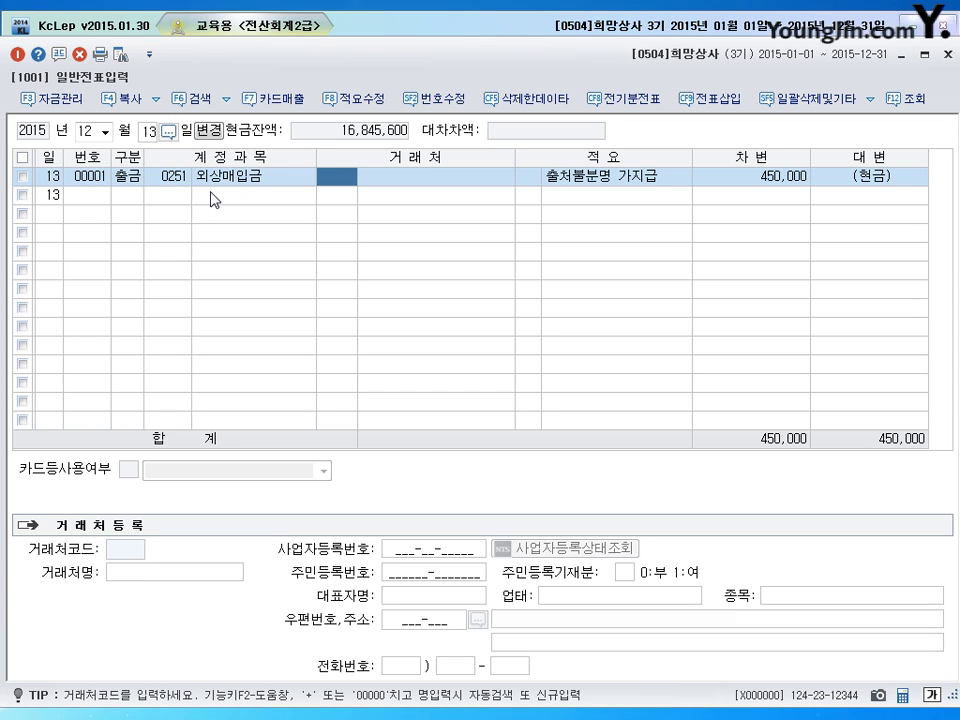
text(가내)
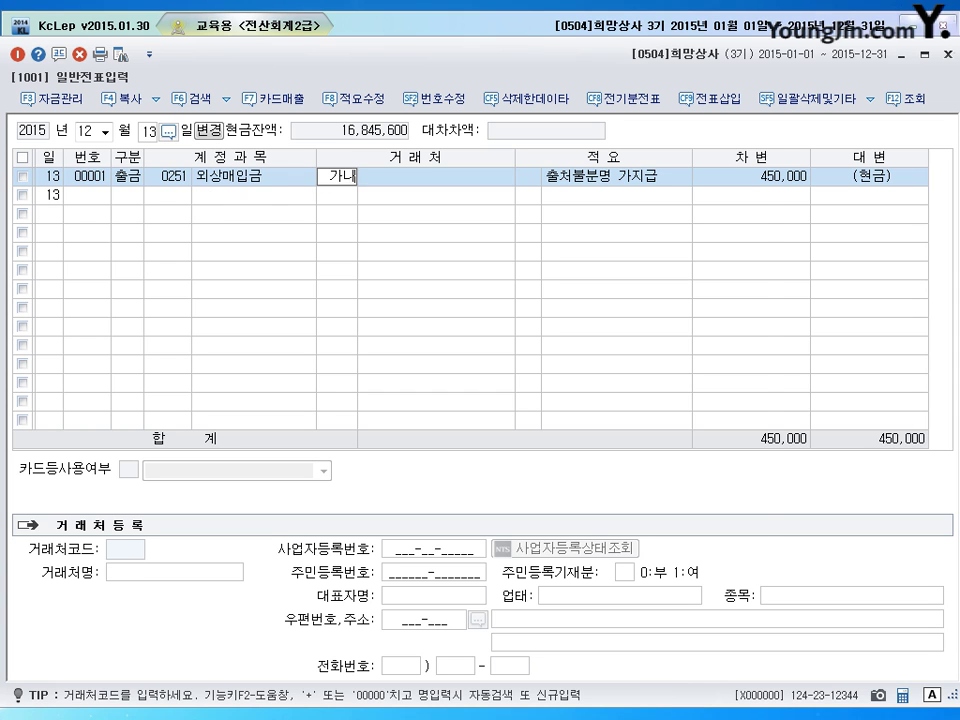
key(Return)
key(Return)
key(Return)
Step: Verify the corrected Dec 13 line's 외상매입금 account and 가나오피스 vendor, keeping month 12
key(Up)
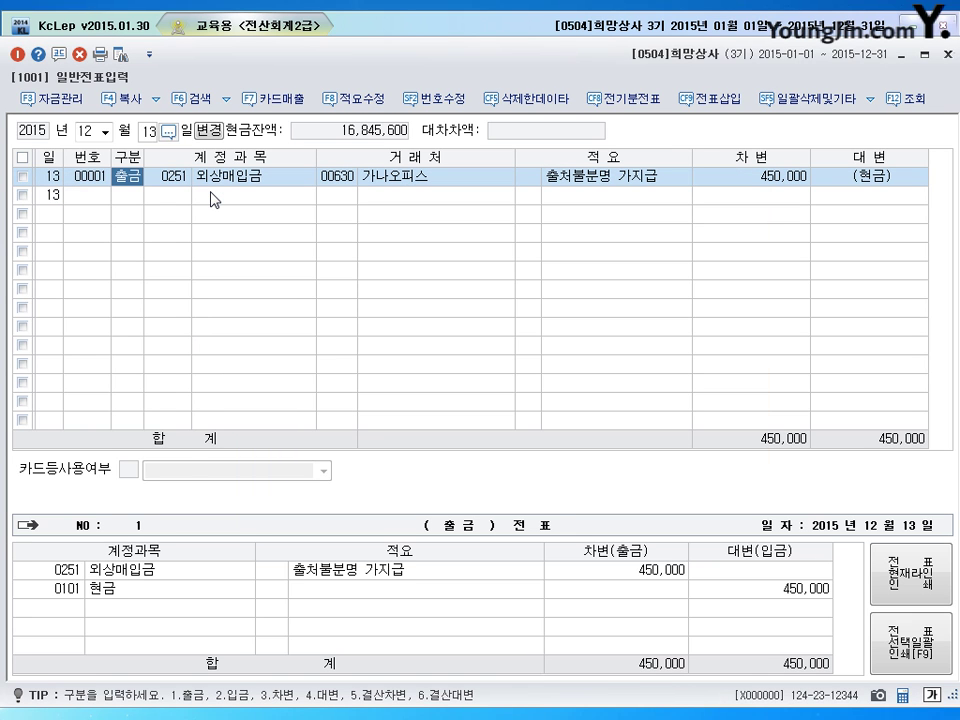
click(341, 178)
key(Down)
click(341, 178)
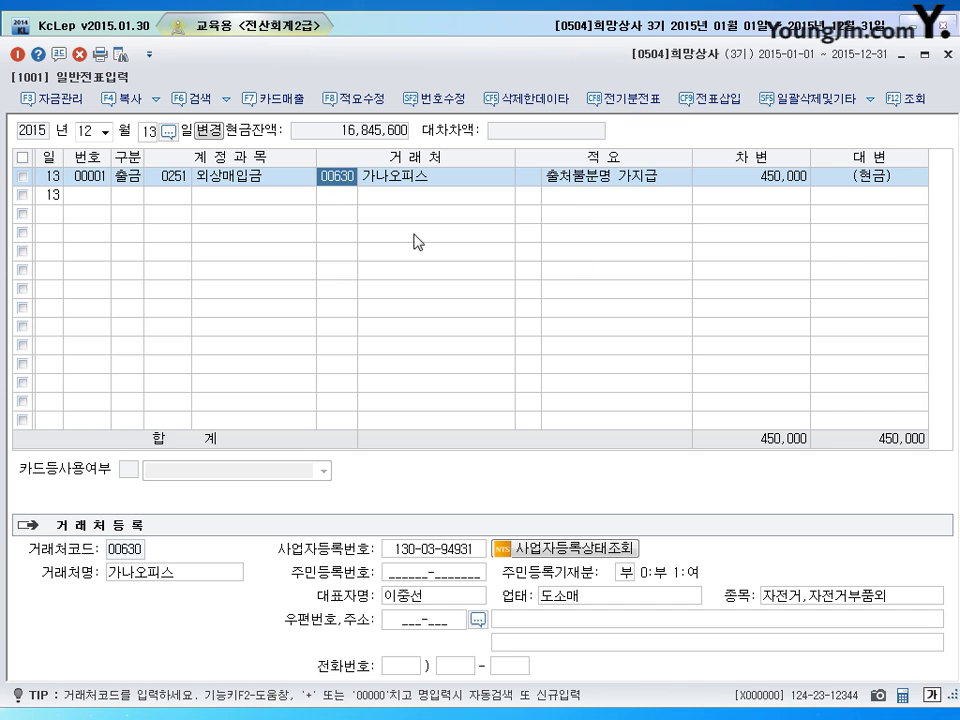
key(Down)
click(343, 180)
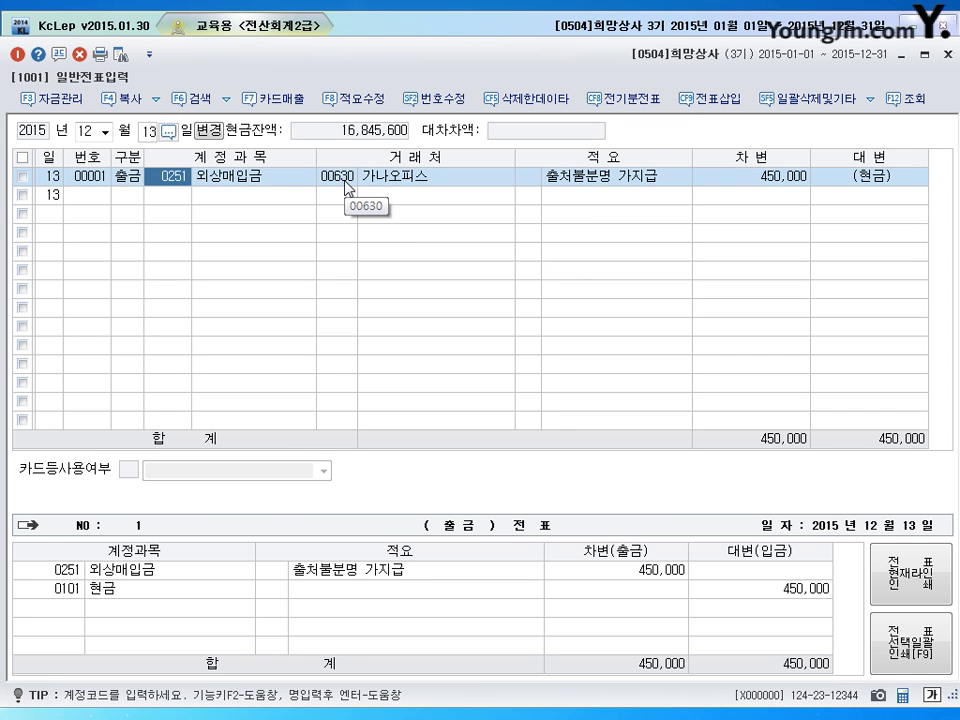
click(258, 180)
click(343, 182)
click(176, 181)
click(345, 180)
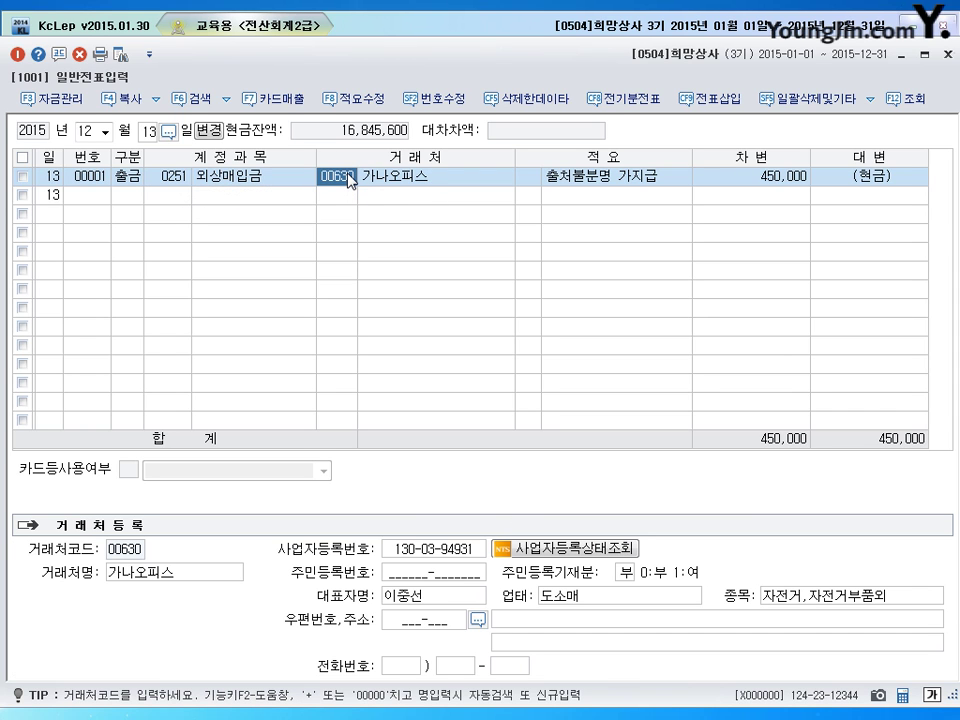
click(343, 201)
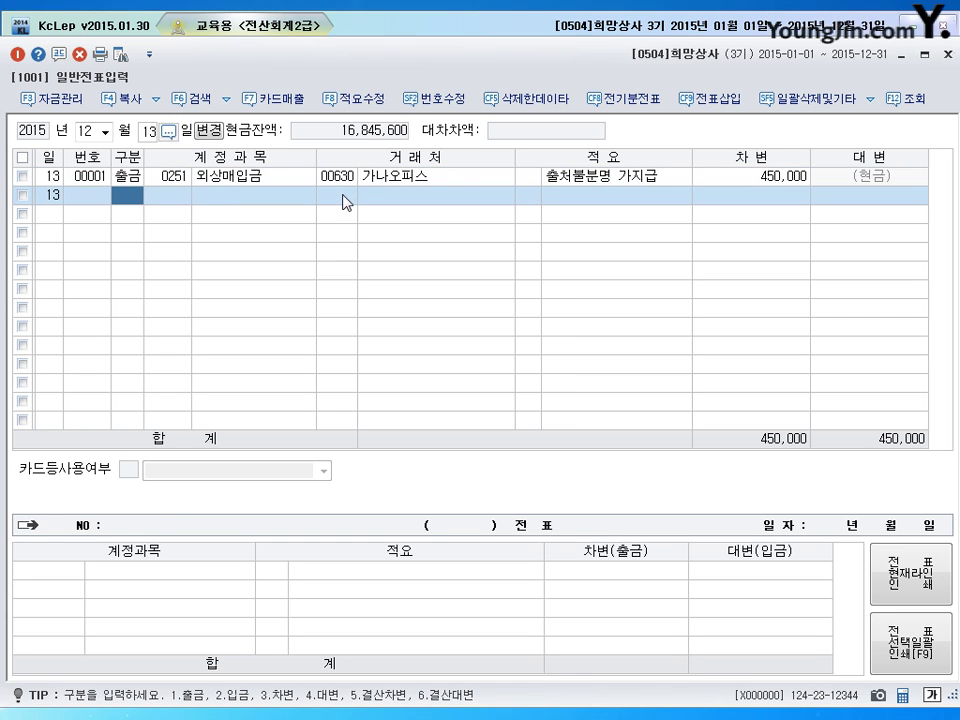
click(90, 132)
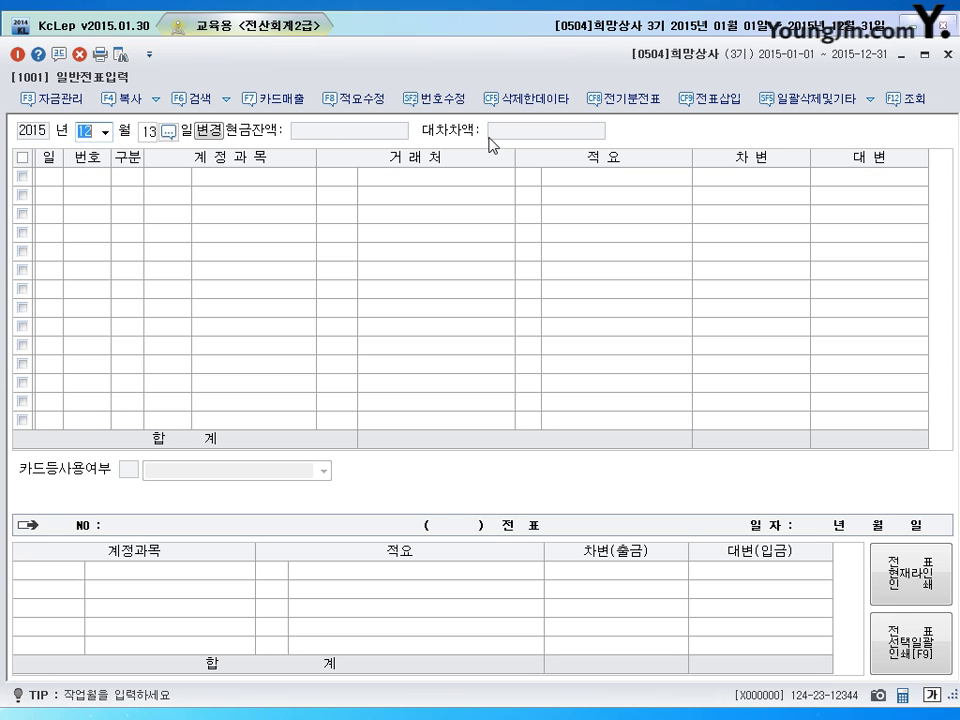
key(Return)
Step: Load the empty journal for day 31 of December 2015
text(31)
key(Return)
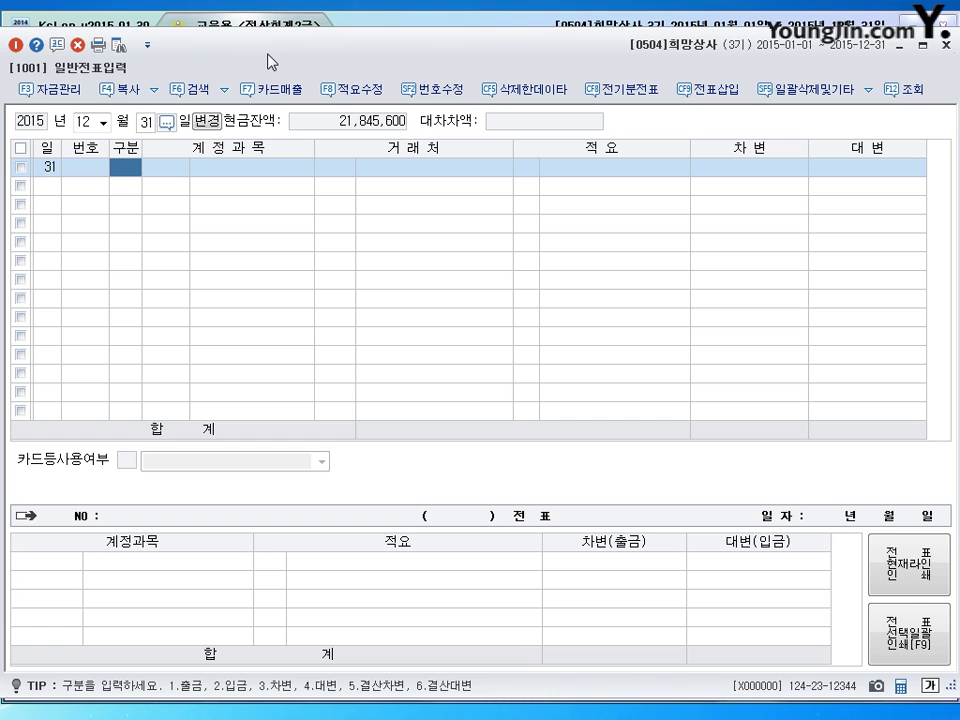
Step: Debit 0103 보통예금 2,800,000 from 98003 국민은행 and credit 0260 단기차입금 2,800,000
text(3)
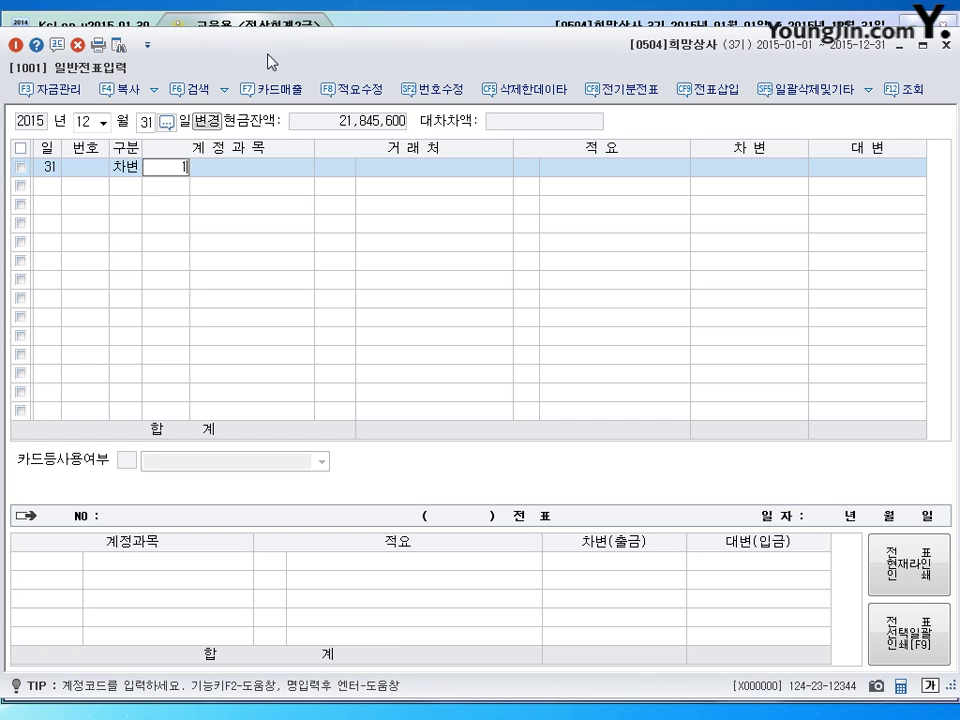
text(103)
key(Return)
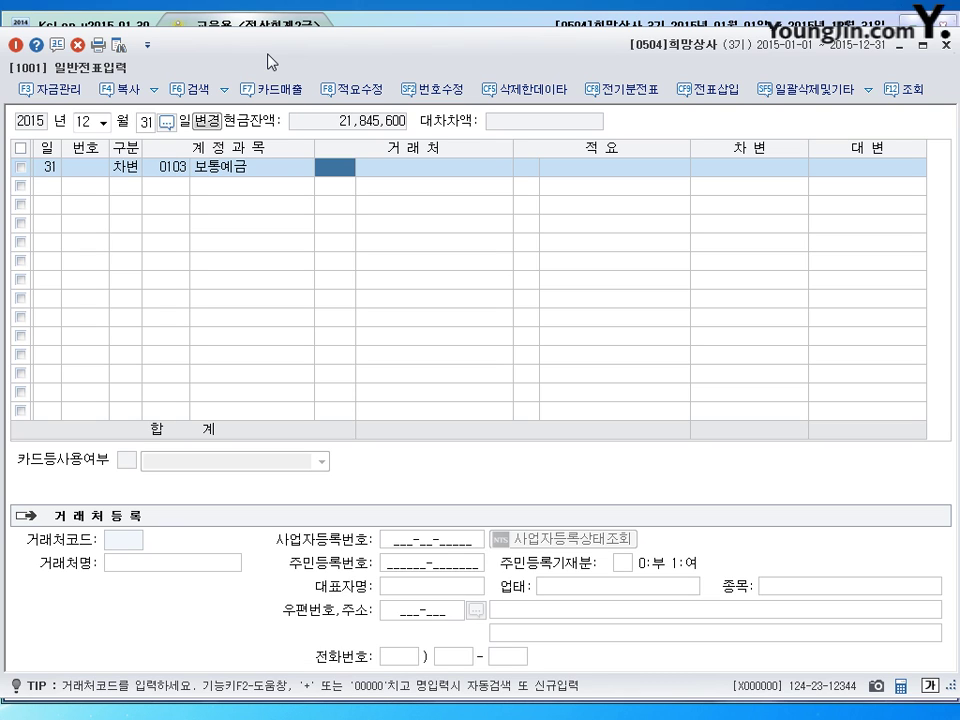
text(국)
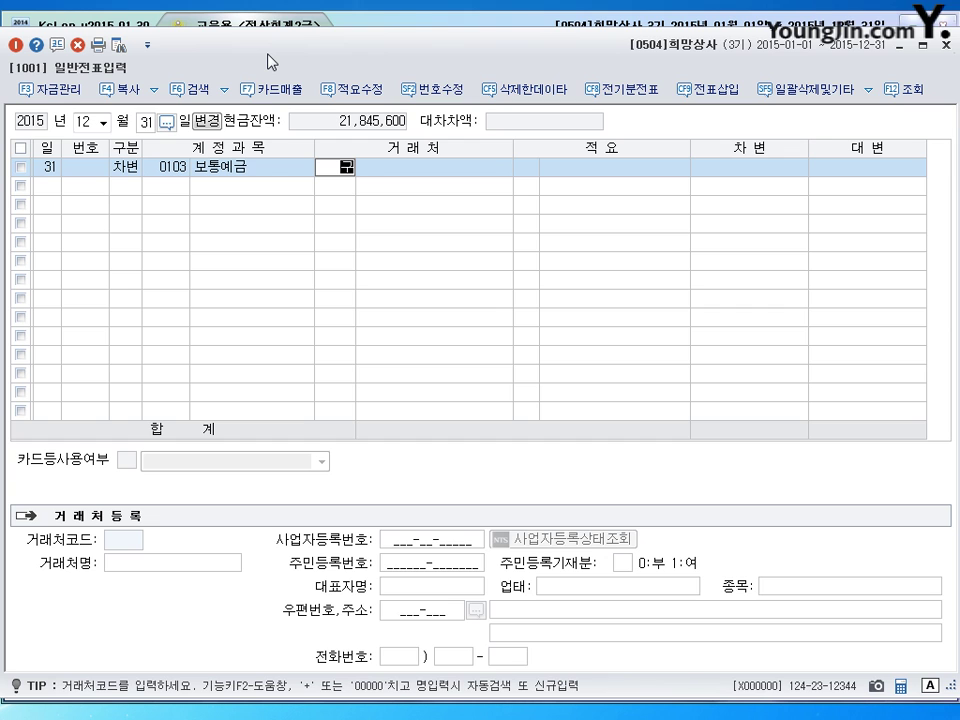
text(민)
key(Return)
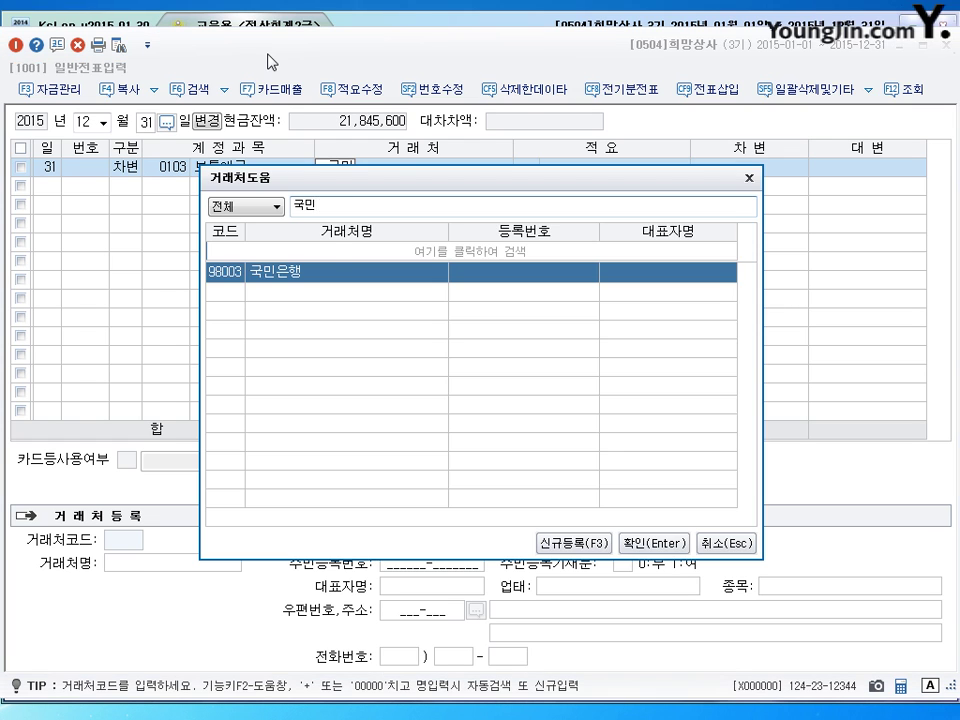
key(Return)
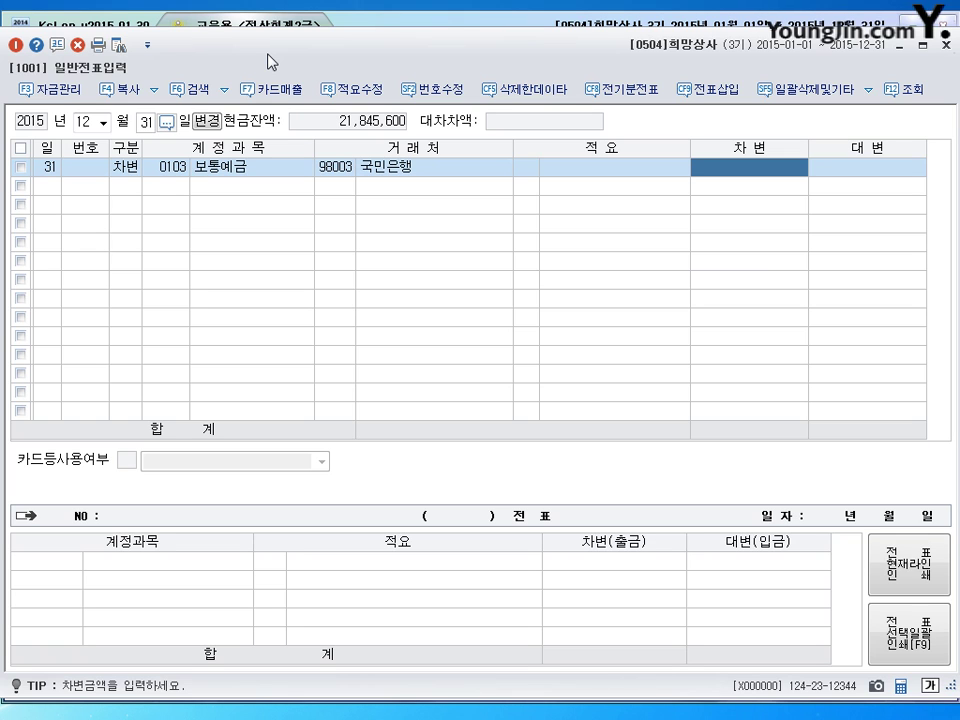
text(2800000)
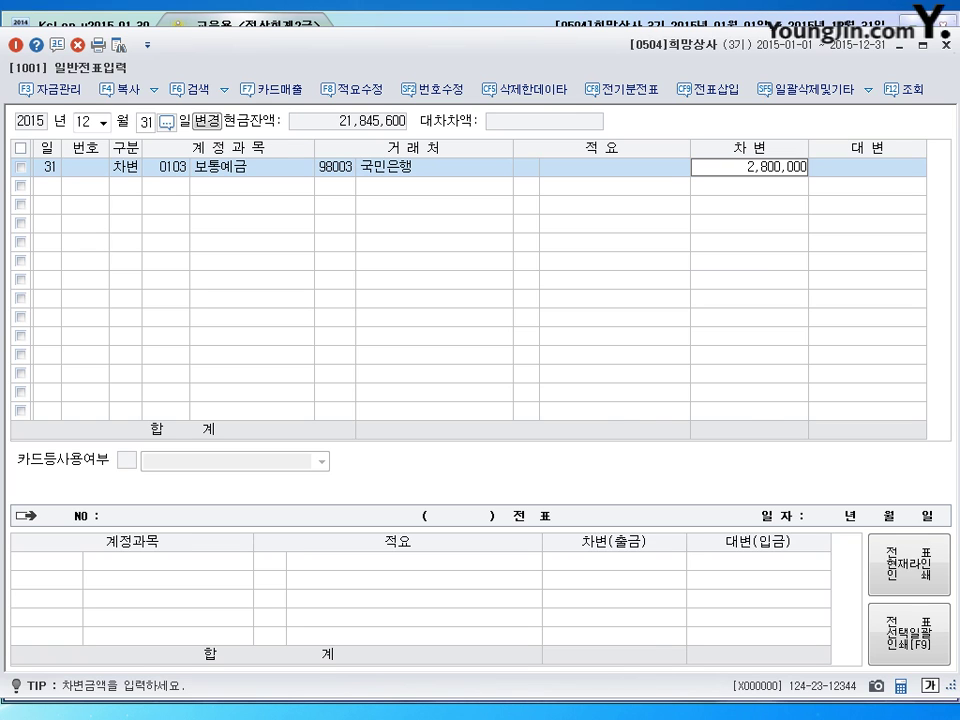
key(Return)
text(4)
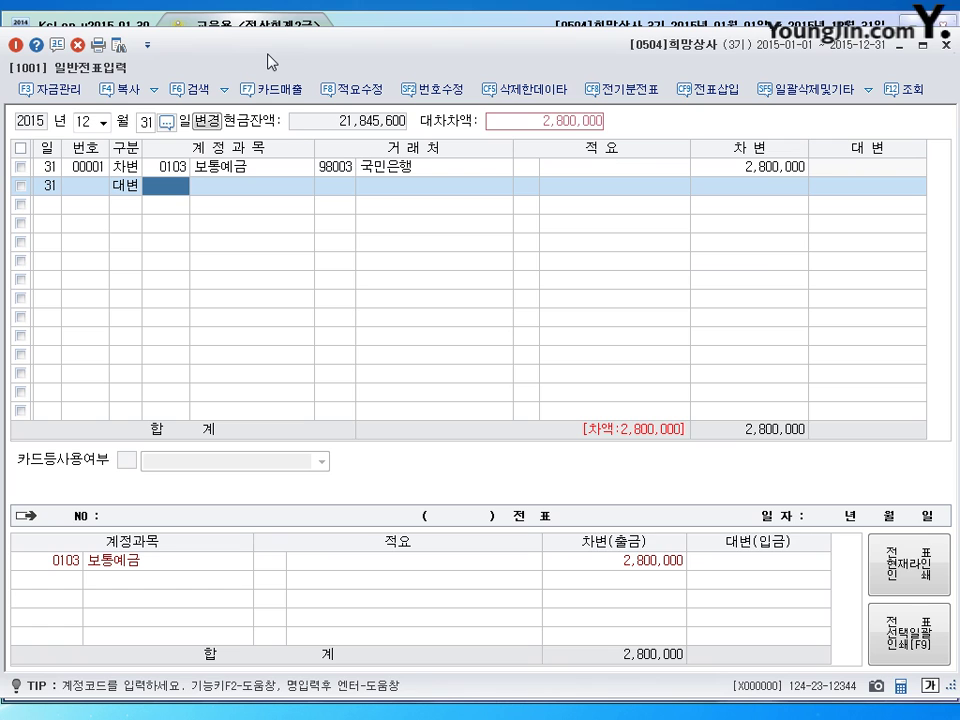
text(260)
key(Return)
key(Return)
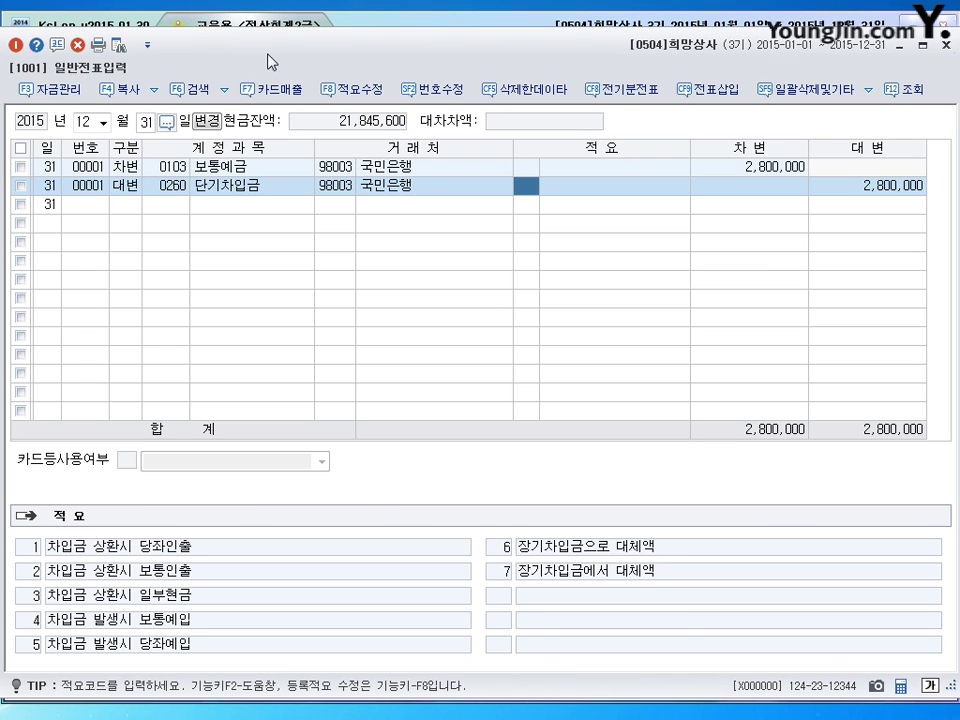
key(Return)
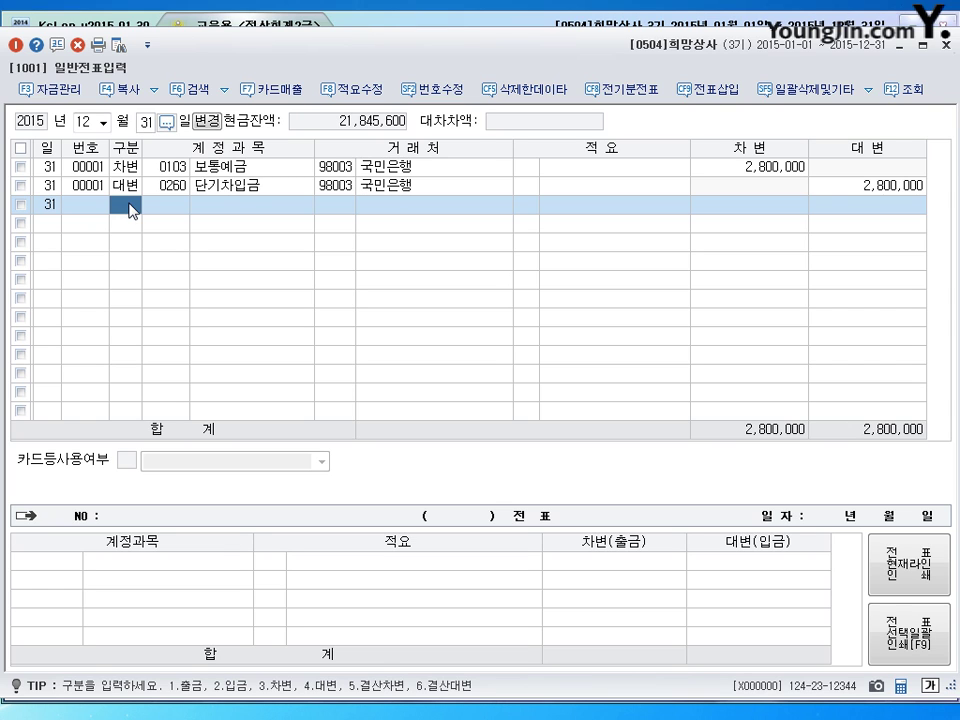
Step: Add a debit line for 0818 감가상각비 of 3,140,000
text(3)
key(Return)
text(818)
key(Return)
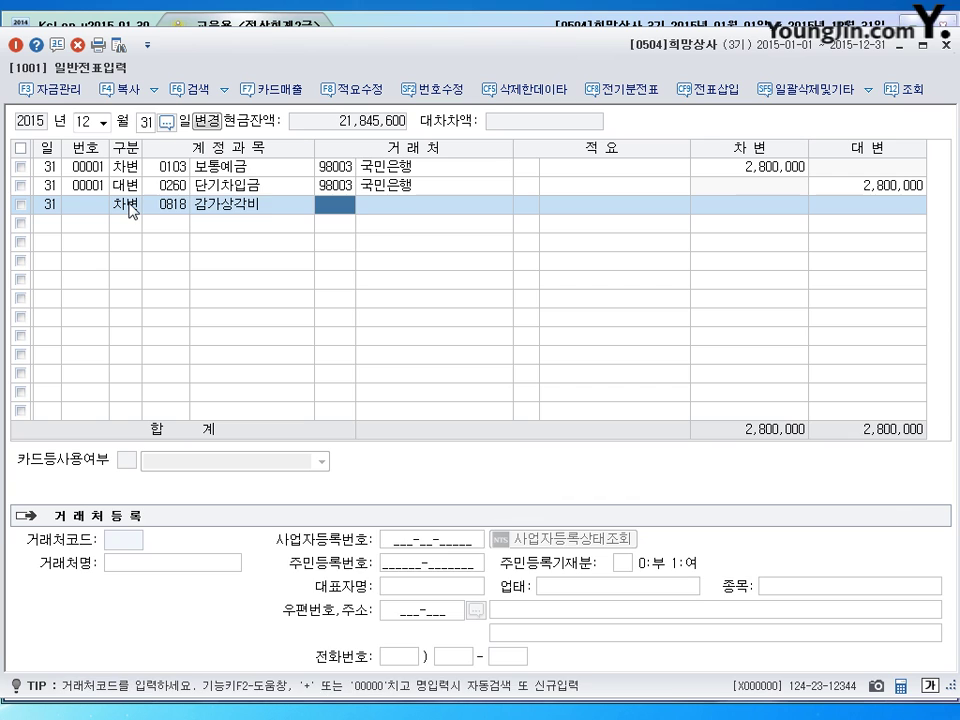
key(Return)
key(Return)
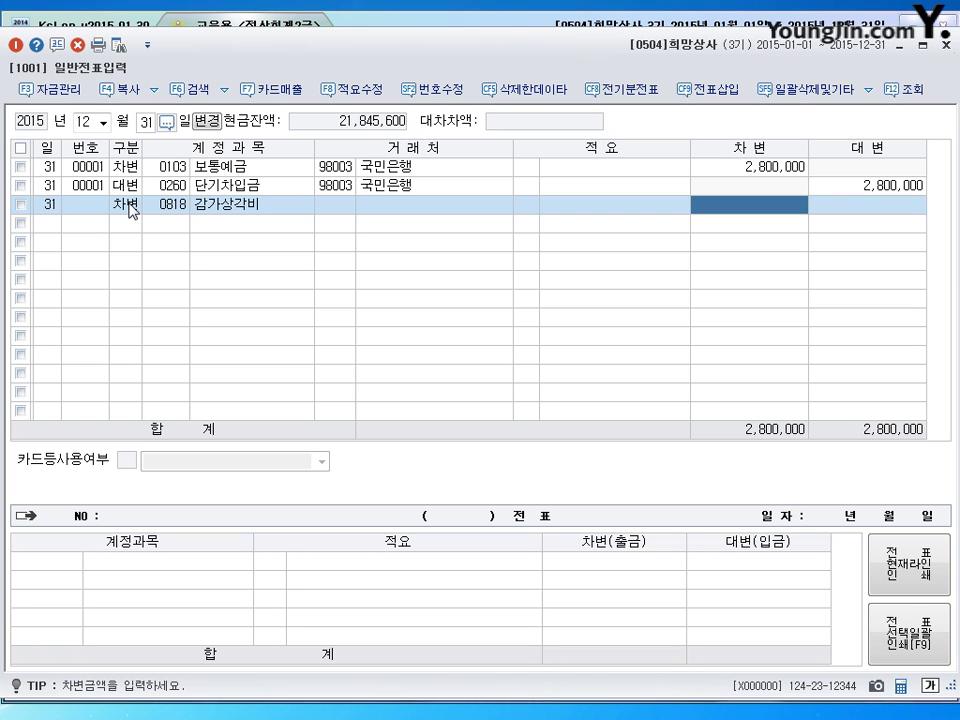
text(3140000)
key(Return)
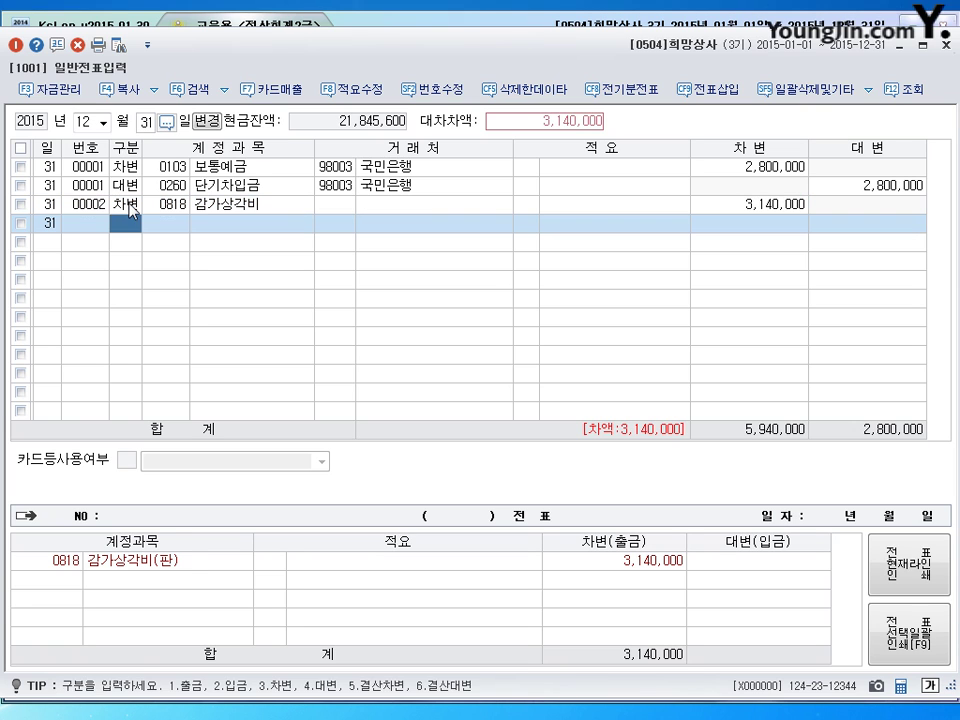
Step: Credit 0203 감가상각누계액 2,500,000 on the depreciation voucher
text(4)
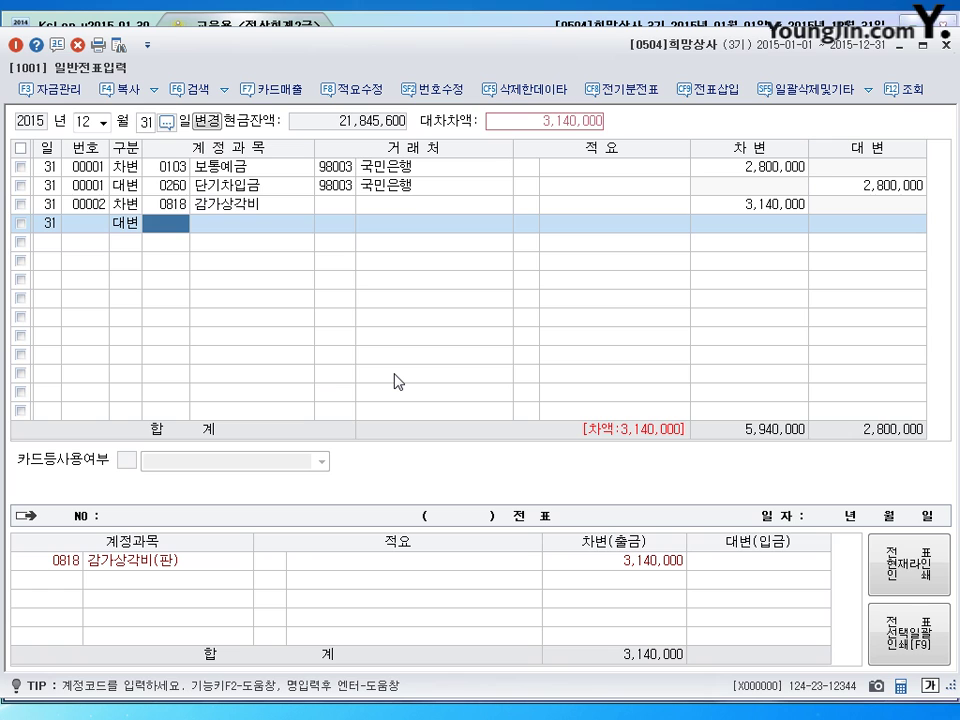
text(감ㄱ)
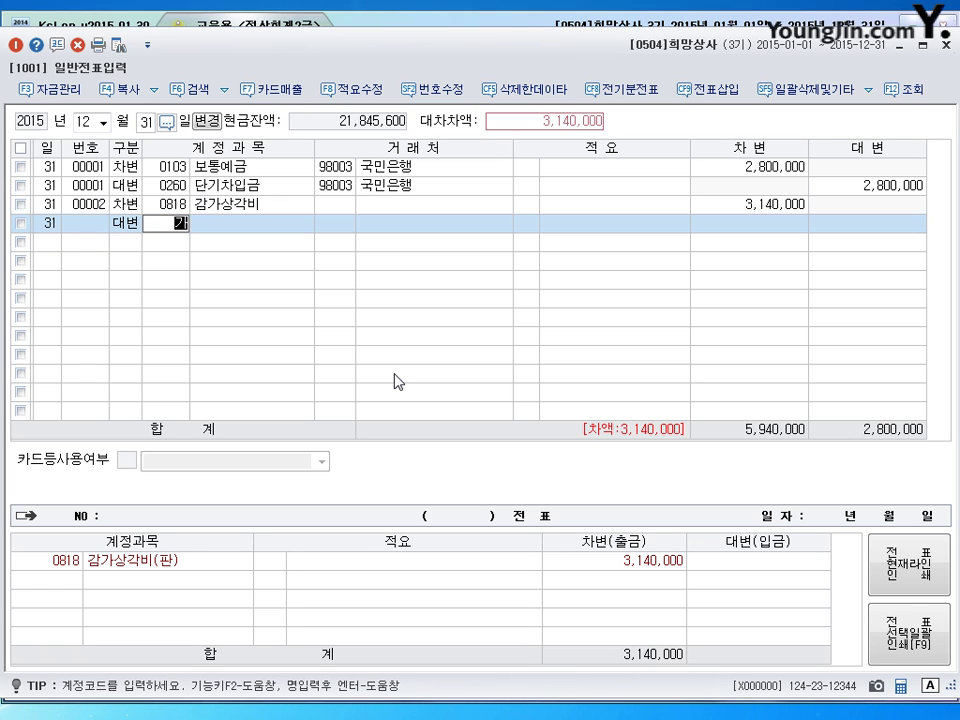
text(ㅐ)
key(Return)
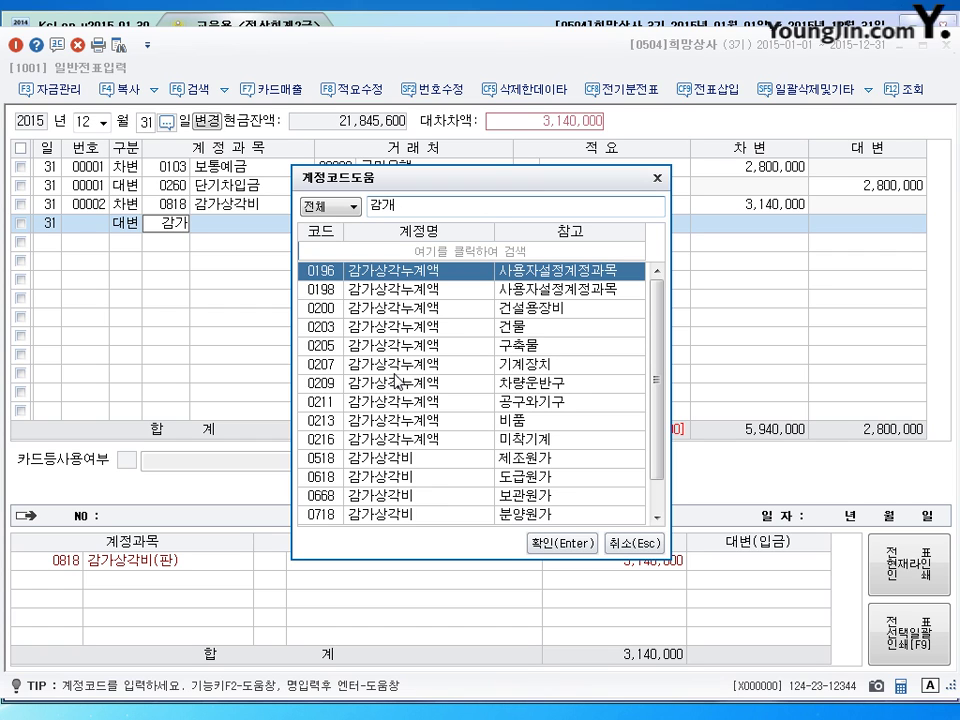
key(Down)
key(Down)
key(Down)
key(Return)
key(Return)
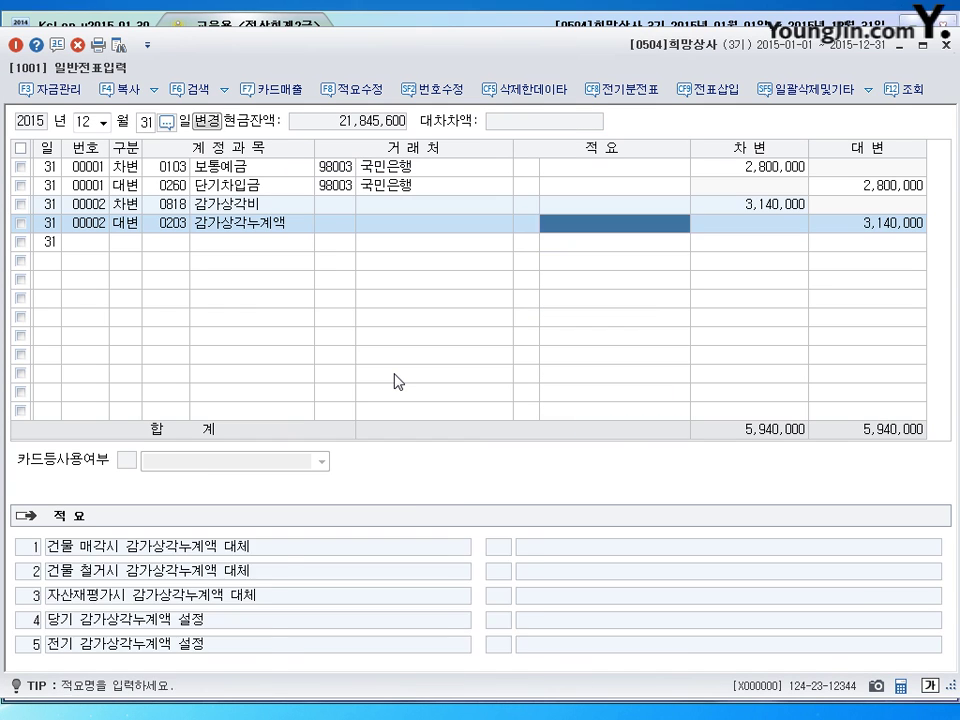
key(Return)
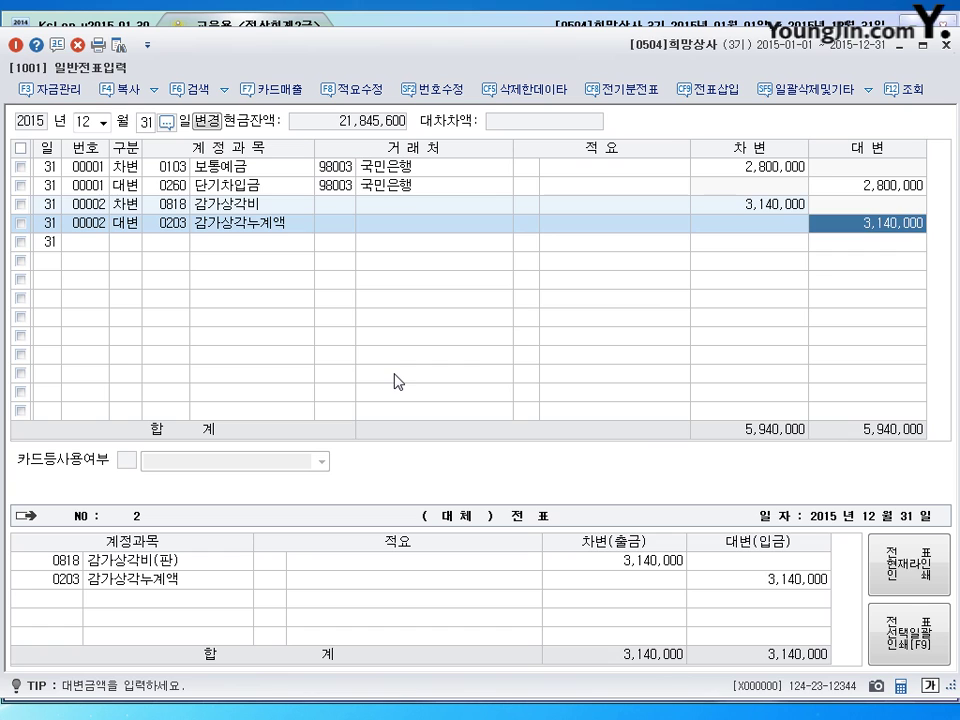
text(2500000)
key(Return)
Step: Credit 0213 감가상각누계액 640,000 and check both credit amounts
text(4)
key(Return)
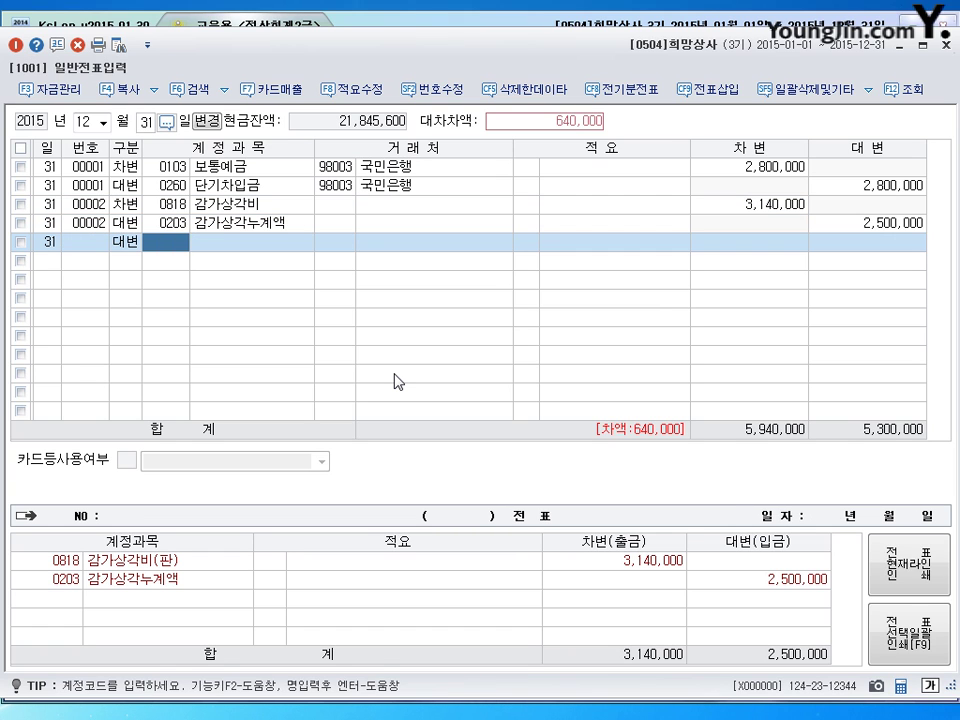
text(5)
key(BackSpace)
text(213)
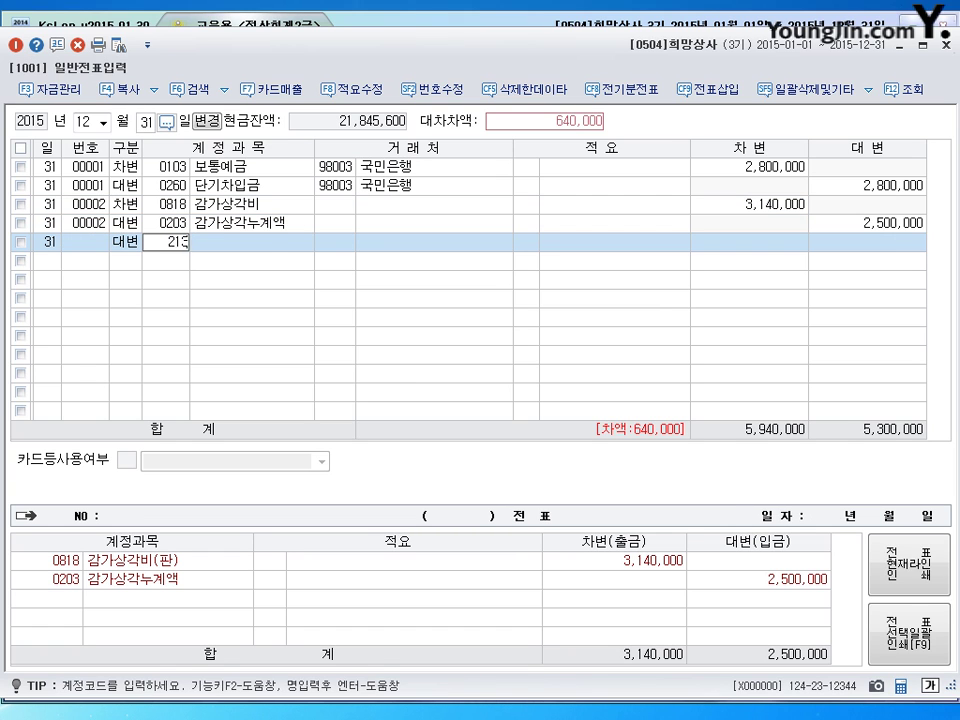
key(Return)
key(Return)
key(Return)
key(Return)
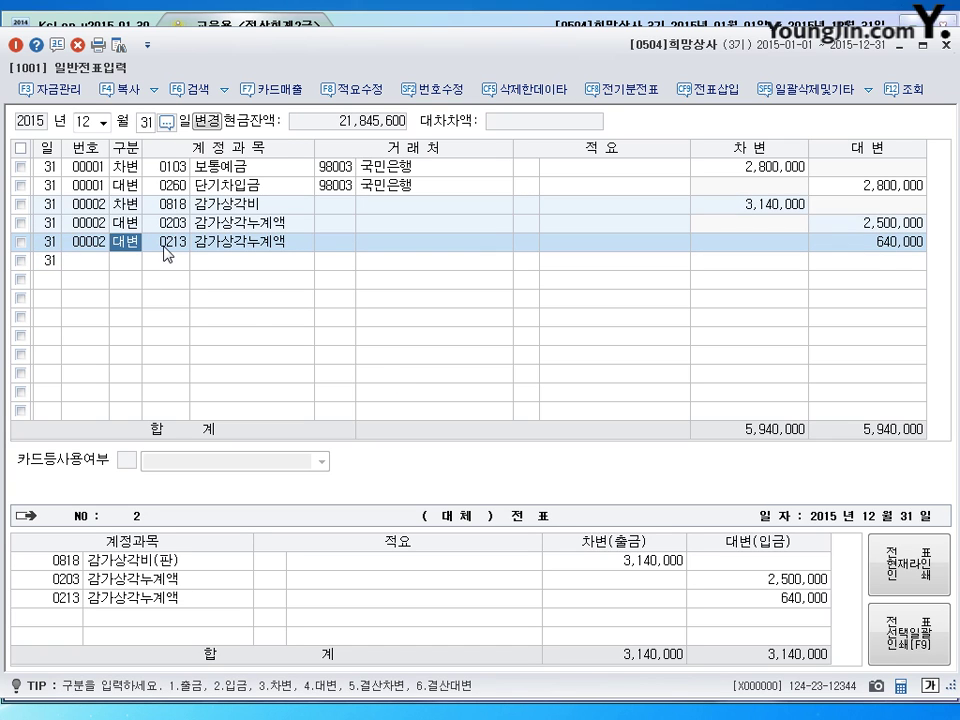
click(879, 225)
click(882, 246)
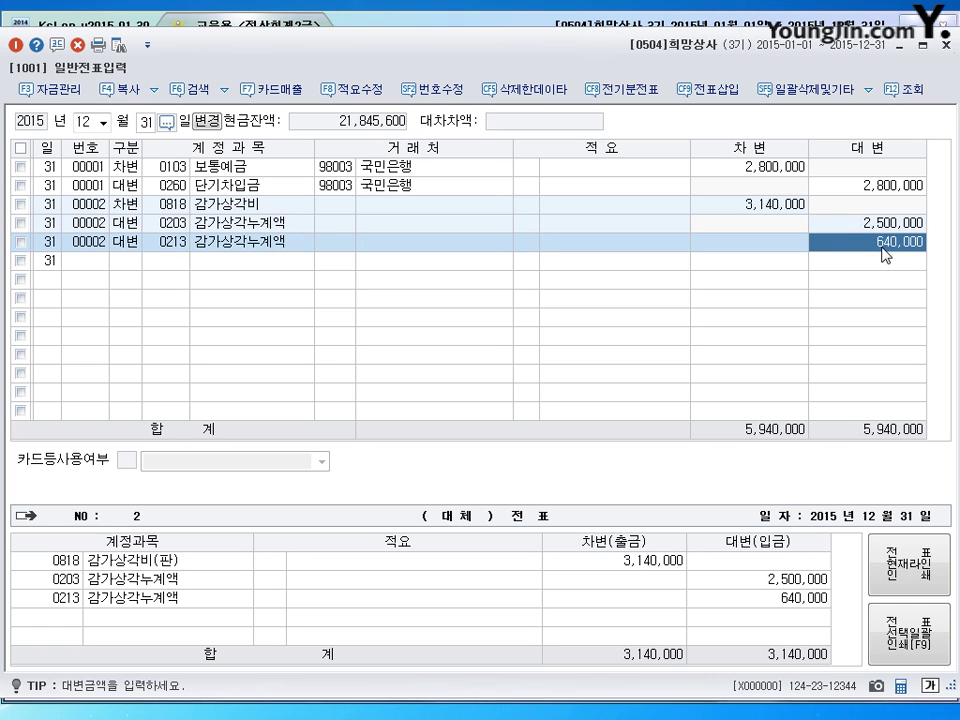
click(135, 268)
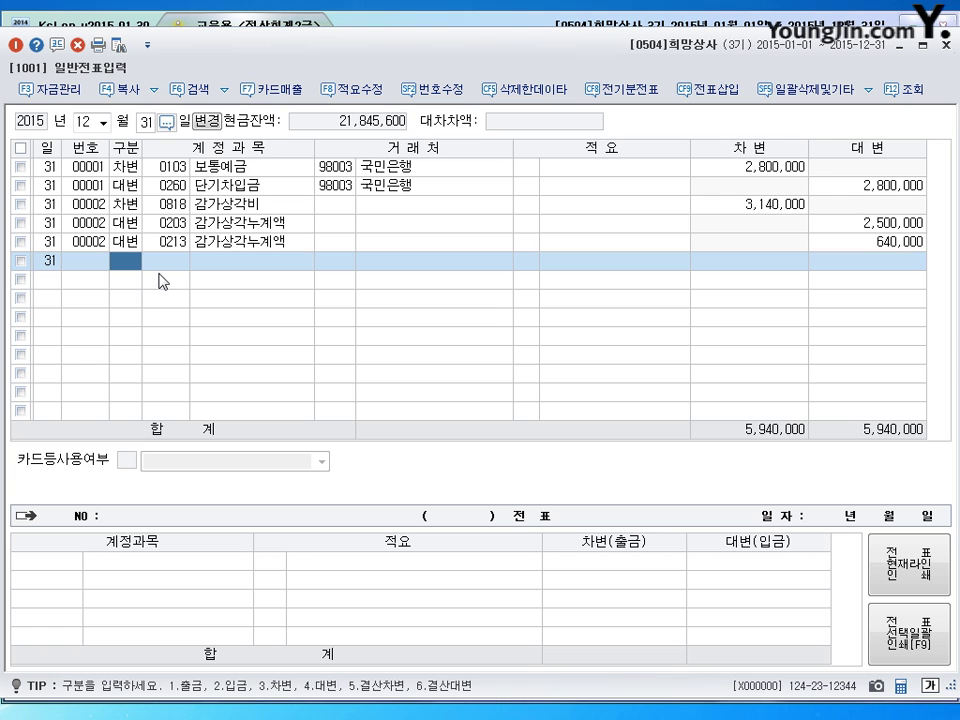
Step: Close the journal and highlight the 외상매출금 81,950,000 and 대손충당금 85,000 balances
click(946, 44)
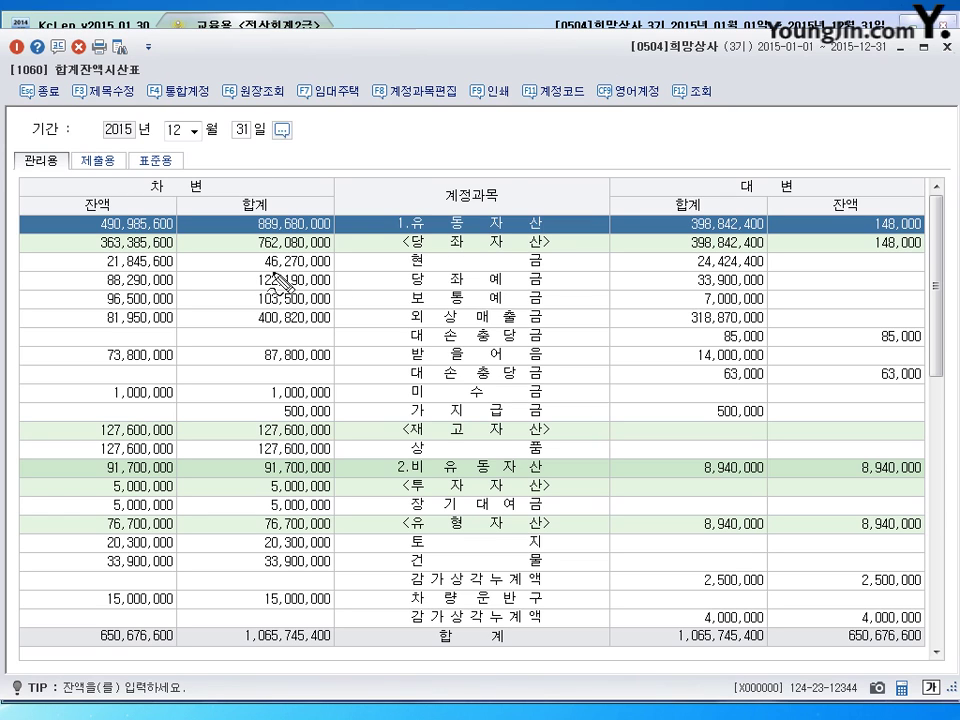
mouse_move(190, 322)
mouse_down()
mouse_move(100, 330)
mouse_move(209, 313)
mouse_move(208, 325)
mouse_move(240, 336)
mouse_up()
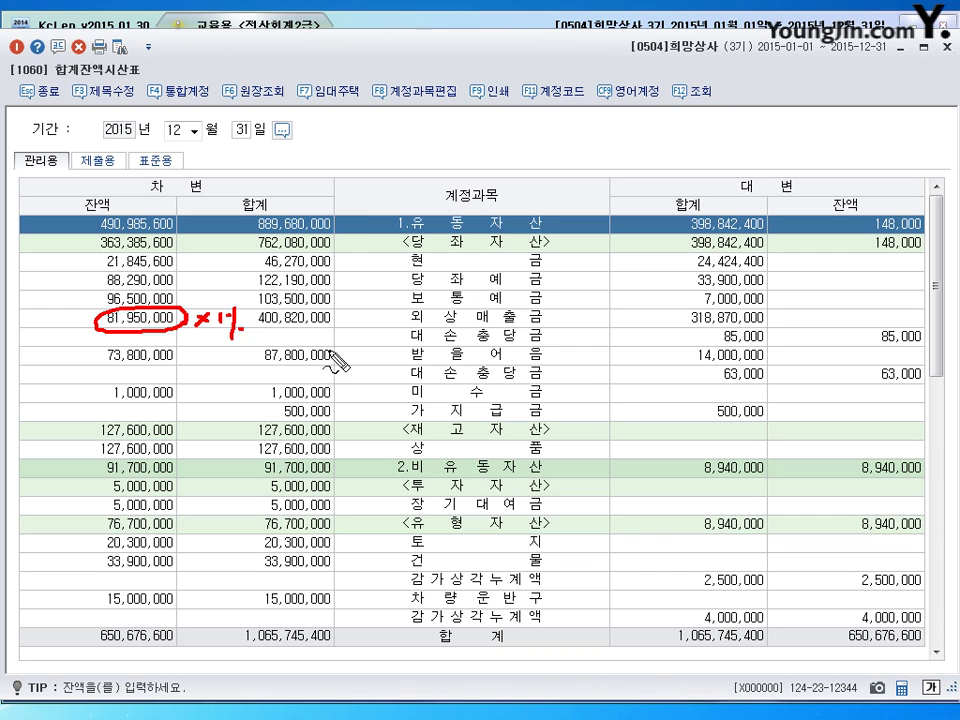
drag(812, 340, 829, 339)
mouse_move(905, 318)
mouse_down()
mouse_move(875, 345)
mouse_move(918, 355)
mouse_up()
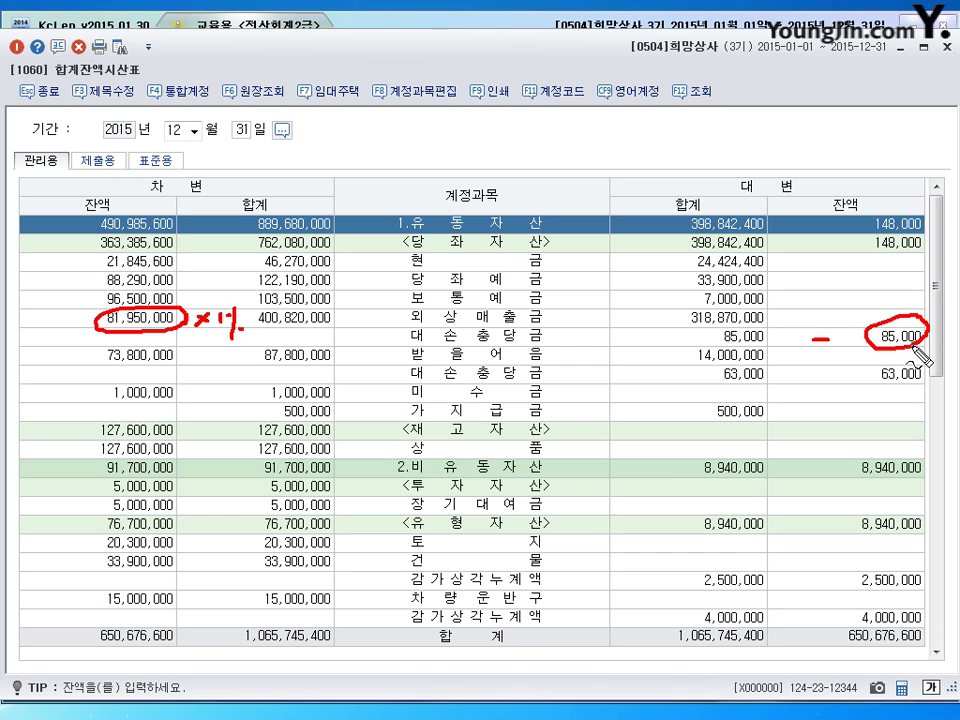
right_click(450, 405)
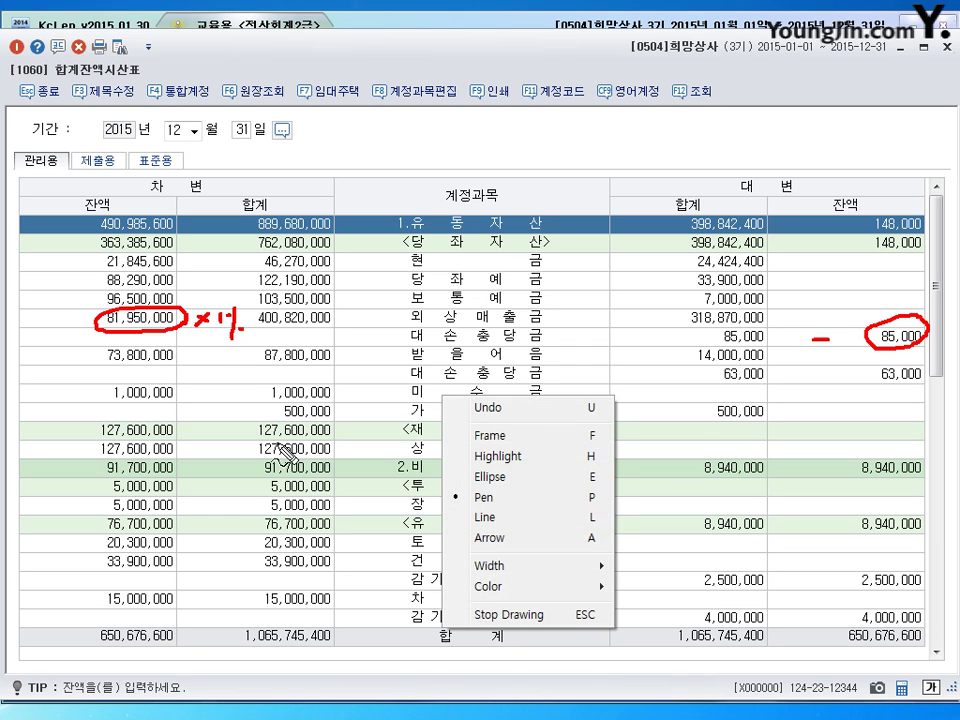
key(Escape)
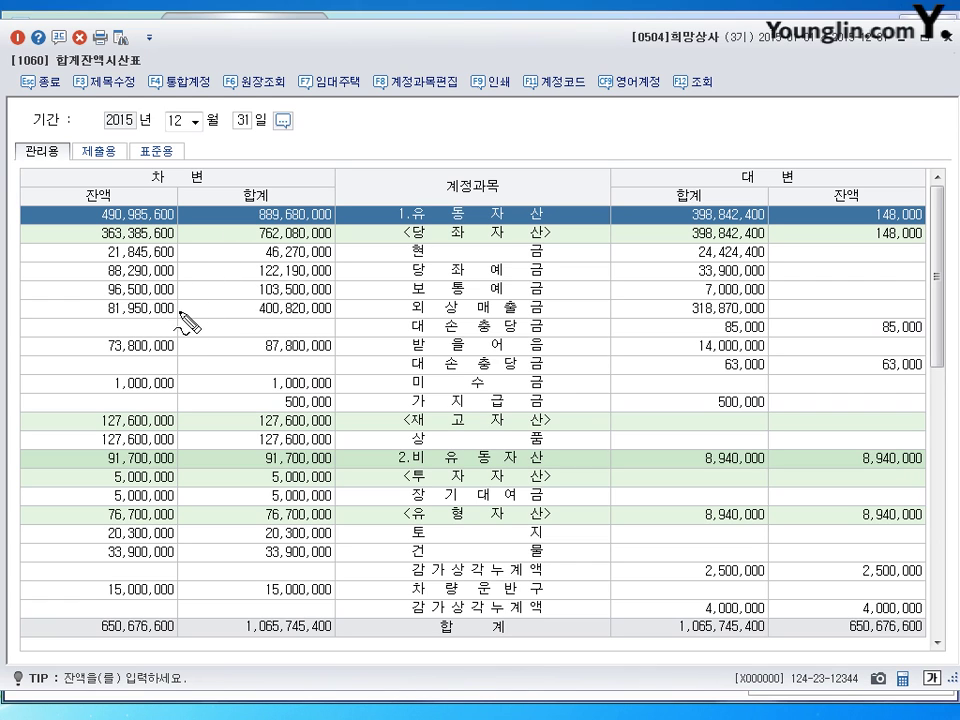
Step: Mark the 외상매출금 81,950,000 and 받을어음 73,800,000 balances with allowances 85,000 and 63,000
mouse_move(176, 318)
mouse_down()
mouse_move(100, 316)
mouse_move(108, 300)
mouse_move(210, 318)
mouse_move(211, 296)
mouse_move(226, 320)
mouse_move(241, 319)
mouse_up()
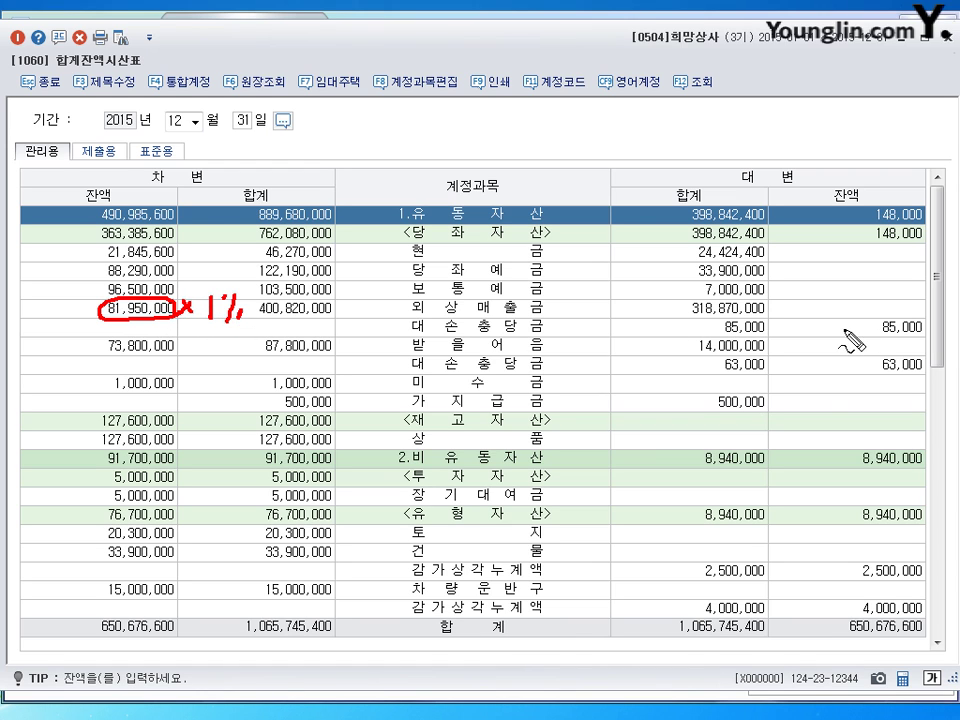
drag(843, 327, 856, 327)
mouse_move(918, 320)
mouse_down()
mouse_move(900, 341)
mouse_move(922, 342)
mouse_up()
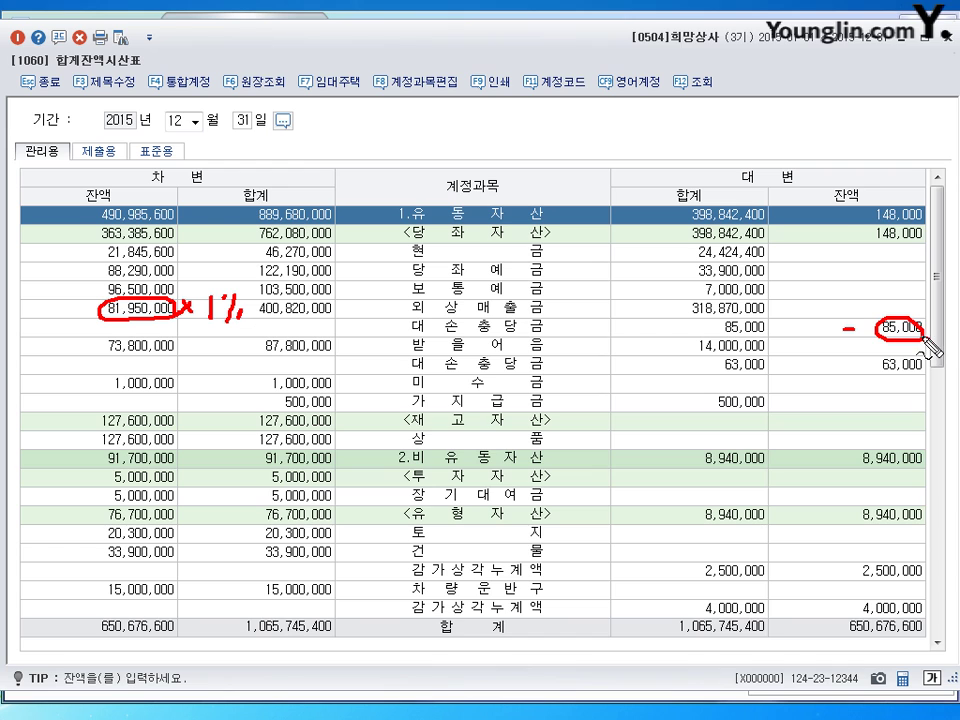
drag(823, 185, 845, 182)
mouse_move(68, 183)
mouse_down()
mouse_move(76, 195)
mouse_move(90, 182)
mouse_up()
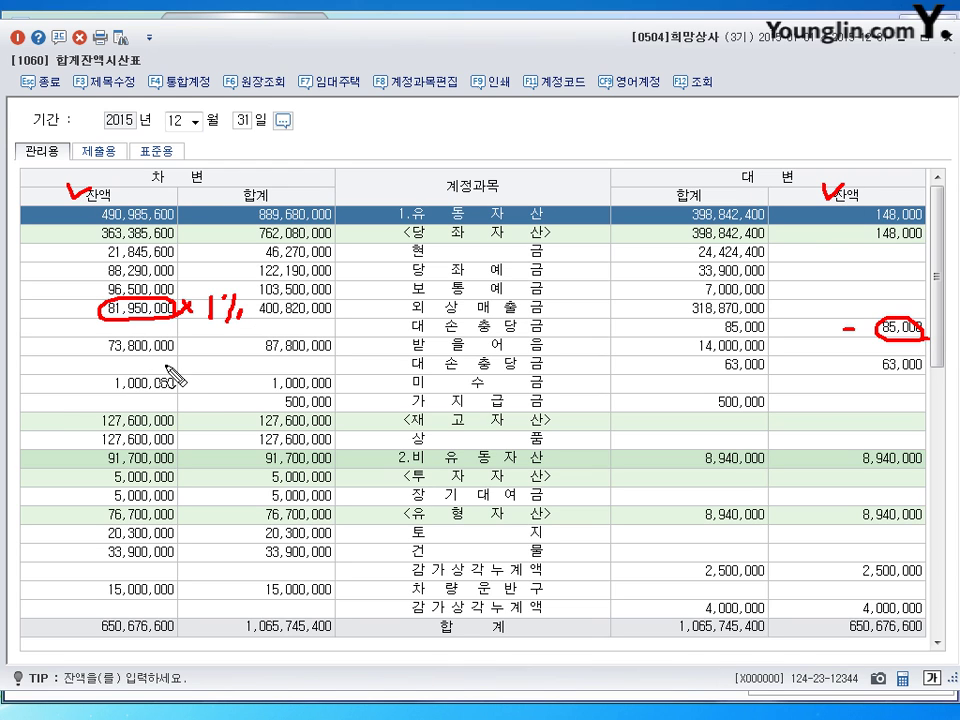
mouse_move(172, 355)
mouse_down()
mouse_move(98, 352)
mouse_move(178, 338)
mouse_move(184, 352)
mouse_move(231, 354)
mouse_up()
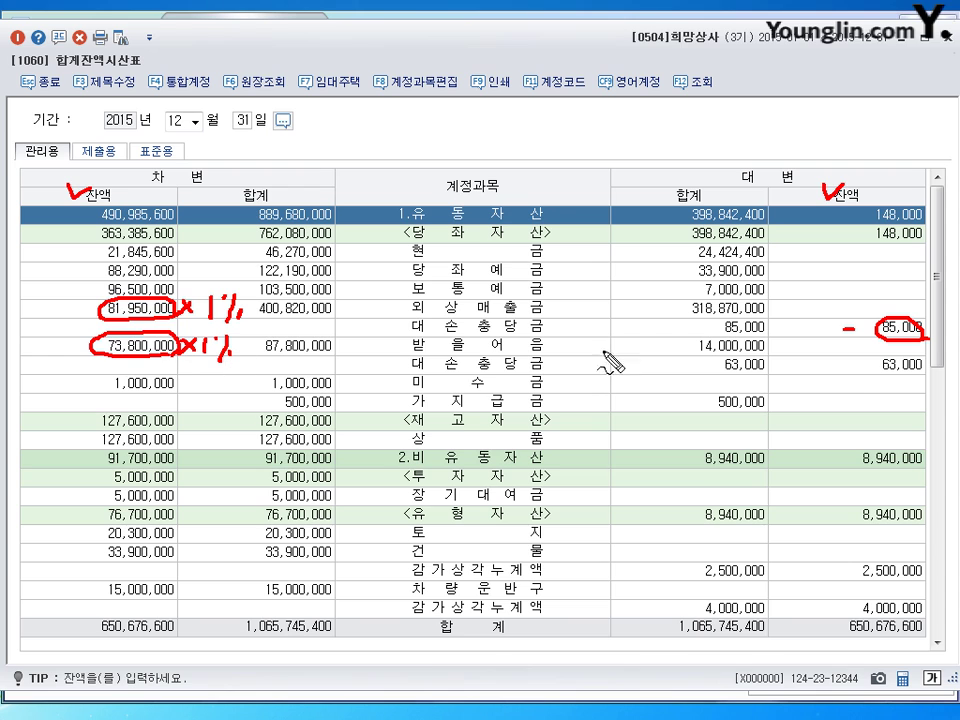
drag(843, 366, 915, 385)
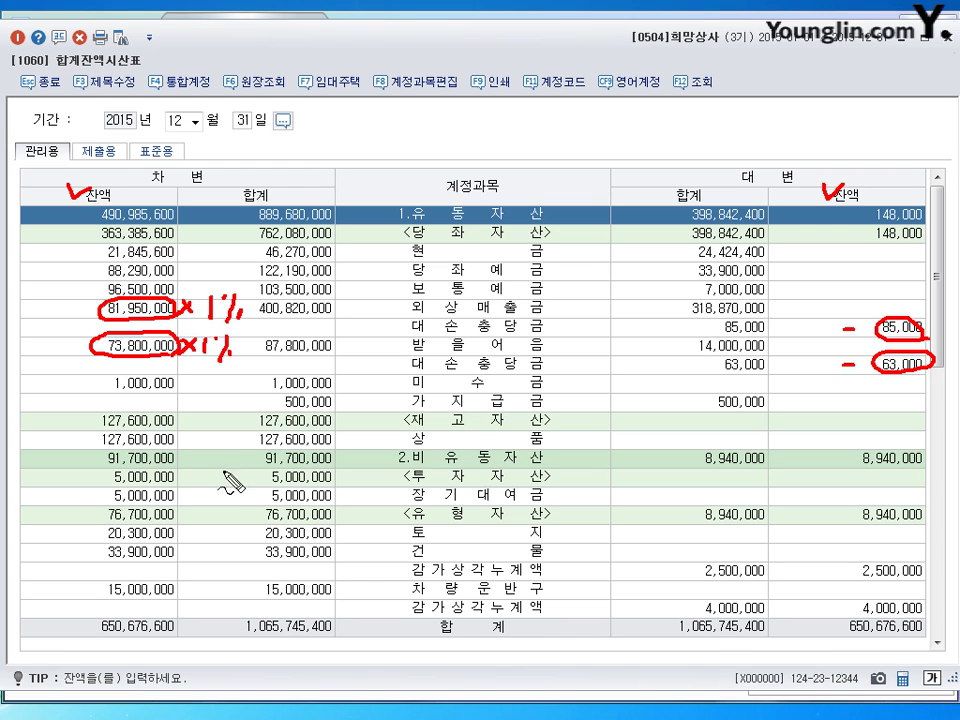
Step: Note the 127,600,000 상품 balance, then close the trial balance for 일반전표입력
mouse_move(170, 447)
mouse_down()
mouse_move(92, 454)
mouse_move(178, 450)
mouse_up()
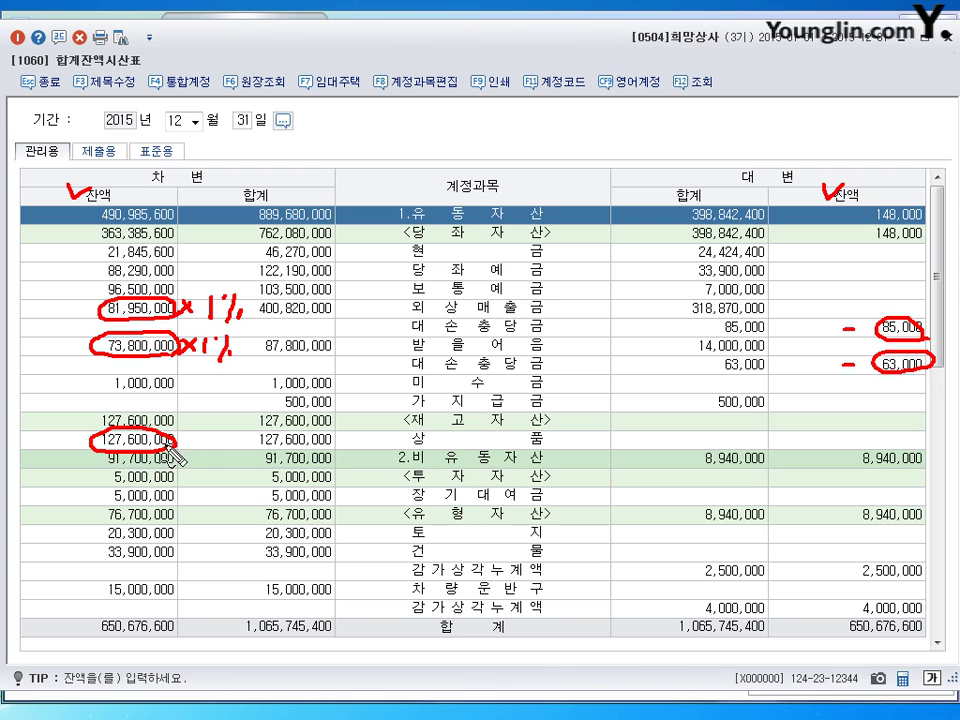
mouse_move(187, 444)
mouse_down()
mouse_move(226, 461)
mouse_move(321, 456)
mouse_up()
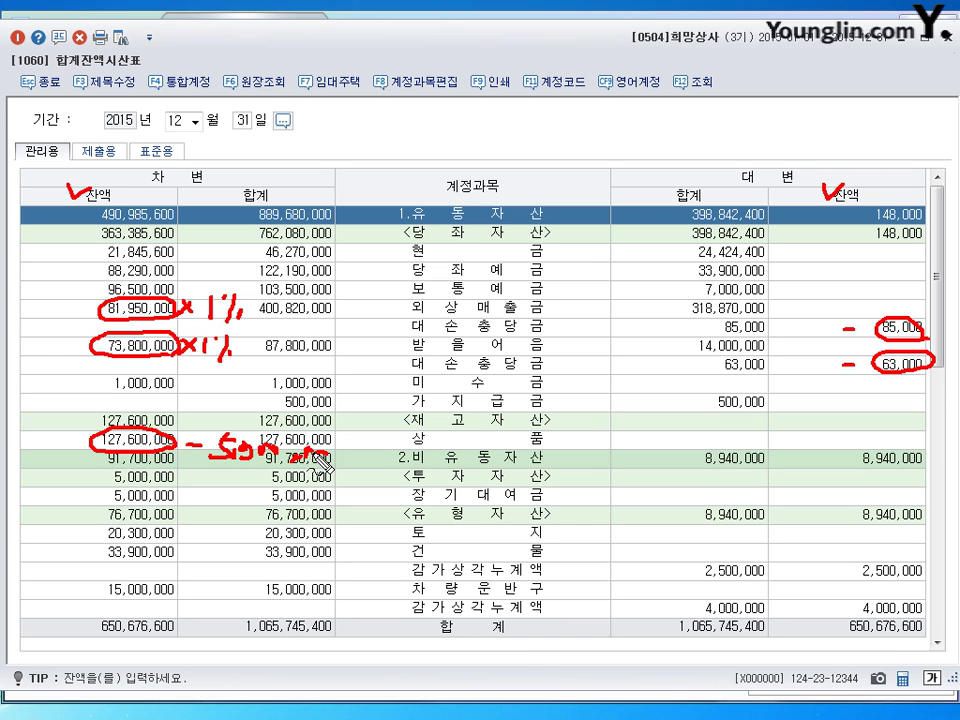
key(Escape)
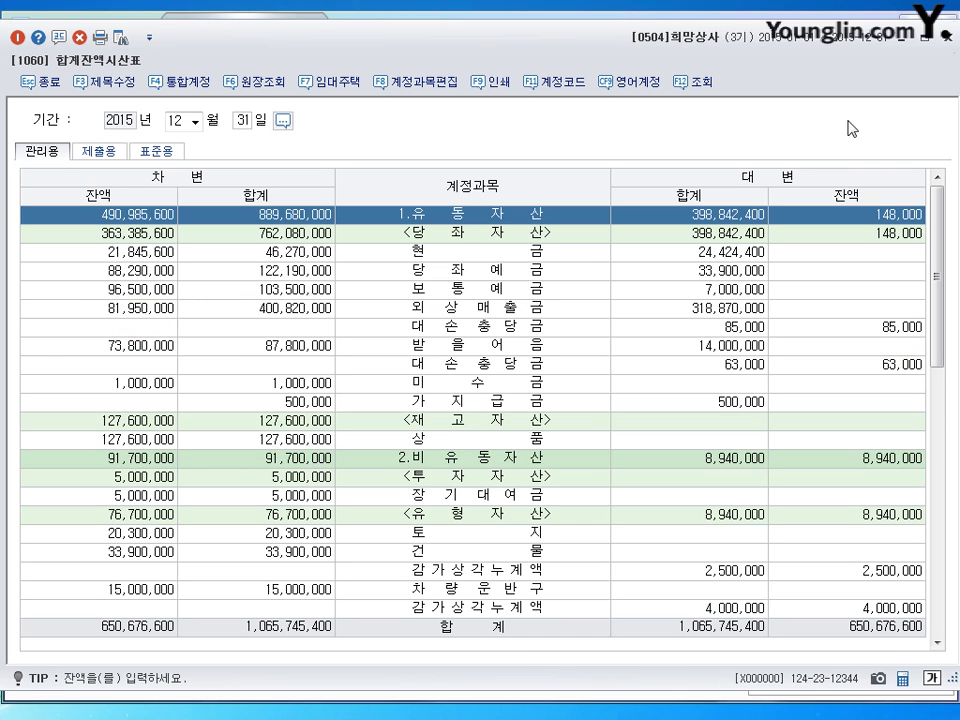
click(946, 38)
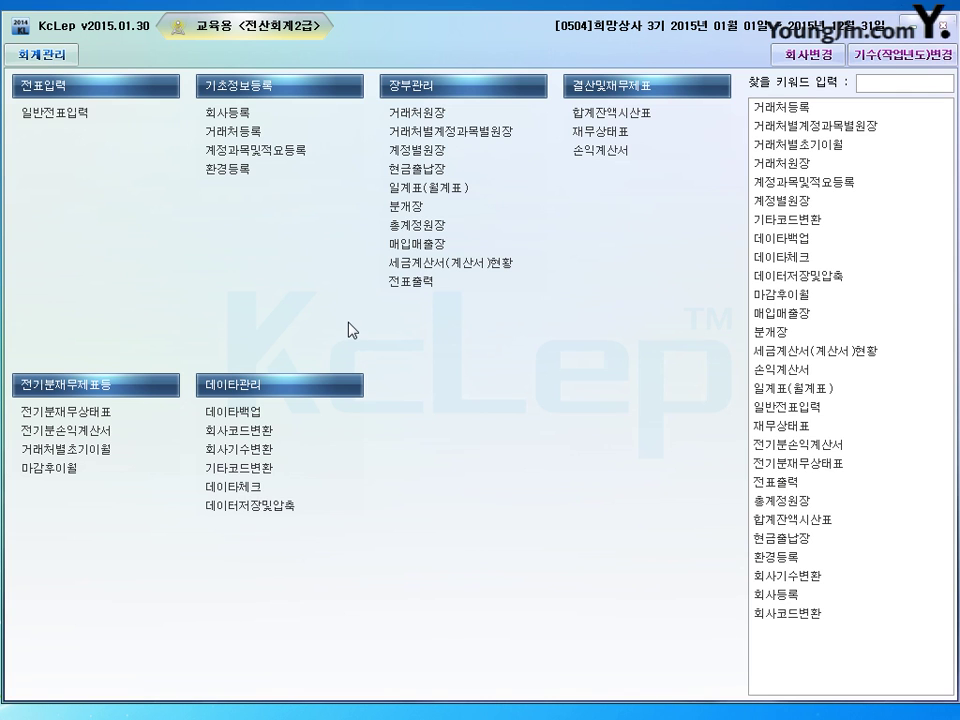
click(60, 112)
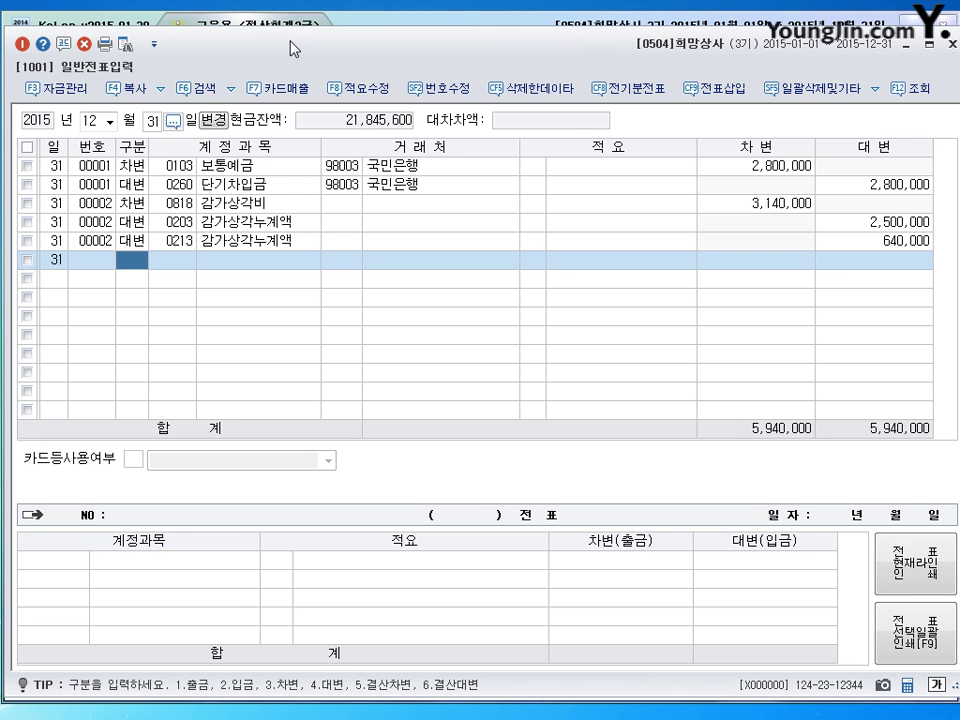